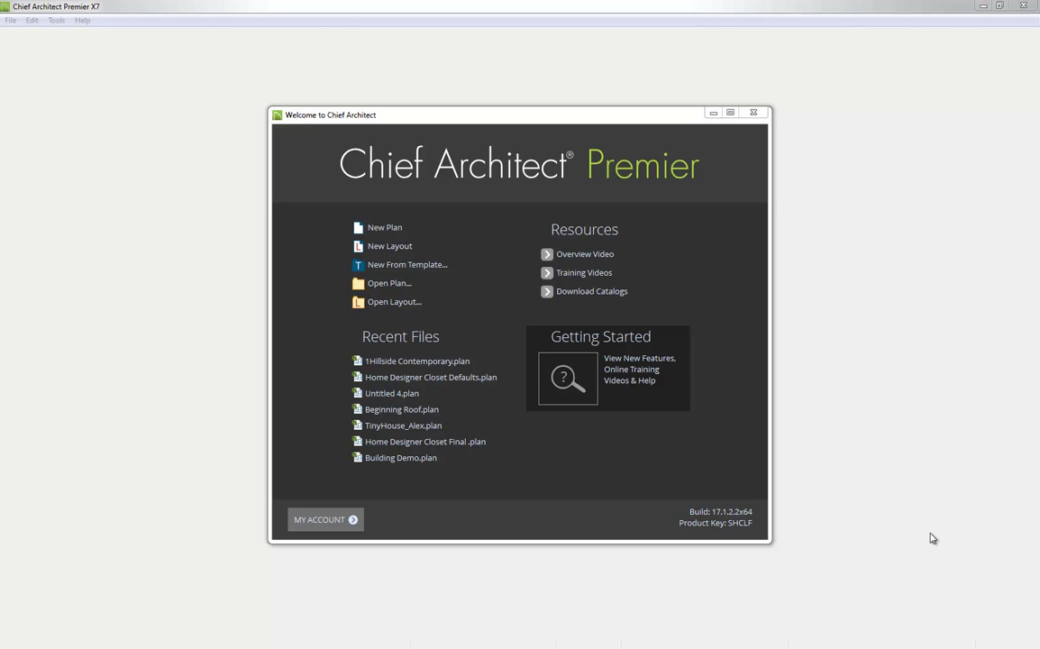
Create a new plan and start importing 2232 (2).dwg from the desktop, with only CAD blocks referenced in the drawing.
click(386, 232)
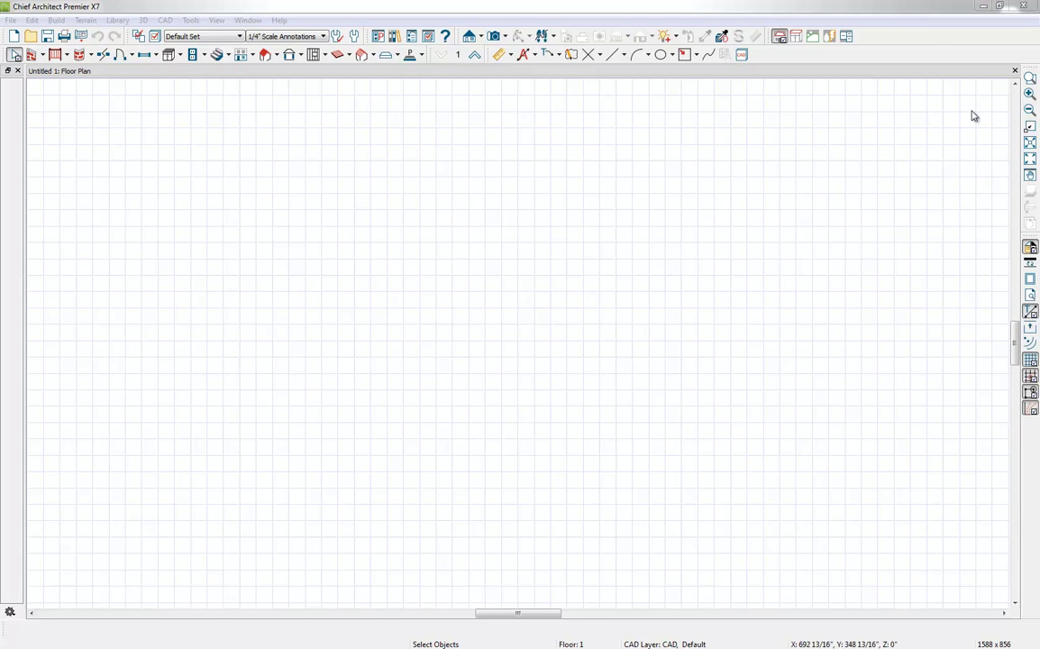
click(999, 8)
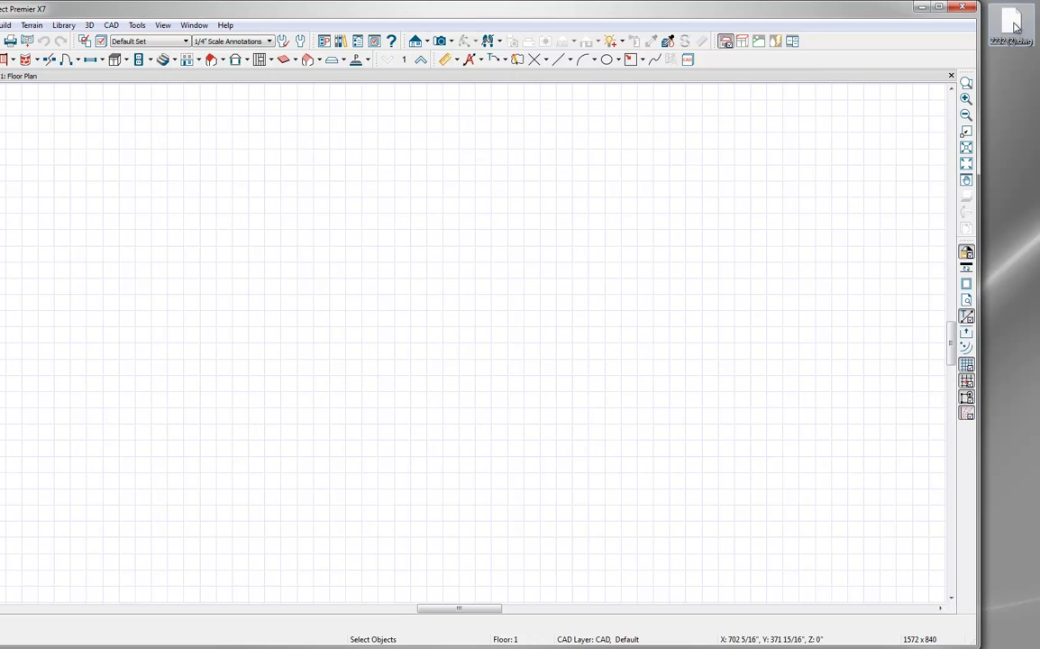
drag(1014, 30, 629, 214)
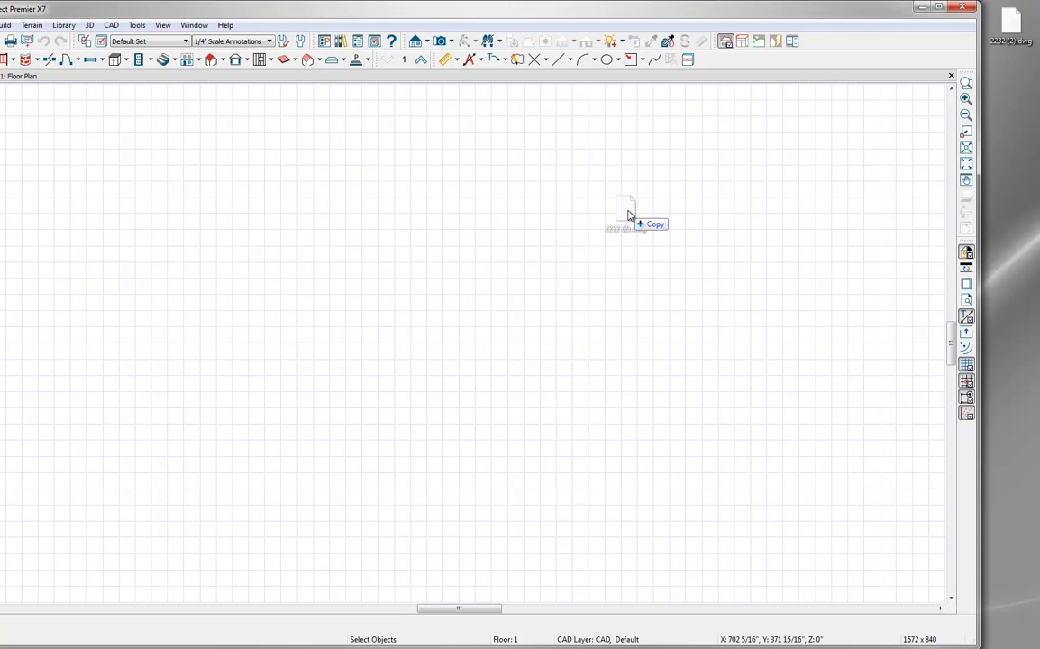
drag(630, 214, 629, 215)
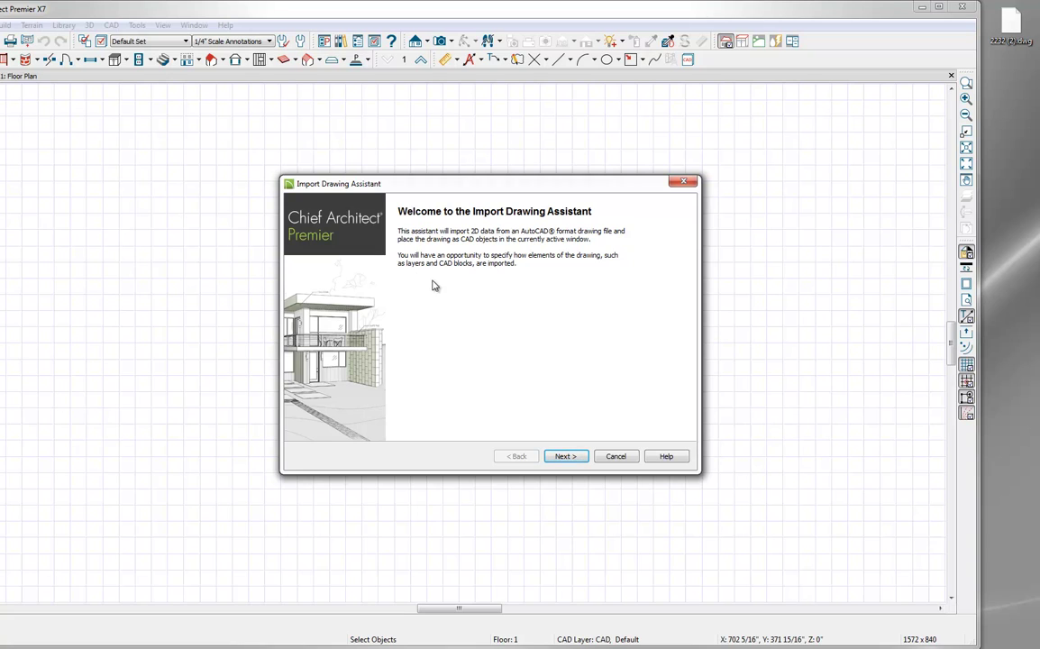
click(563, 458)
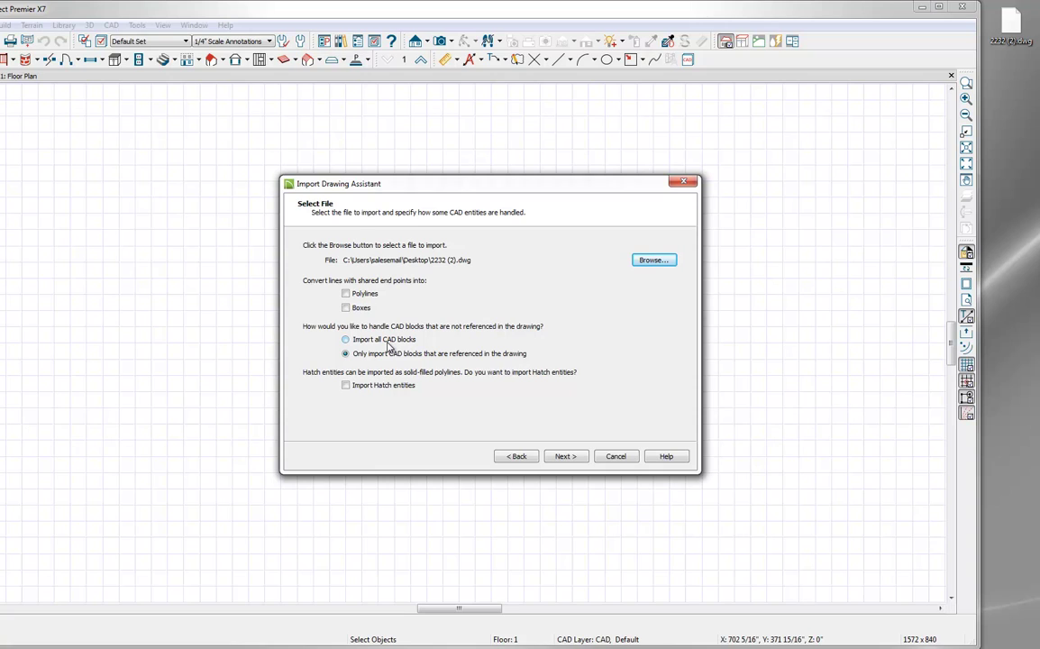
click(570, 458)
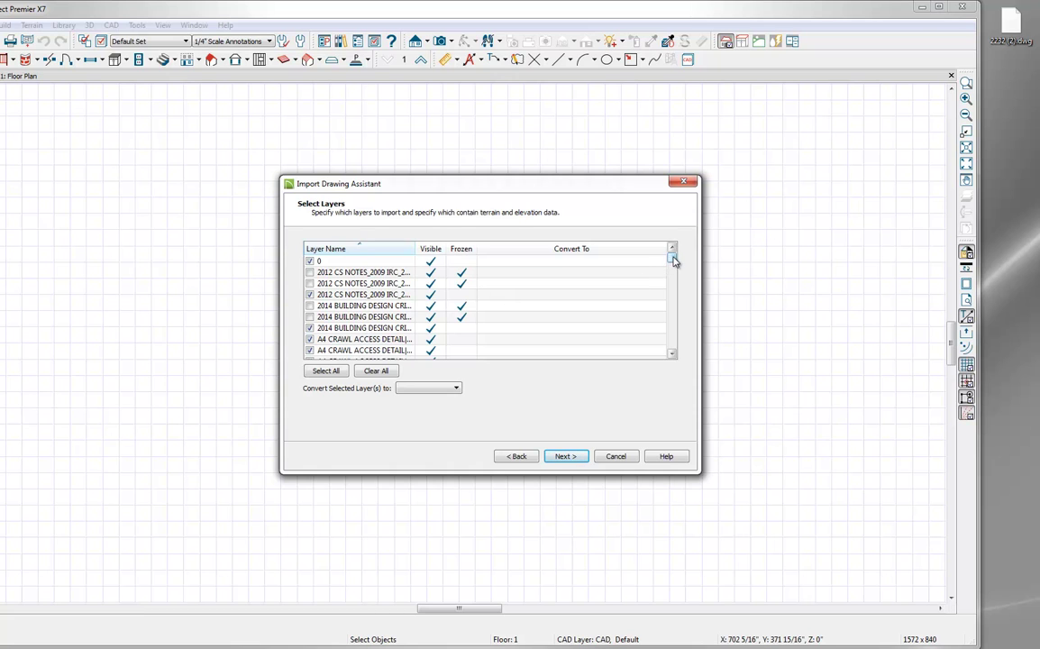
Deselect all of the drawing's layers for import, then include only the DOORS-WINDOWS layer.
mouse_move(672, 259)
mouse_down()
mouse_move(676, 338)
mouse_move(677, 259)
mouse_up()
click(376, 371)
scroll(368, 314, down, 3)
scroll(368, 313, down, 10)
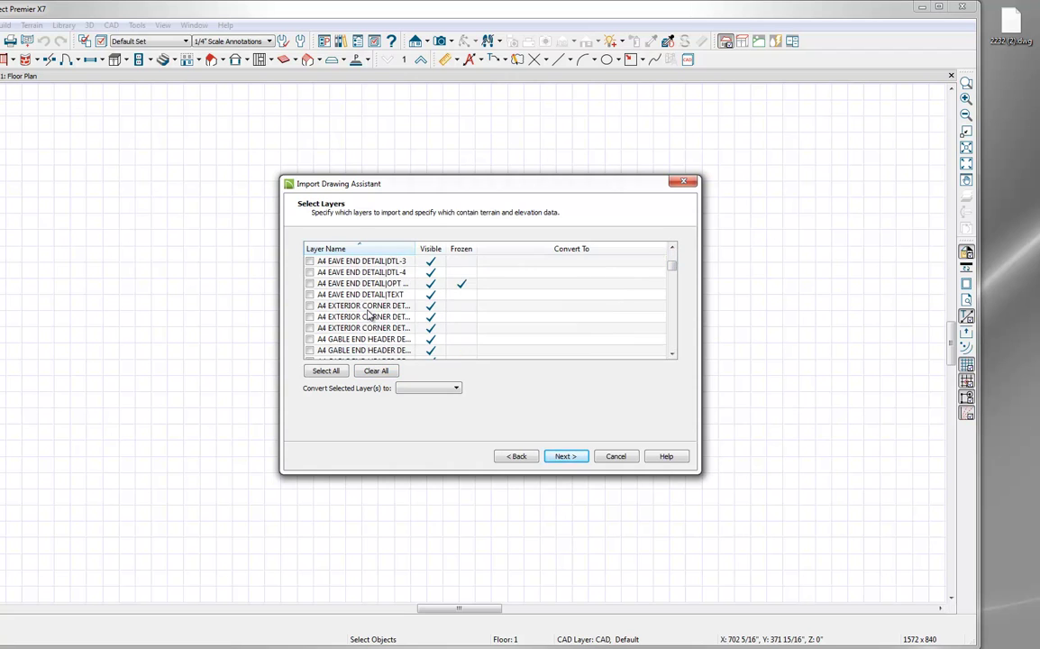
scroll(369, 314, down, 4)
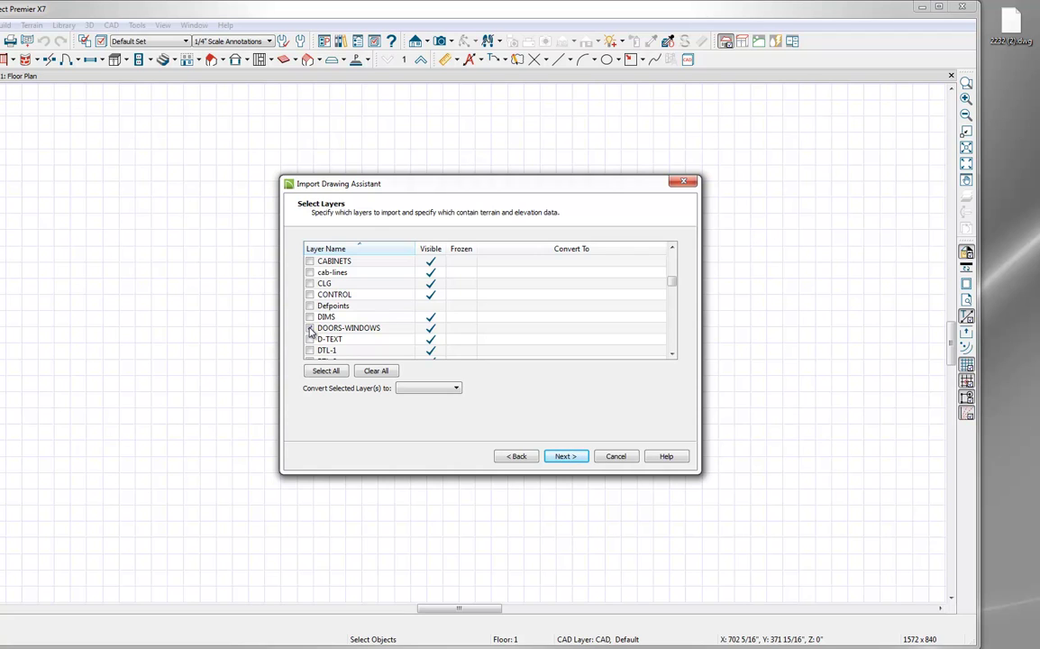
Include the FLOOR PLANS and FLOORPLAN layers in the import.
scroll(320, 320, down, 6)
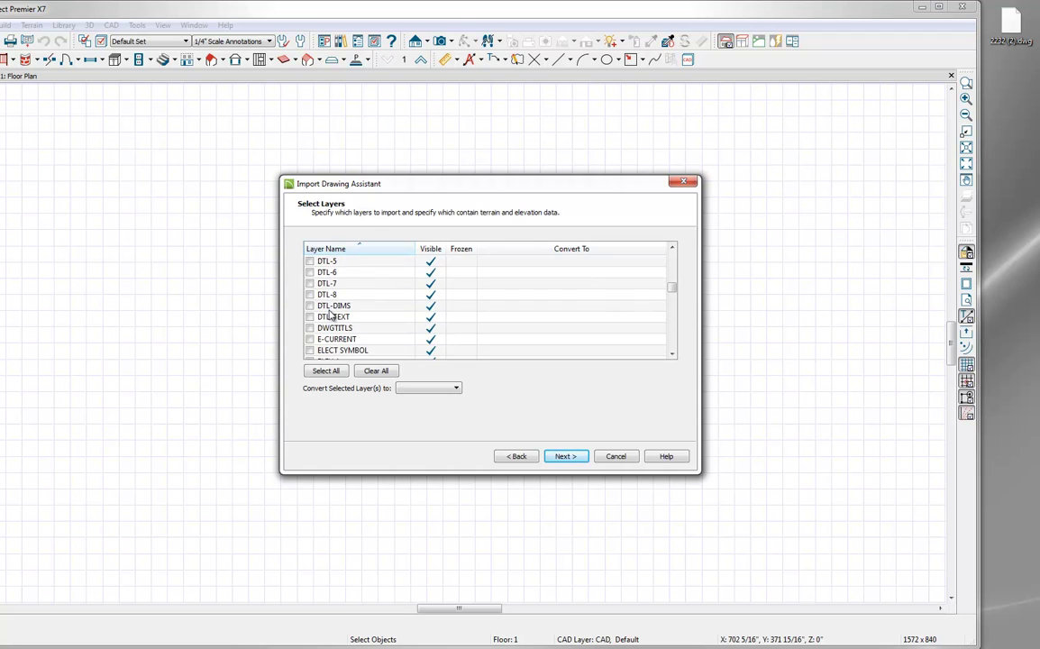
scroll(330, 313, down, 3)
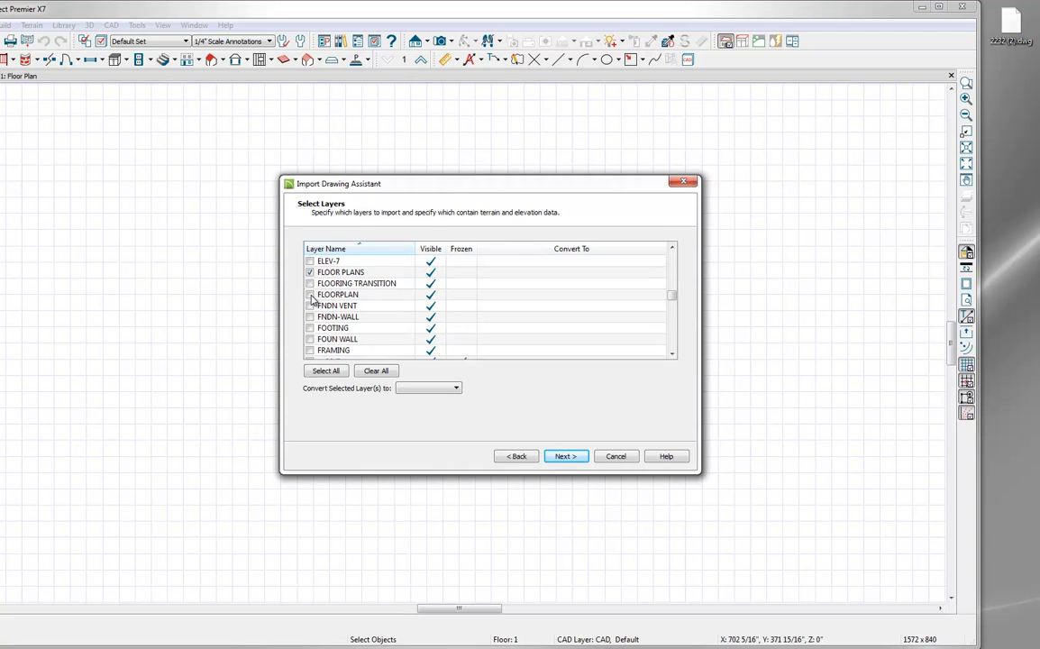
click(309, 273)
click(310, 295)
Include the WALLS layer in the import.
scroll(351, 300, down, 8)
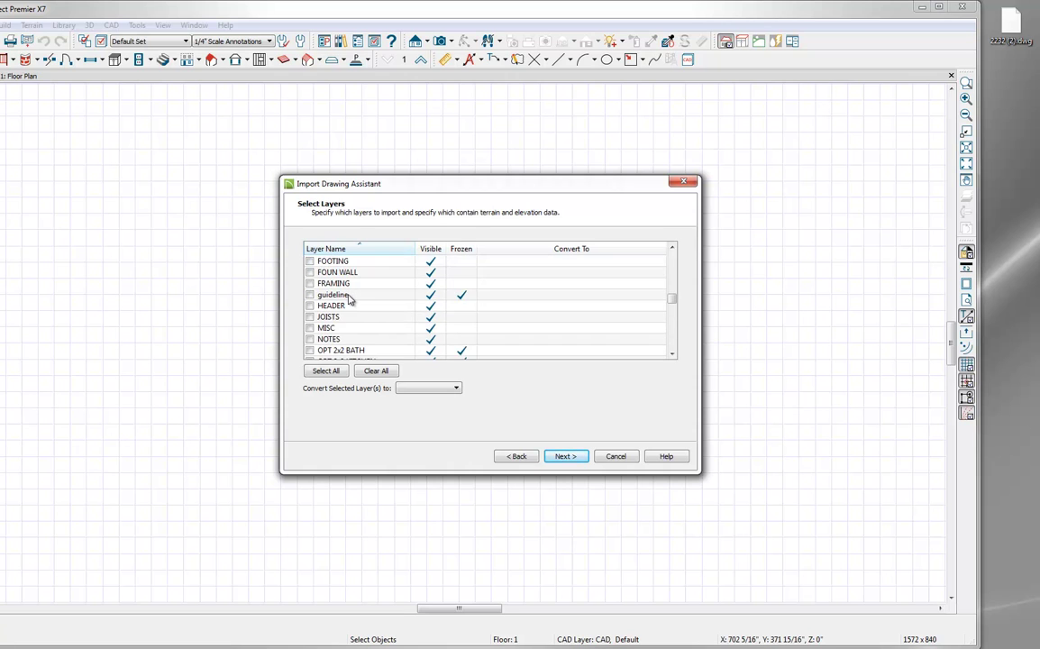
scroll(351, 300, down, 10)
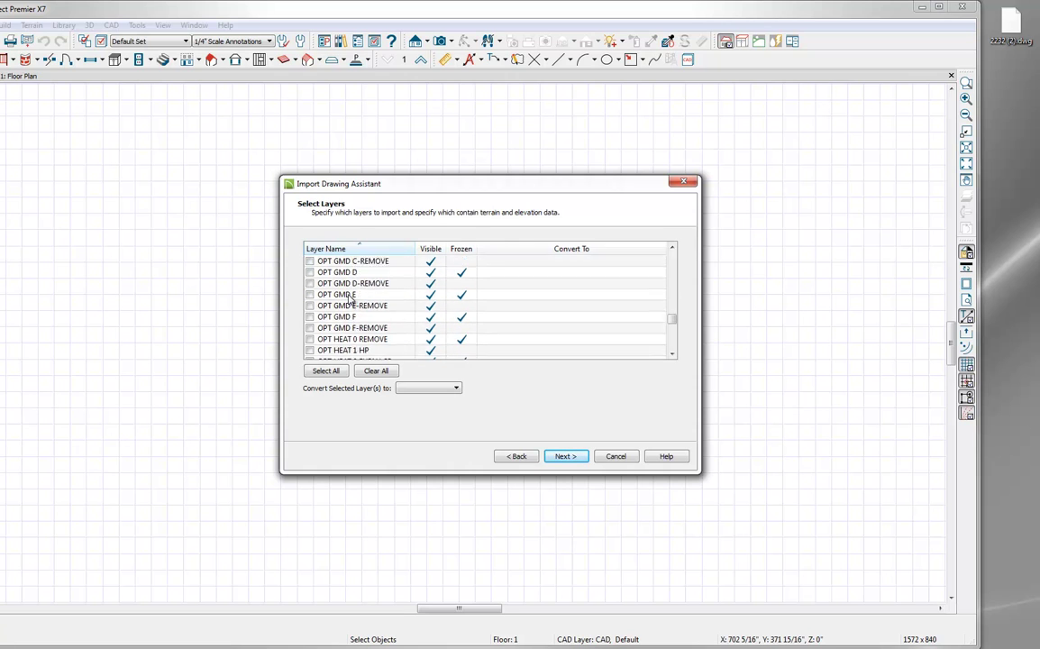
scroll(350, 301, down, 7)
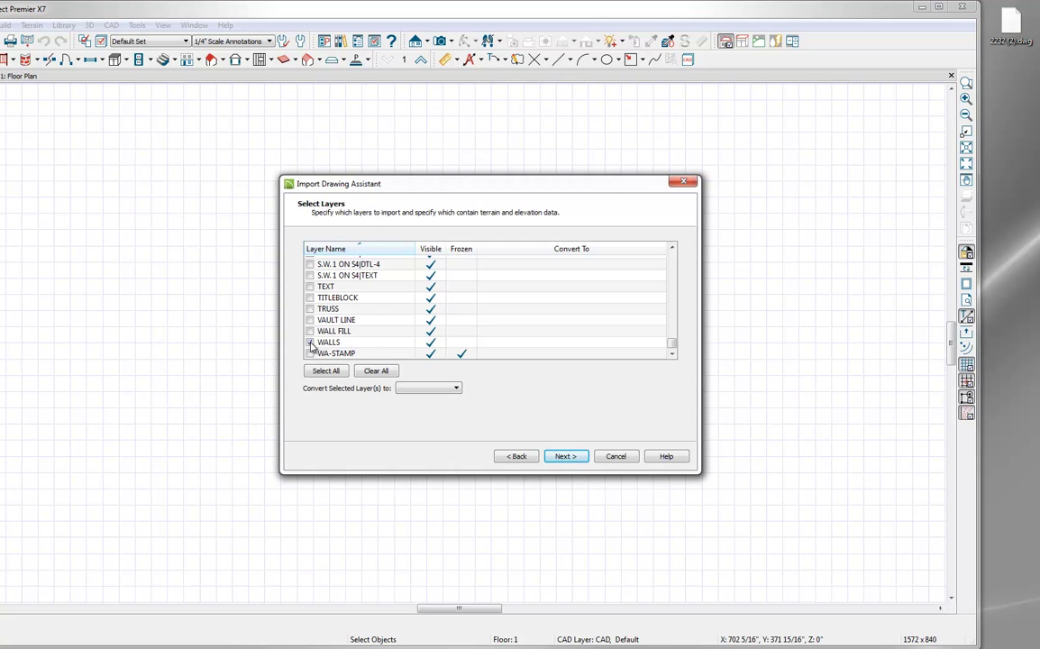
click(310, 343)
Finish the import with layers mapped by name including attributes, inches as the unit, and the drawing moved to the origin.
click(565, 457)
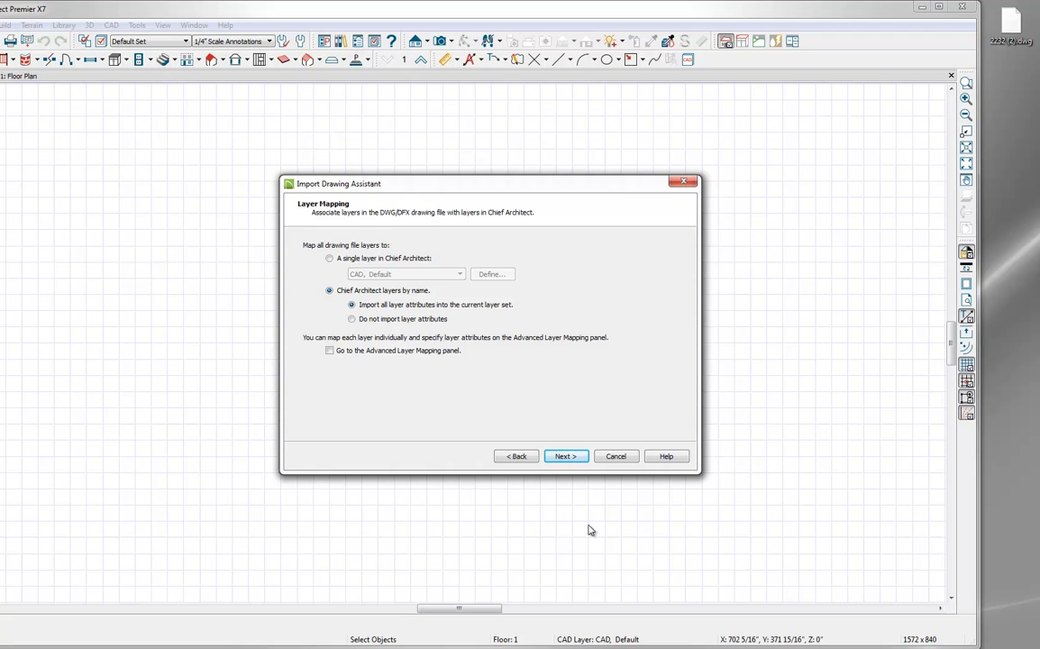
click(512, 457)
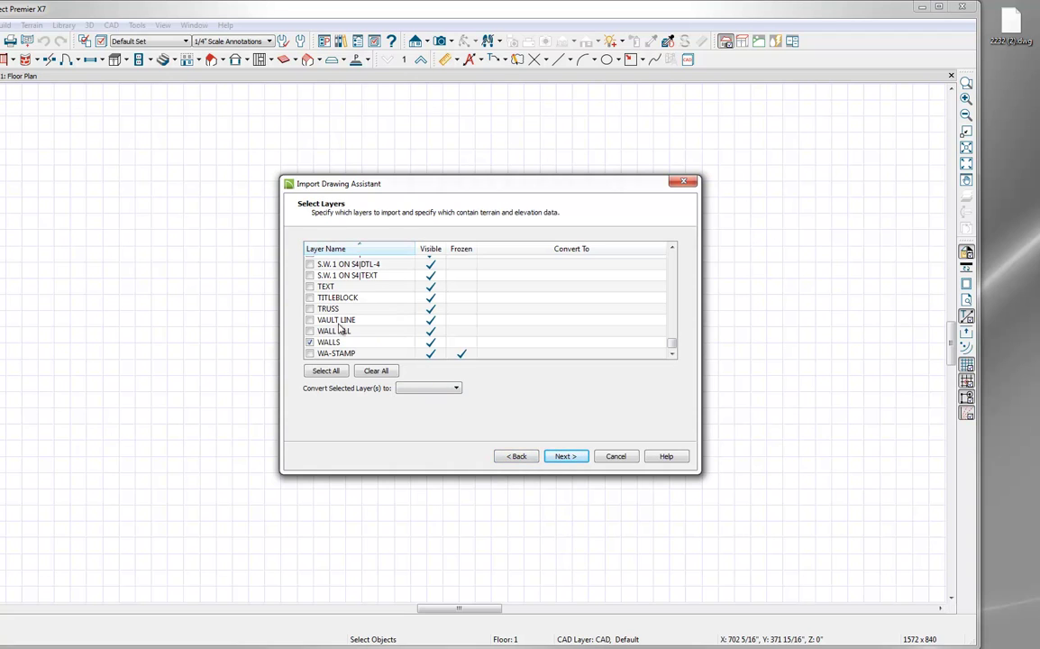
click(566, 456)
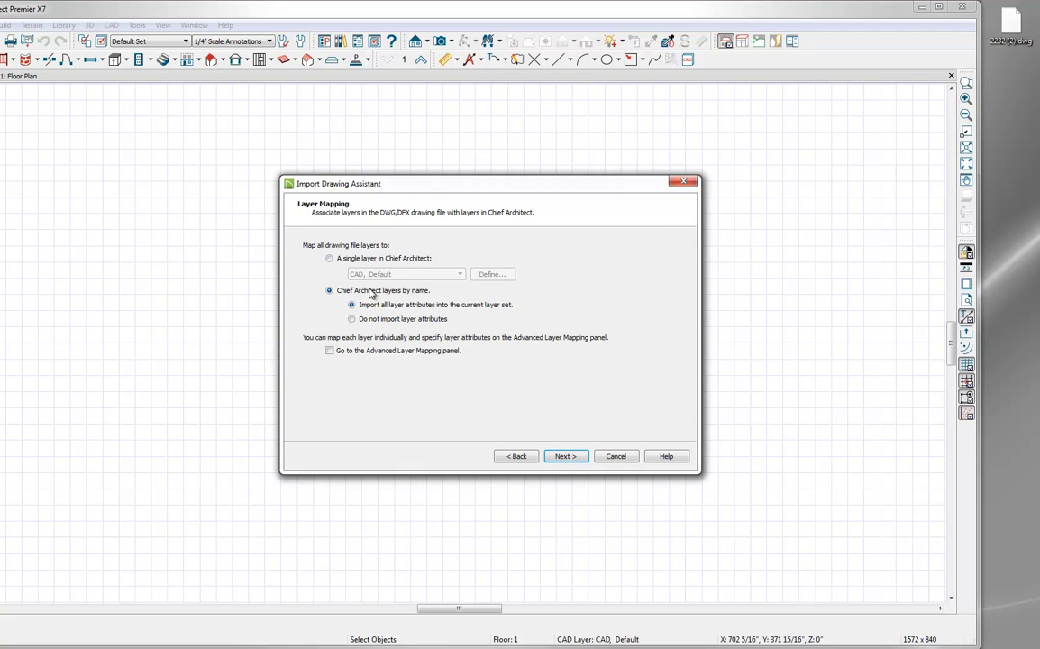
click(567, 456)
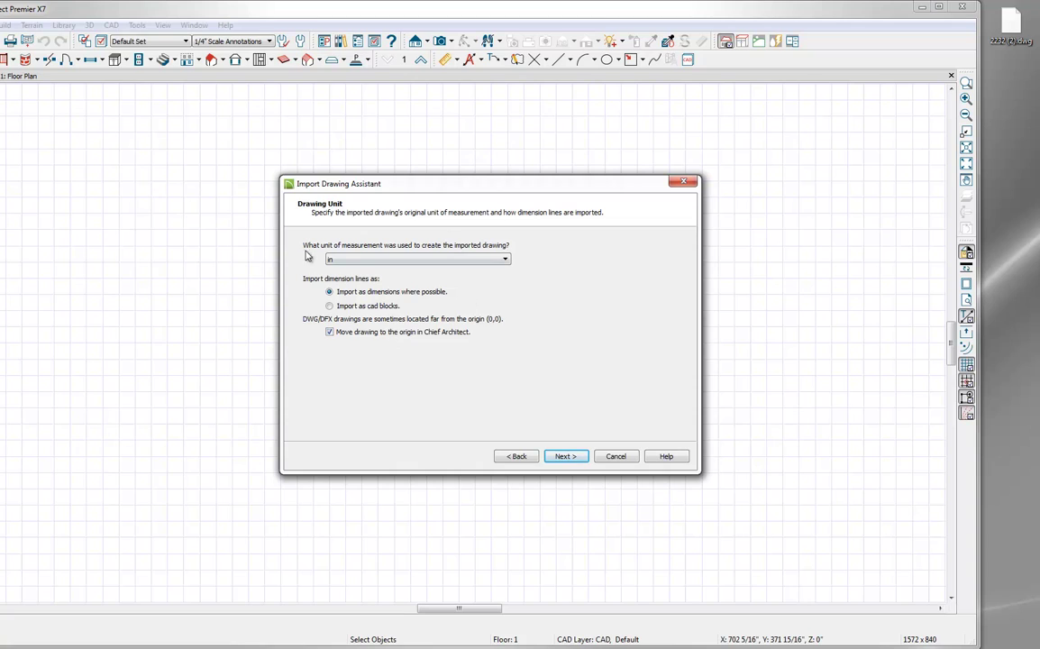
click(566, 457)
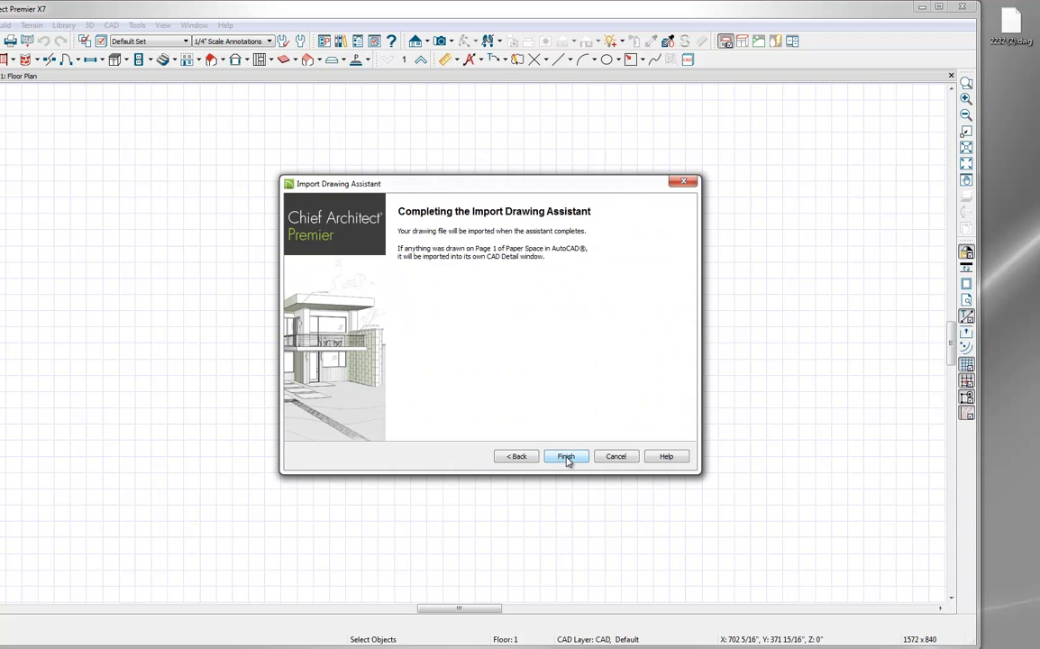
click(566, 457)
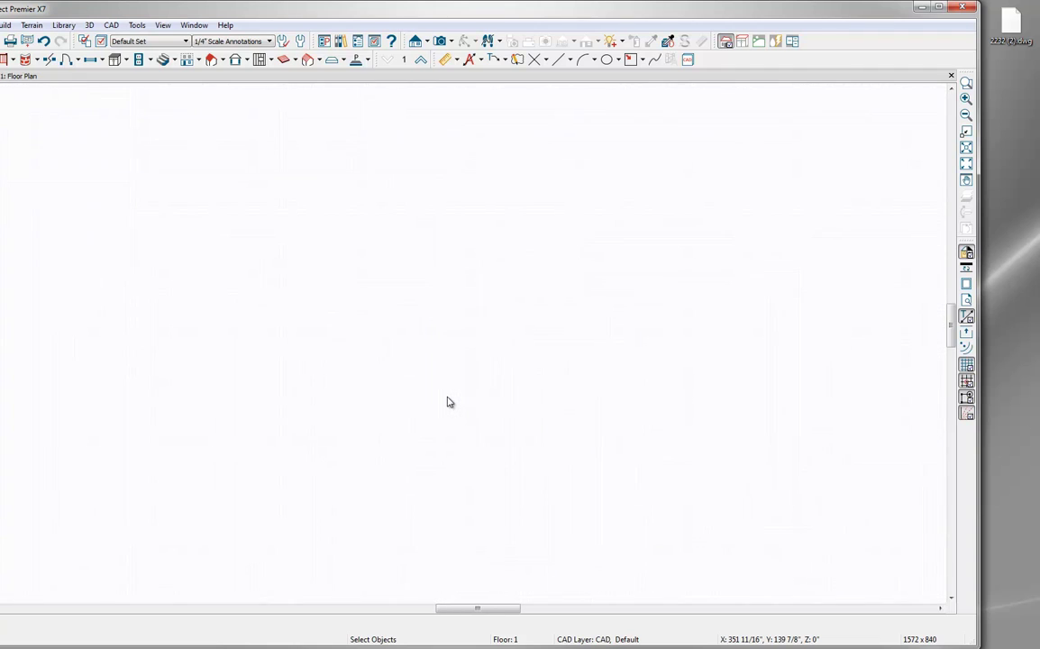
Copy the upper-left floor plan block from the imported drawing.
scroll(450, 402, down, 6)
scroll(449, 402, down, 3)
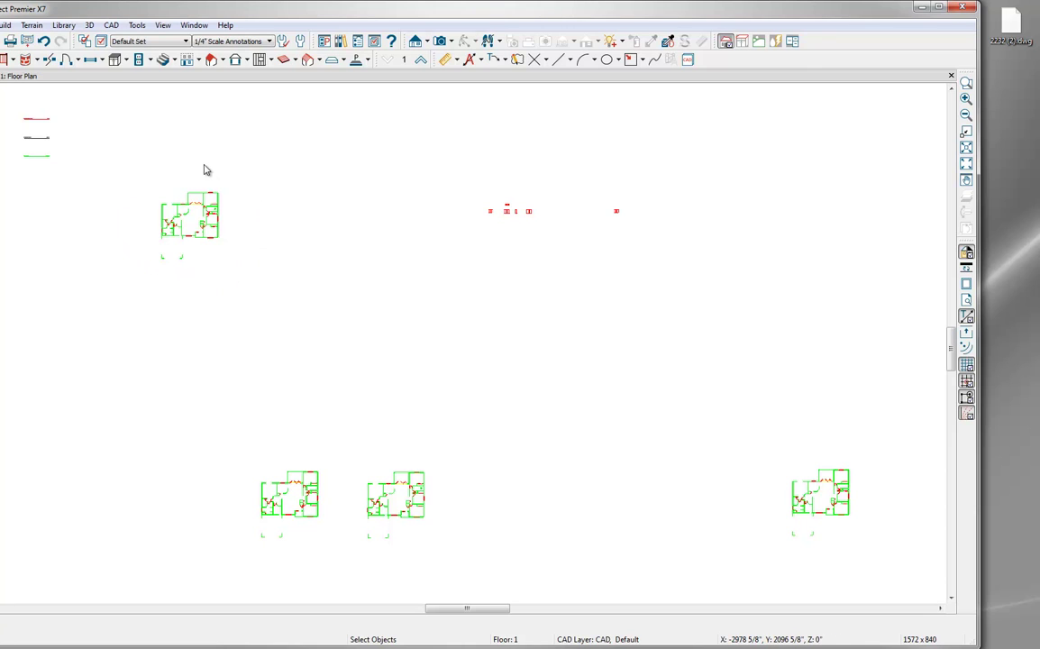
click(175, 206)
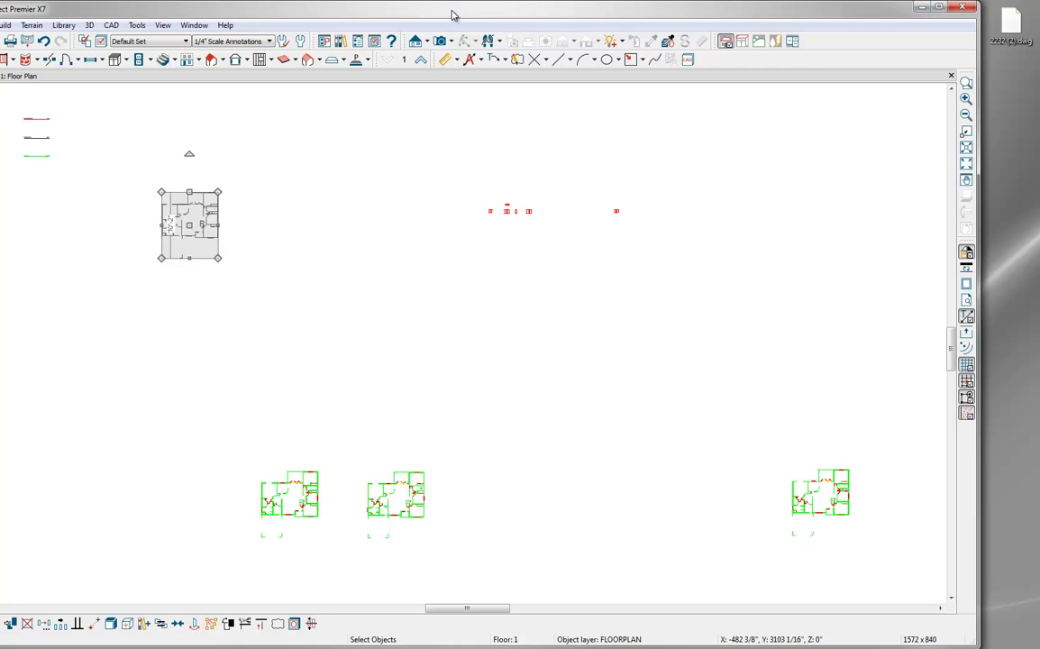
drag(452, 13, 493, 5)
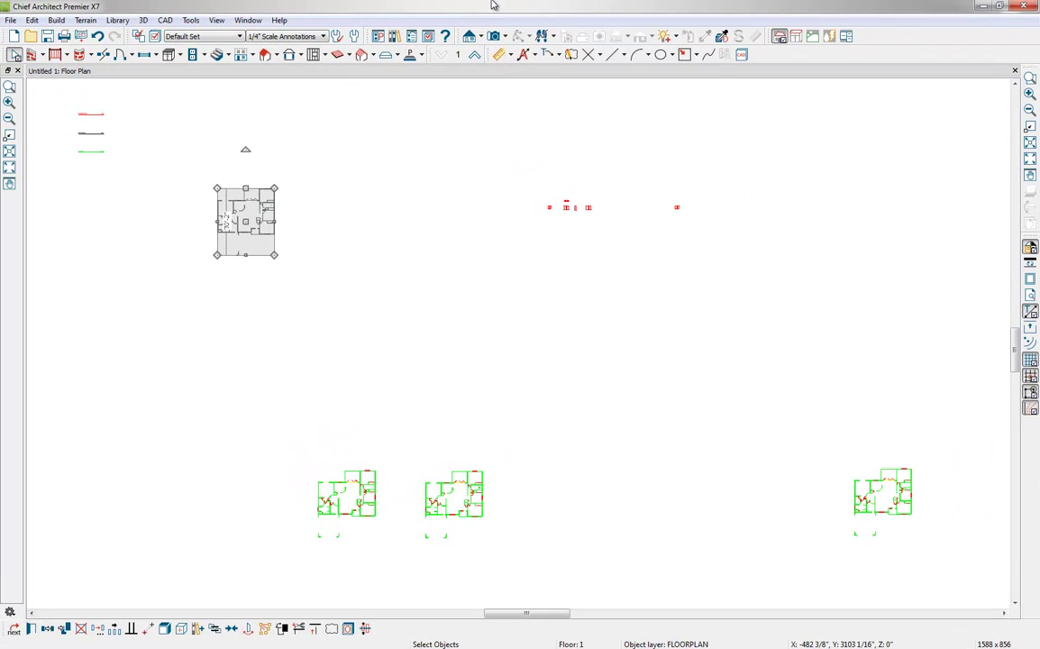
click(32, 20)
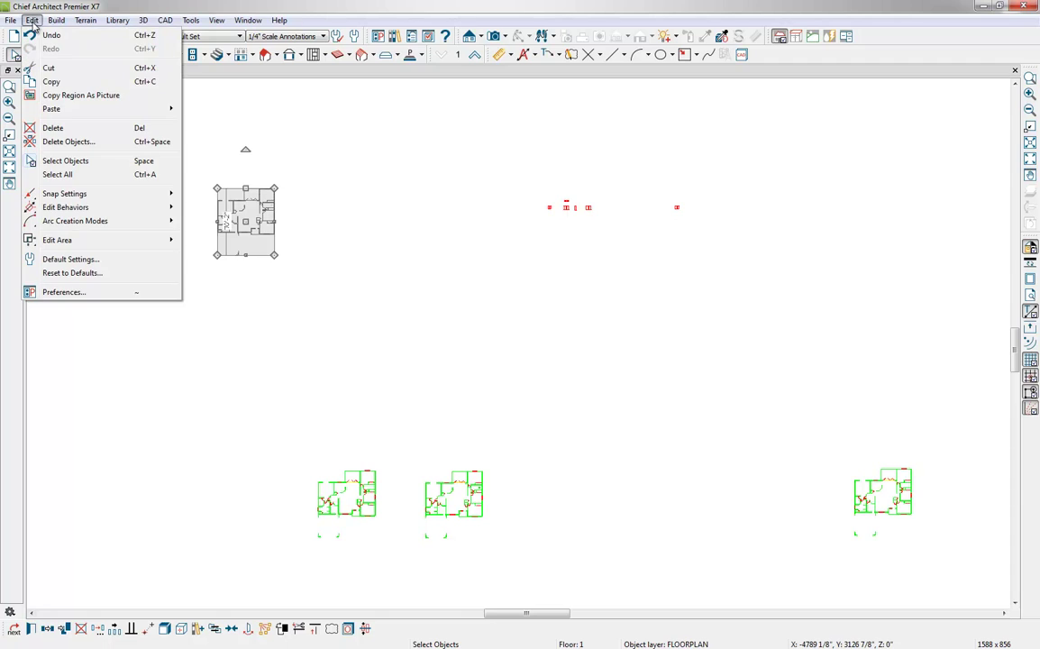
click(51, 83)
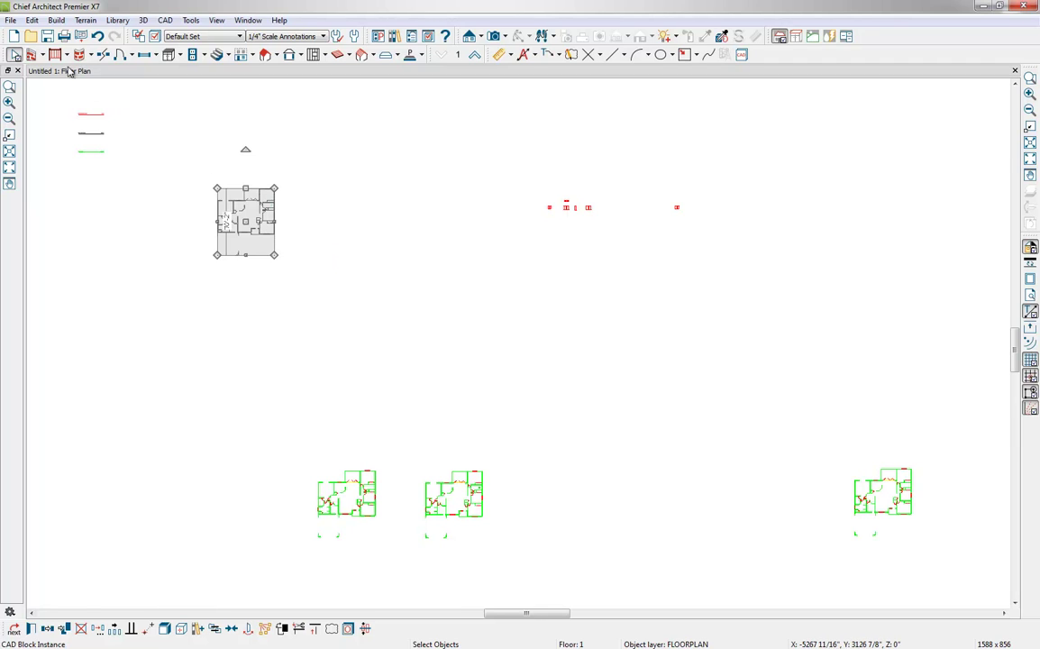
Create a second new plan and paste the copied floor plan block into the middle of it.
click(10, 20)
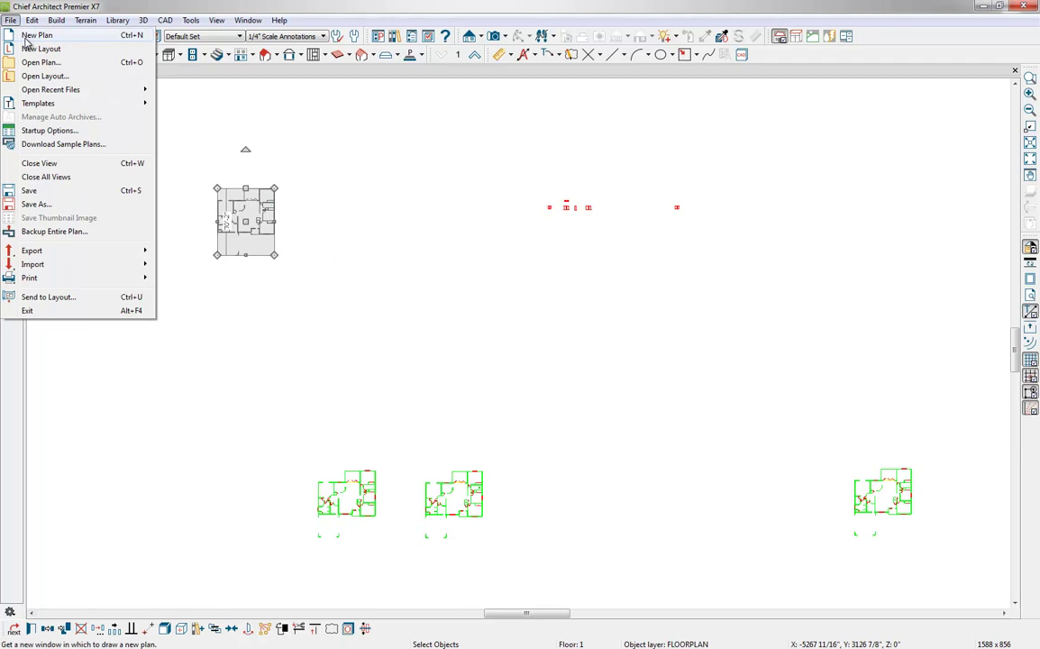
click(27, 35)
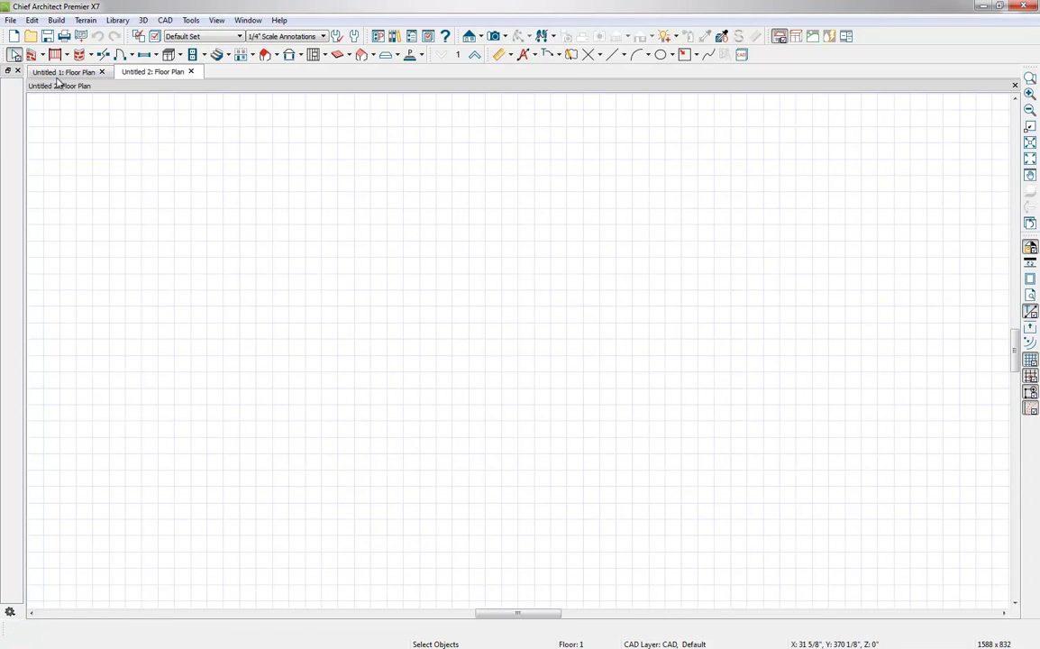
click(33, 21)
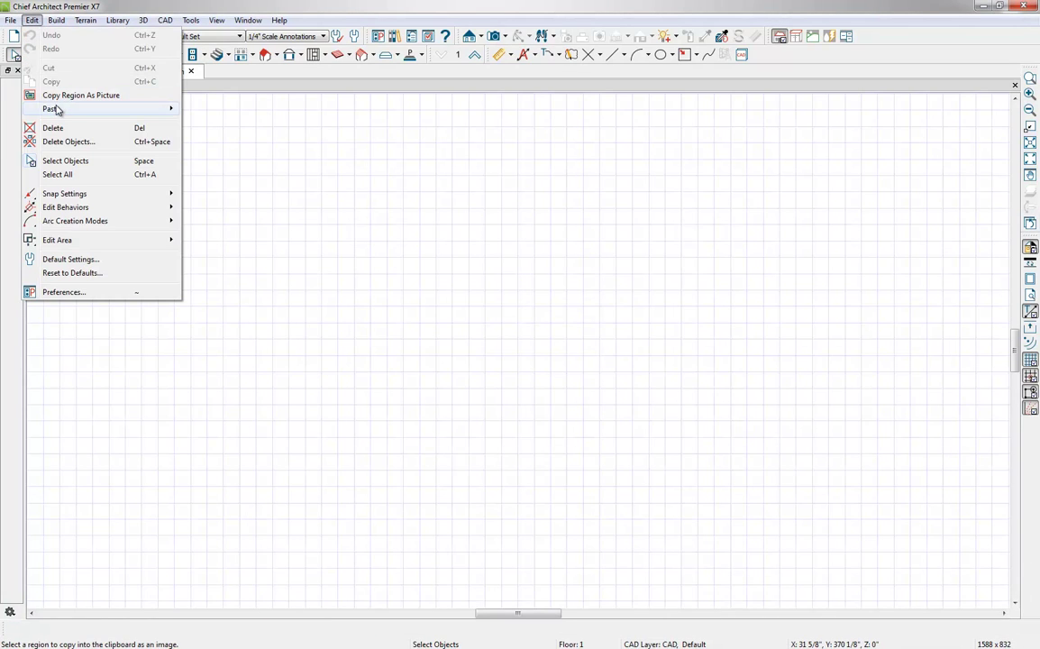
mouse_move(57, 109)
click(215, 114)
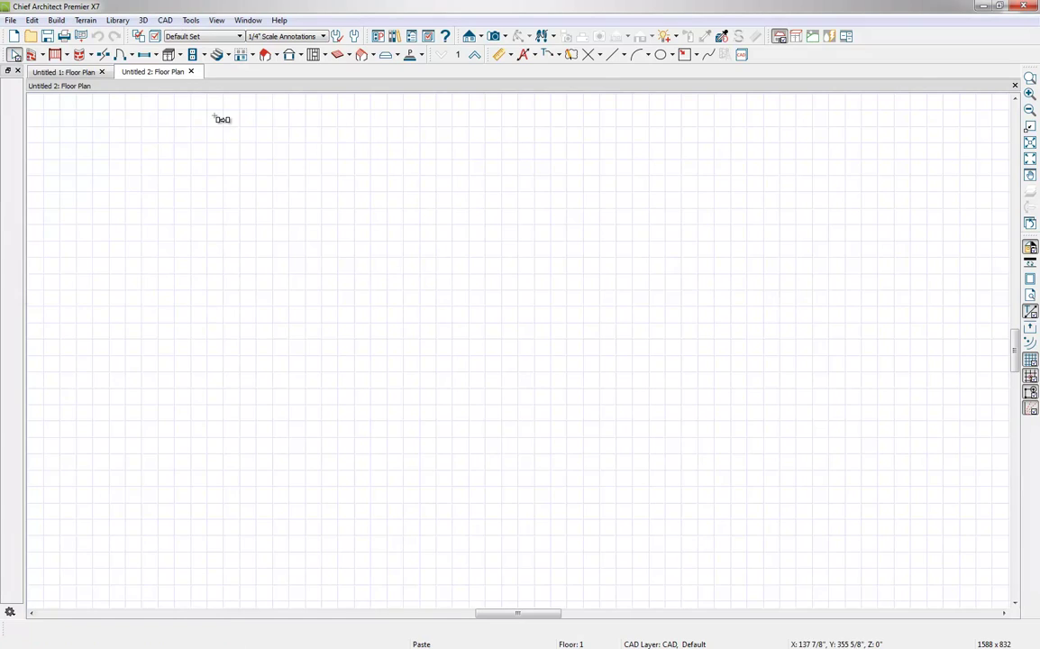
click(479, 352)
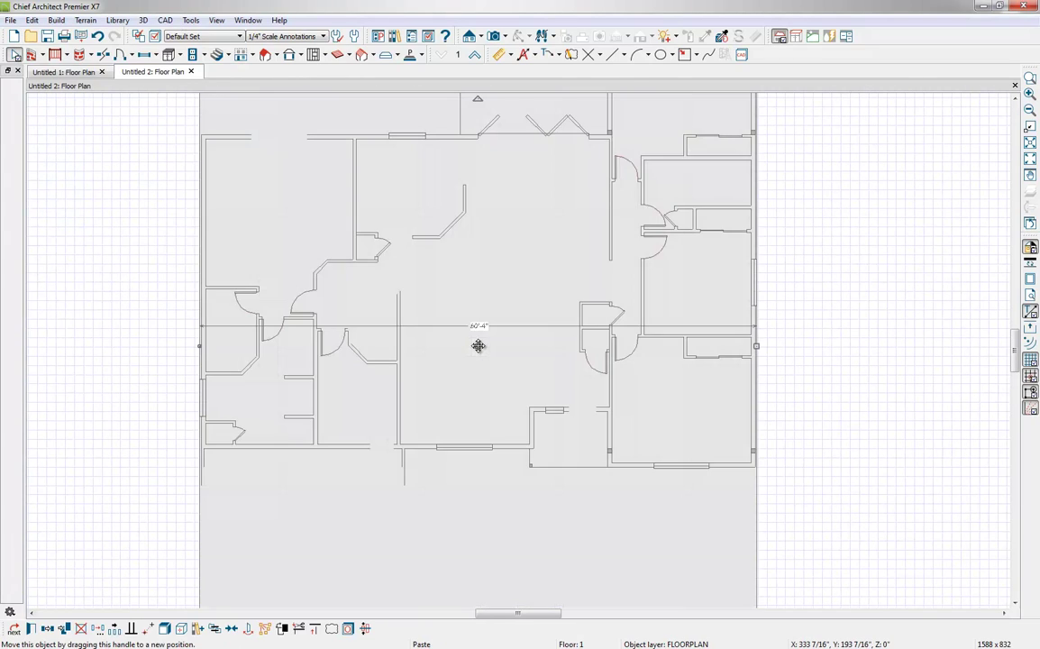
scroll(478, 347, down, 3)
key(Escape)
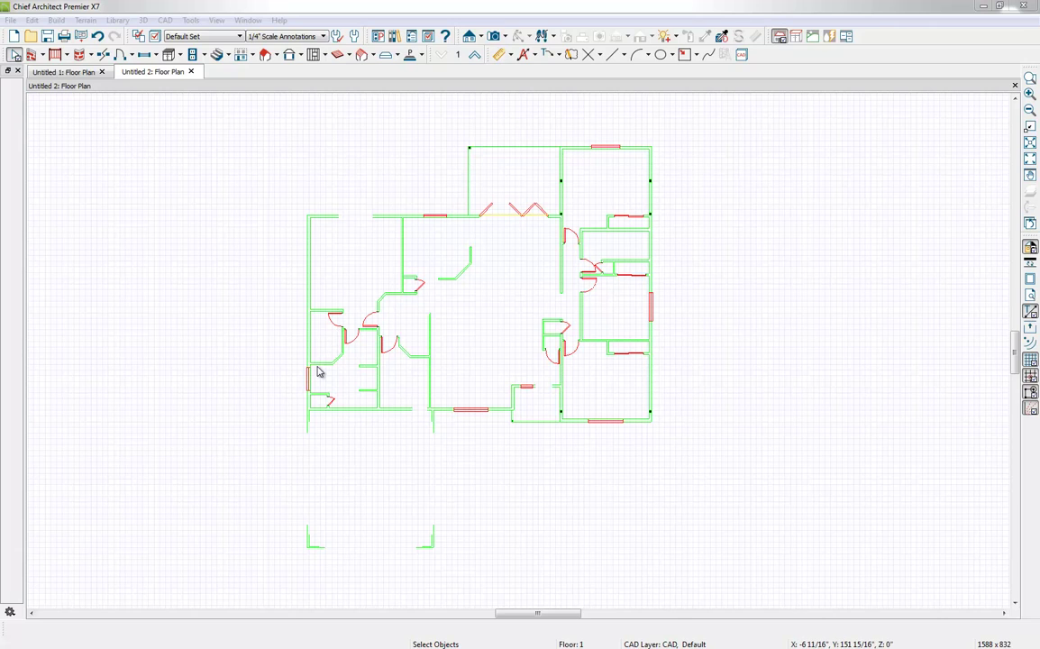
Move the pasted floor plan block about 3' to the right and explode it into individual CAD objects.
click(370, 334)
click(388, 351)
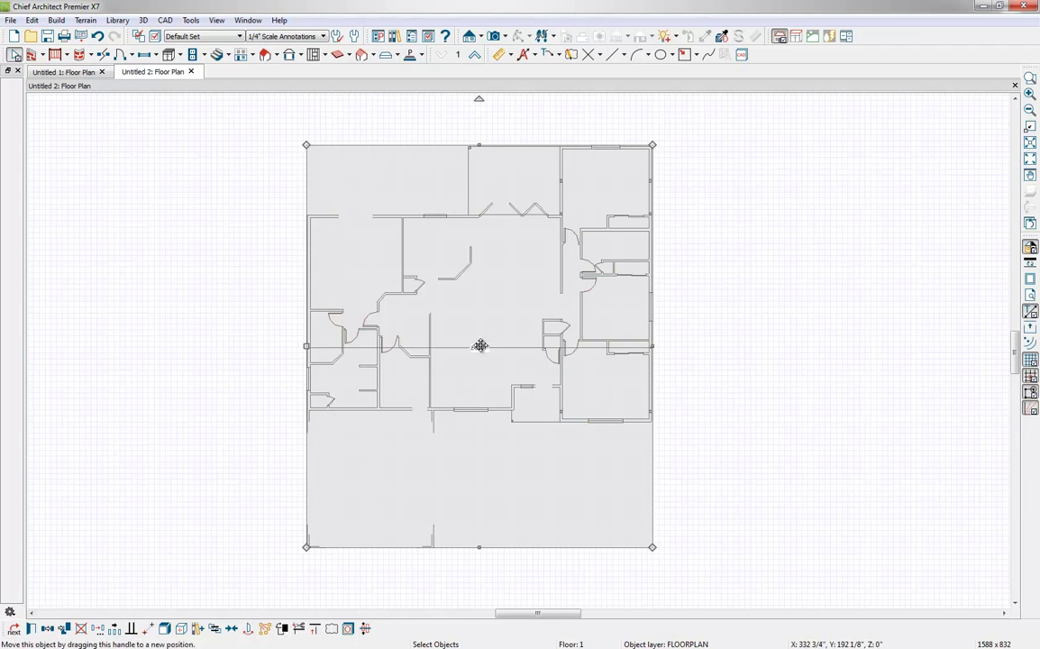
drag(479, 346, 496, 347)
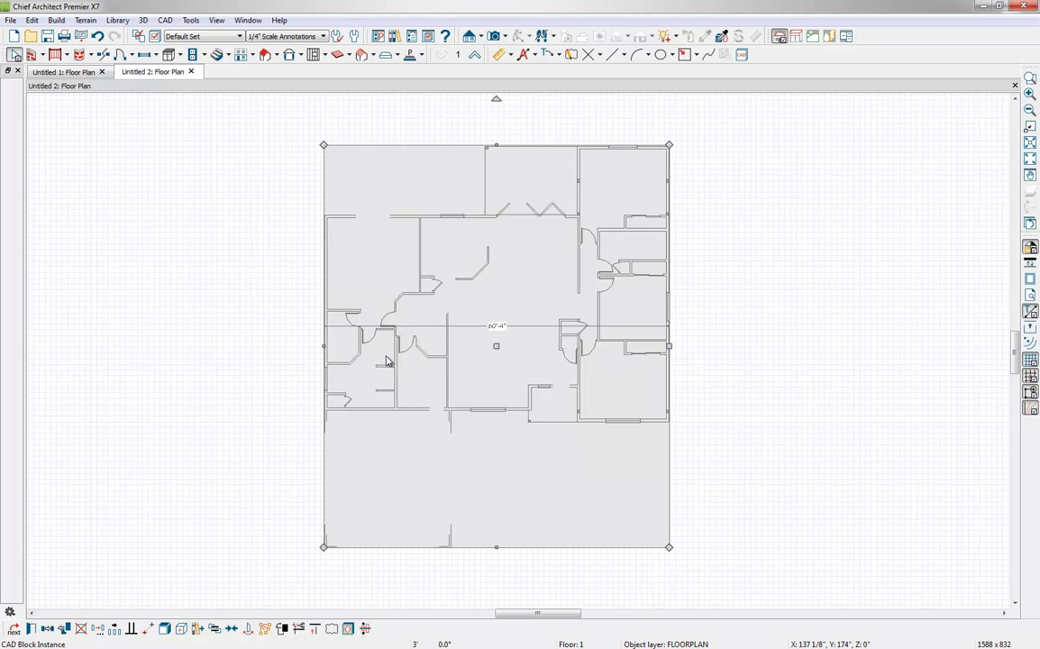
click(165, 629)
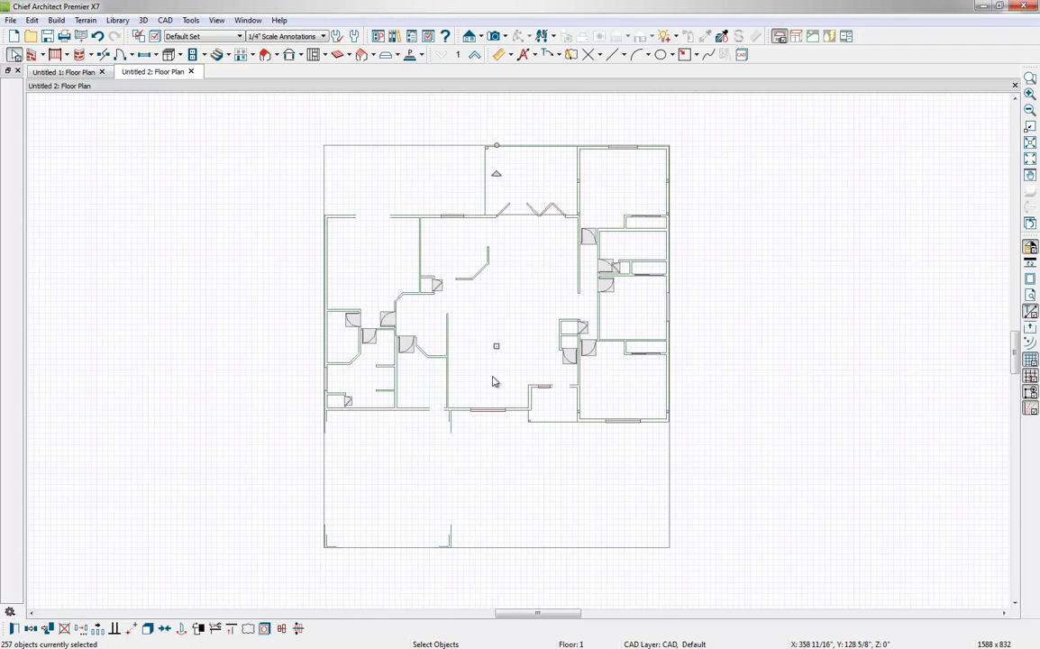
Select the inner and outer lines of the left exterior wall in turn to check that they are separate objects.
click(338, 290)
click(326, 278)
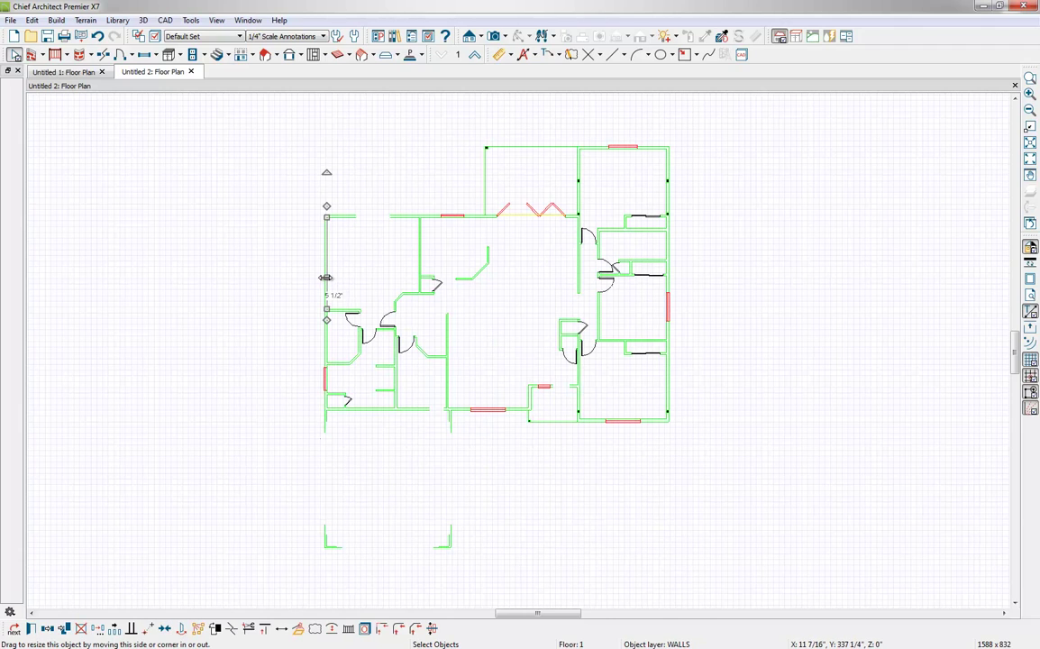
drag(326, 278, 325, 266)
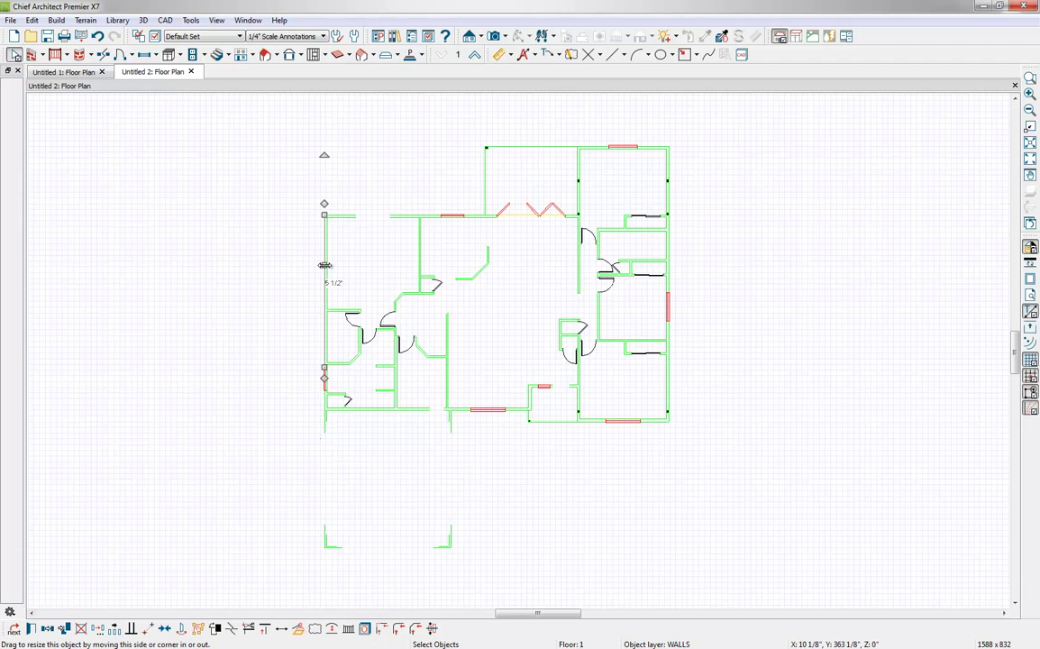
Check the line spacing of the interior and left exterior walls and set the default exterior wall thickness to 5.5".
click(355, 312)
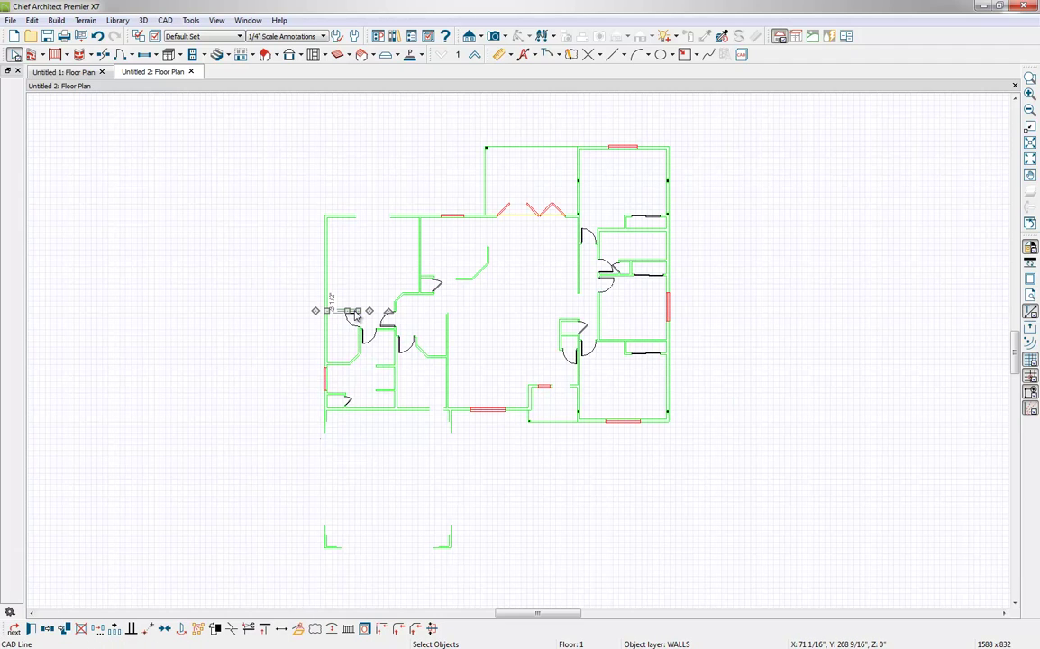
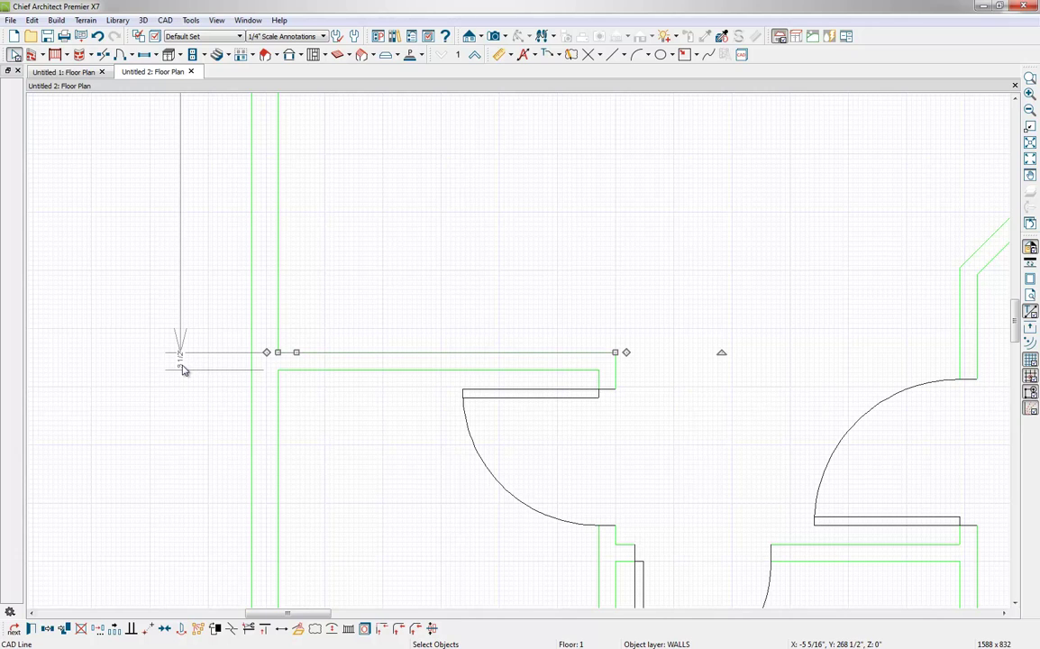
click(251, 306)
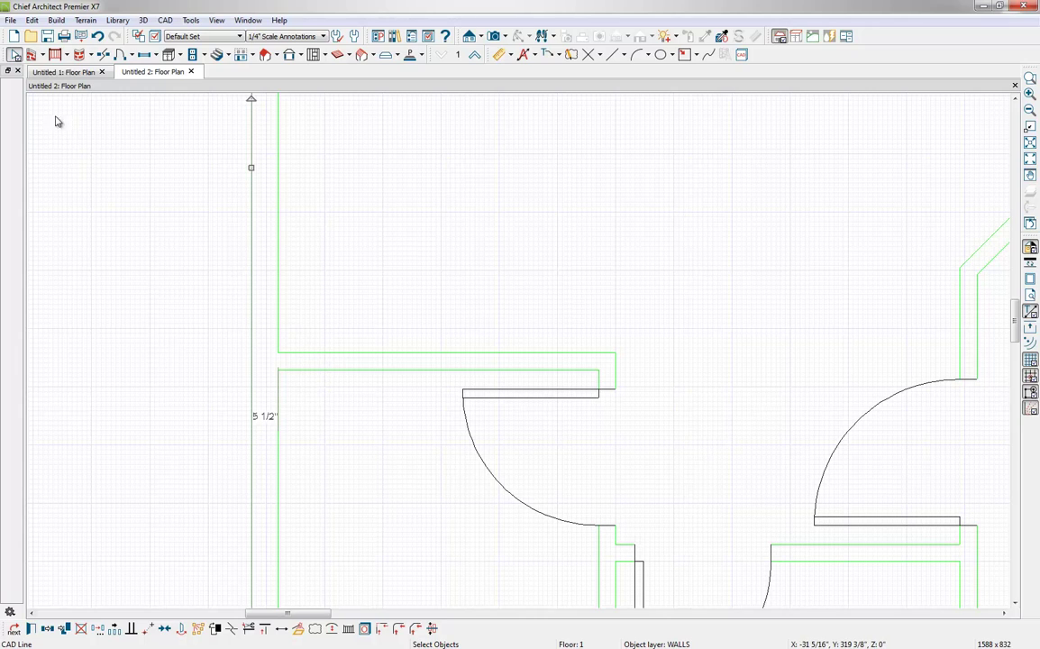
double_click(31, 56)
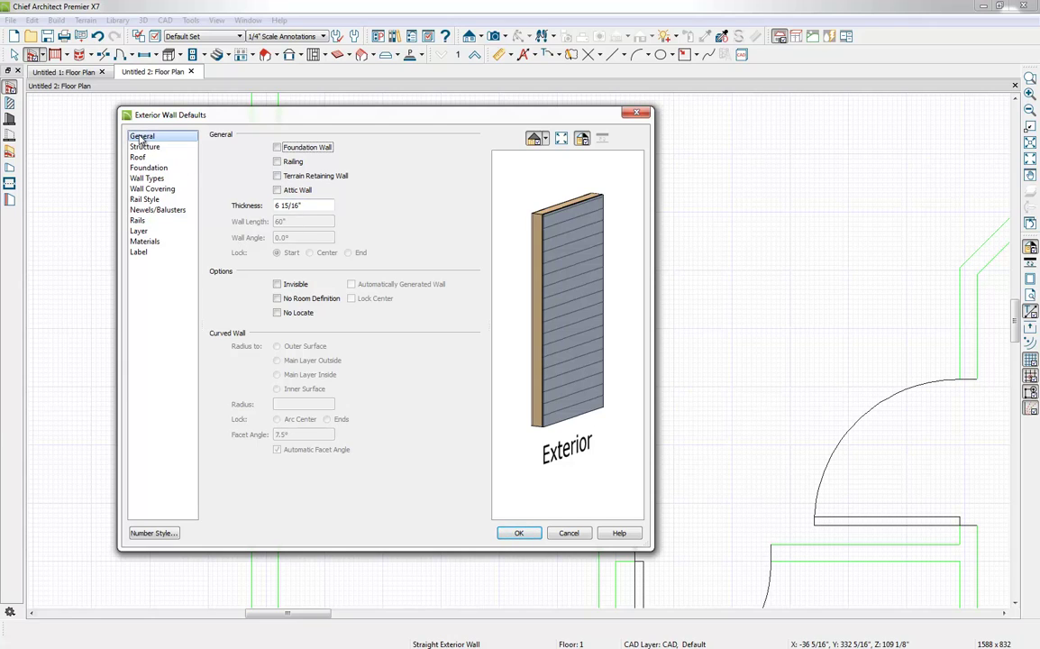
drag(305, 205, 249, 205)
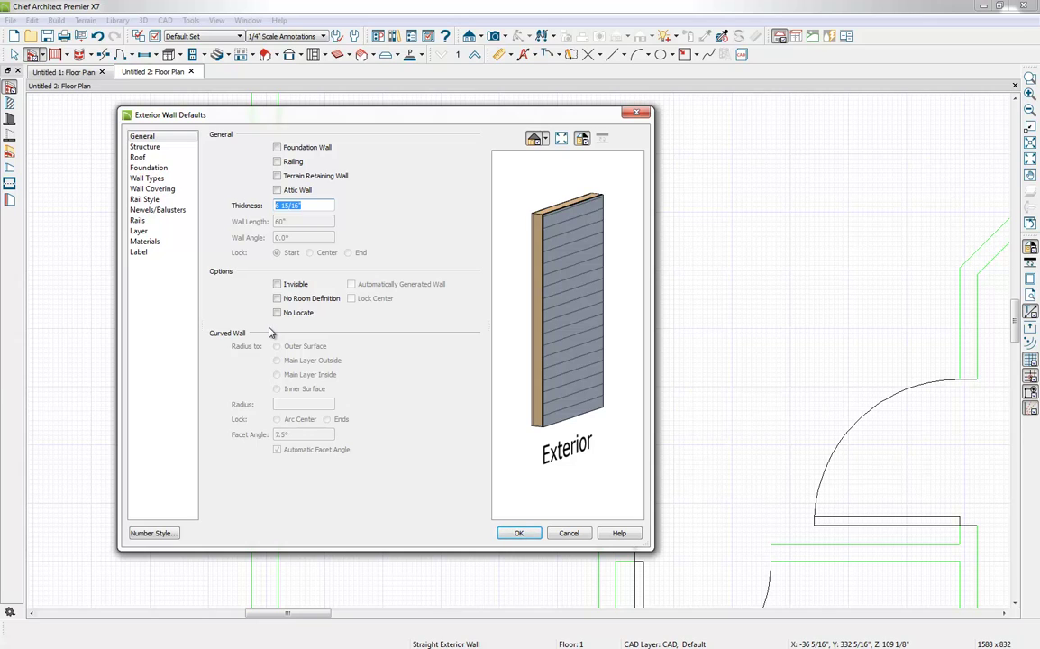
text(5.5)
click(517, 533)
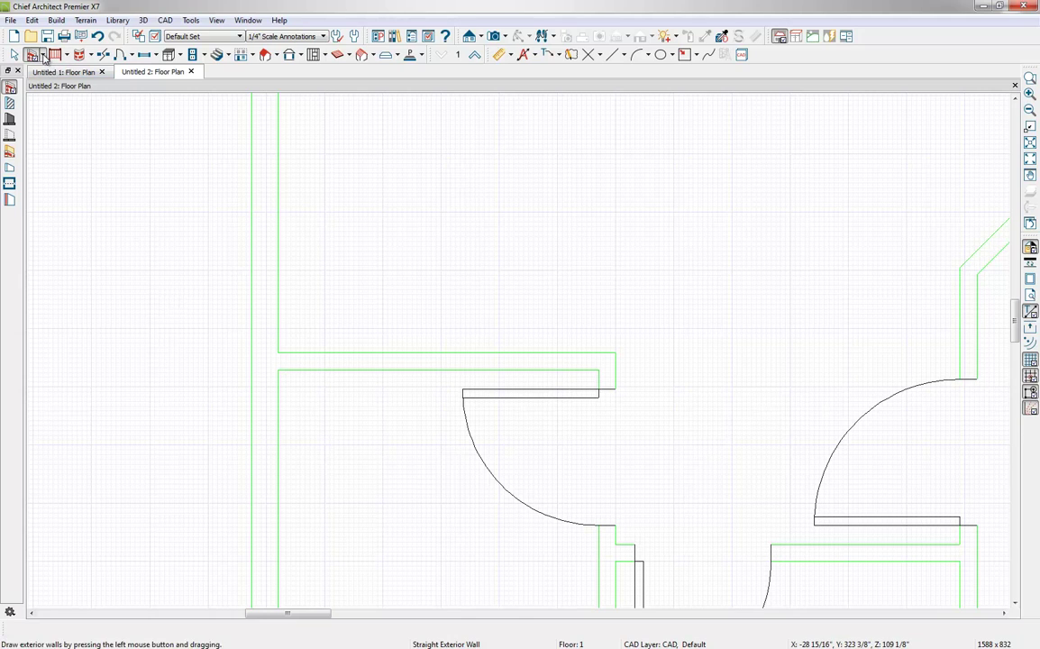
Set the default interior wall thickness to 3.5".
click(42, 57)
click(47, 86)
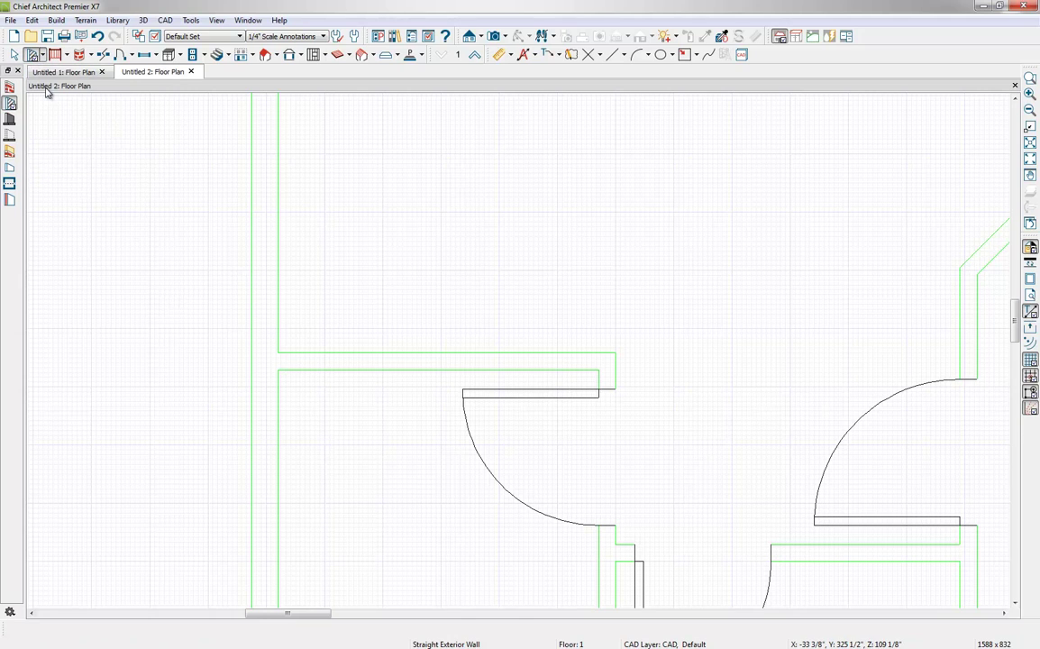
double_click(36, 56)
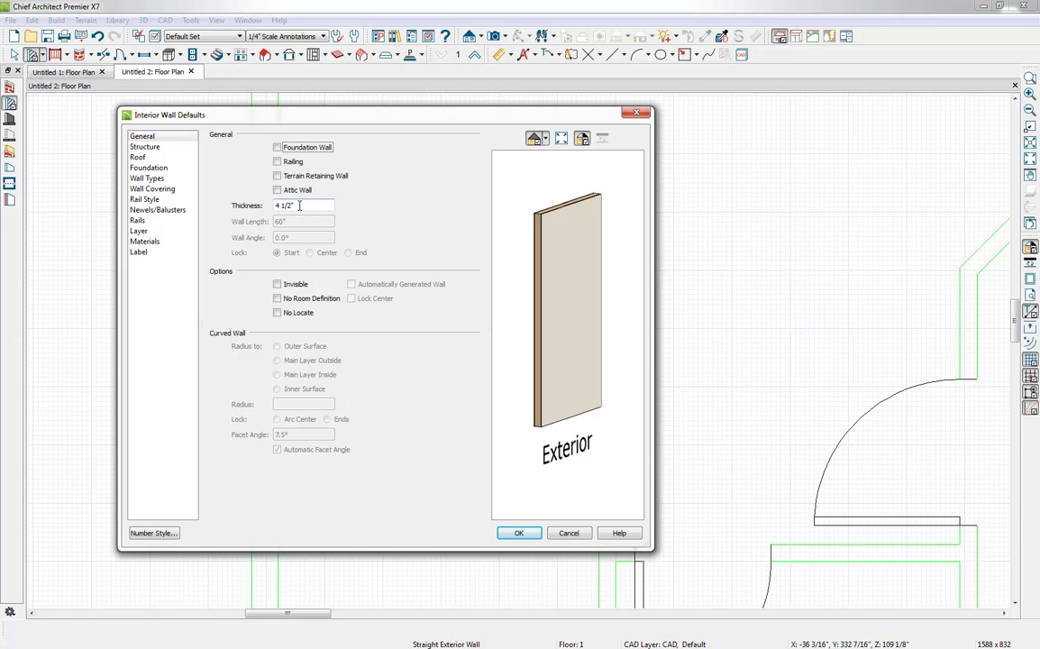
drag(300, 206, 272, 206)
text(3.5)
click(520, 533)
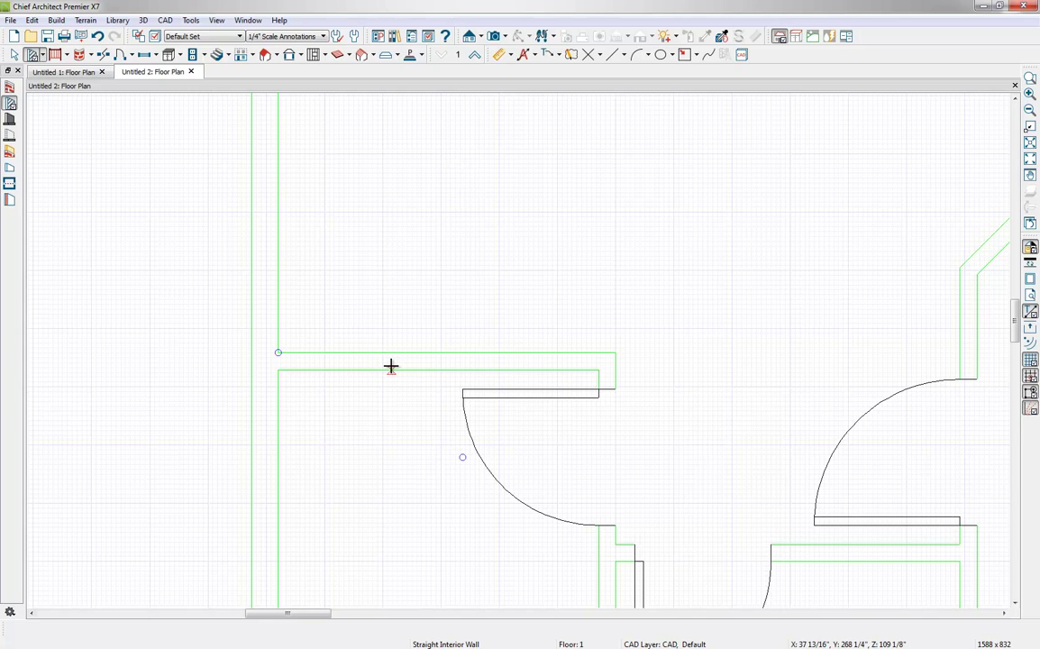
Examine the garage outline below the floor plan and check the spacing between the two lines of its right wall.
scroll(391, 366, down, 6)
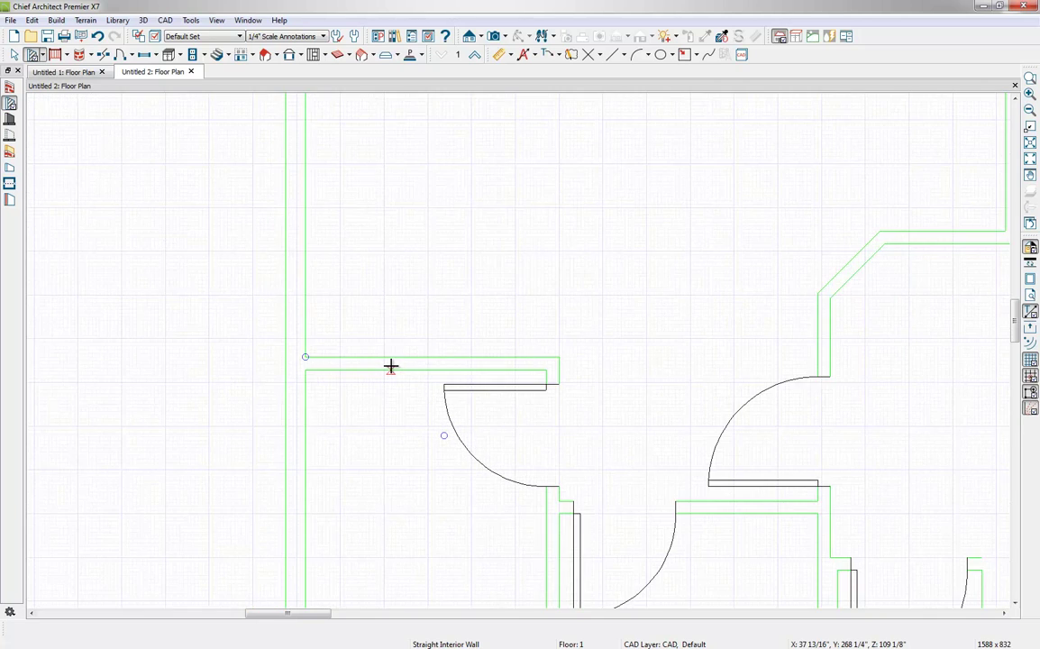
scroll(391, 366, down, 6)
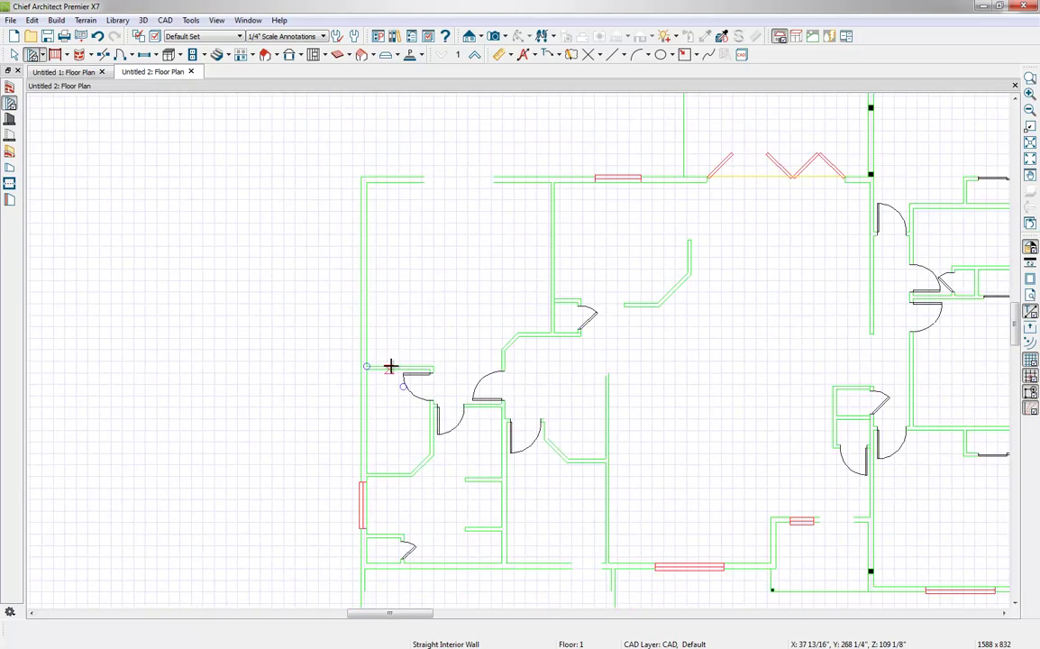
scroll(550, 457, down, 4)
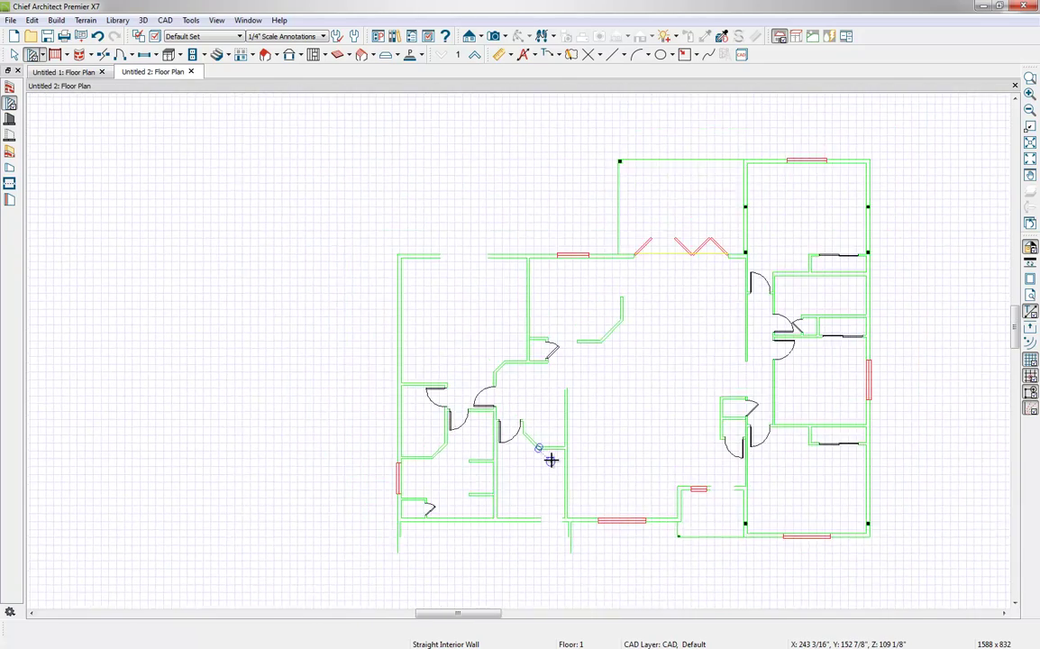
drag(568, 482, 516, 371)
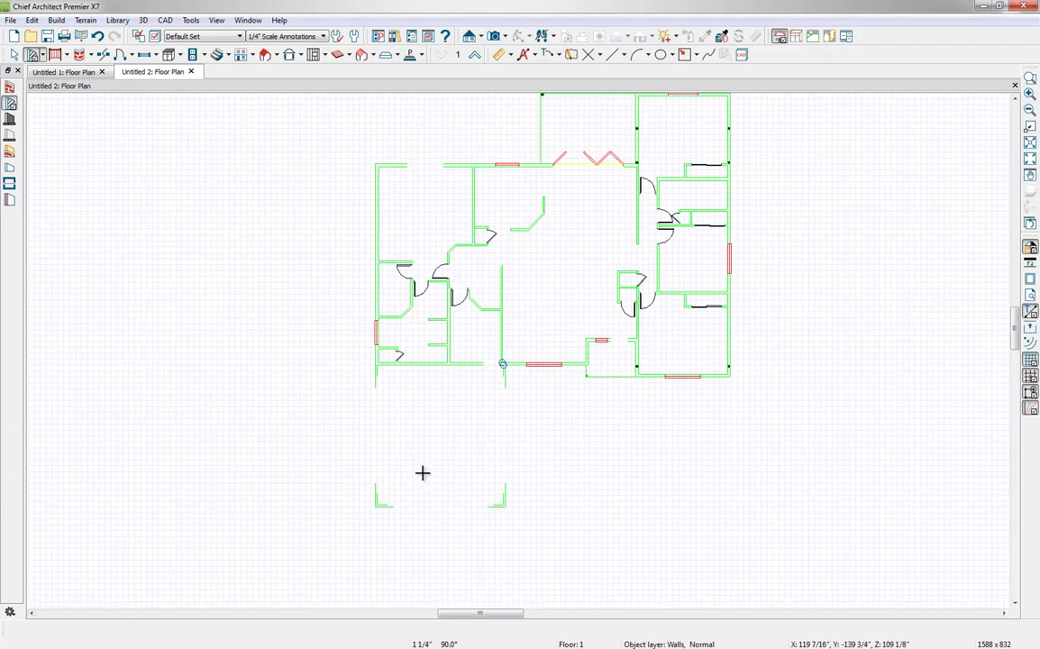
scroll(391, 482, up, 2)
scroll(390, 482, up, 1)
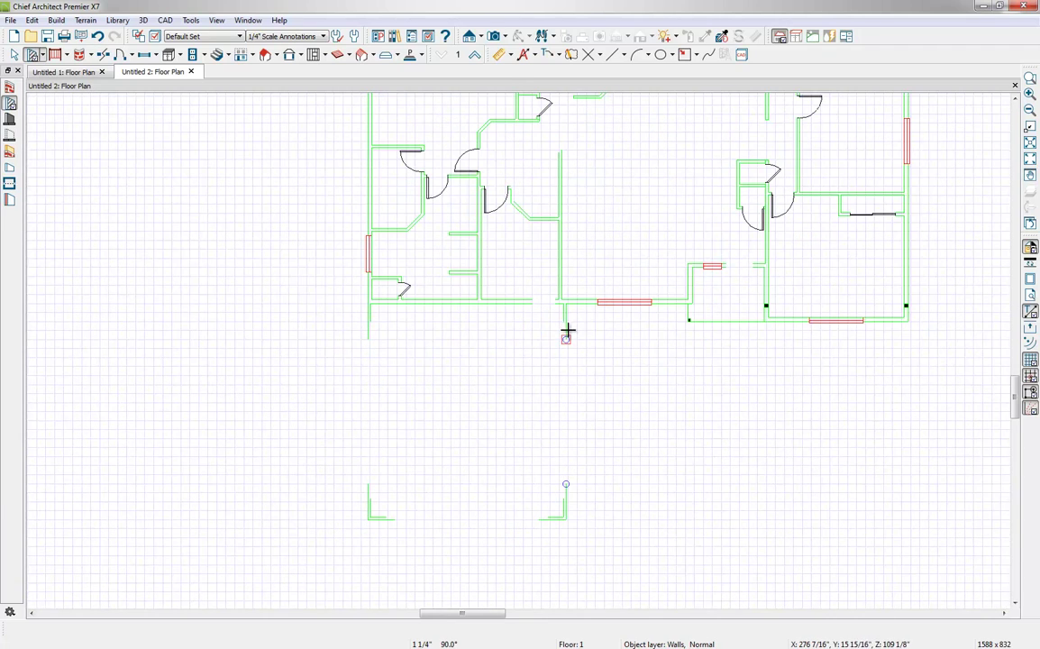
scroll(565, 322, up, 1)
scroll(565, 321, up, 4)
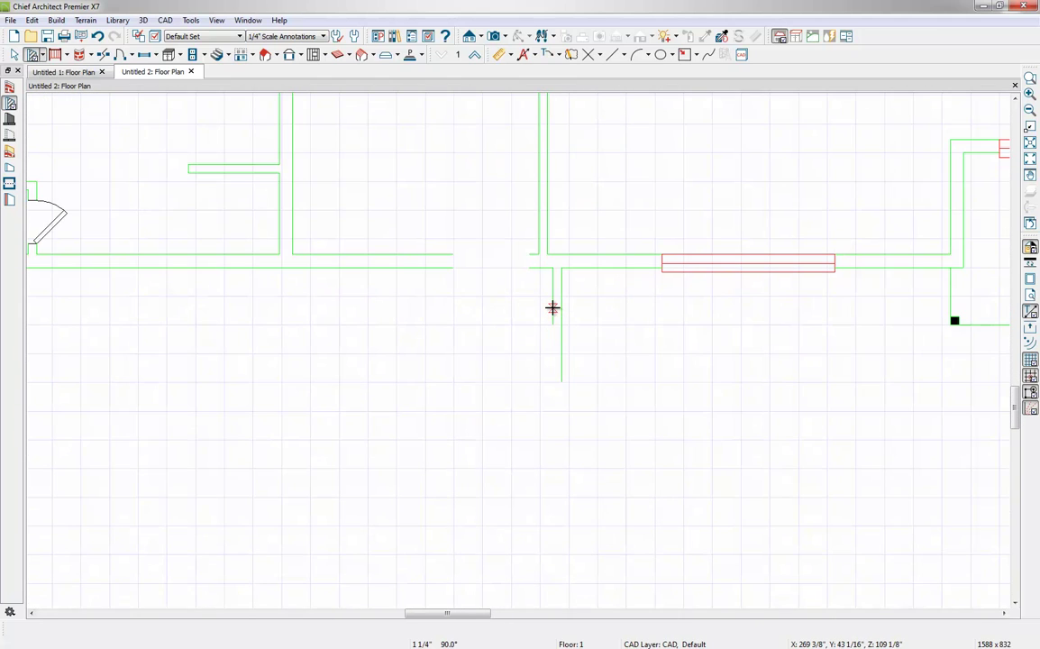
key(space)
click(555, 315)
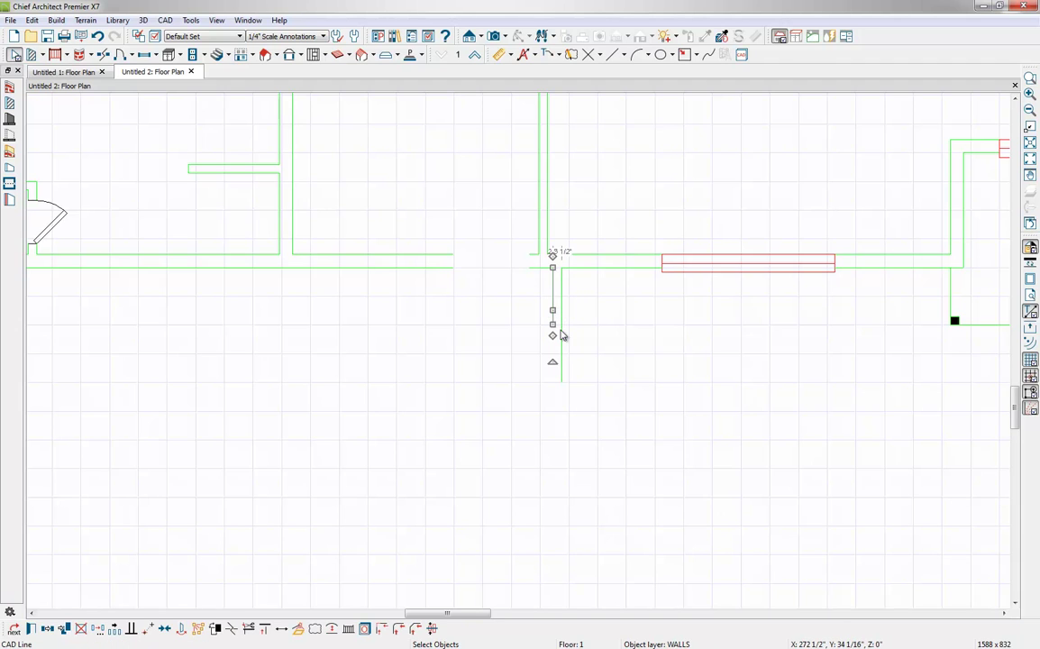
scroll(560, 335, down, 2)
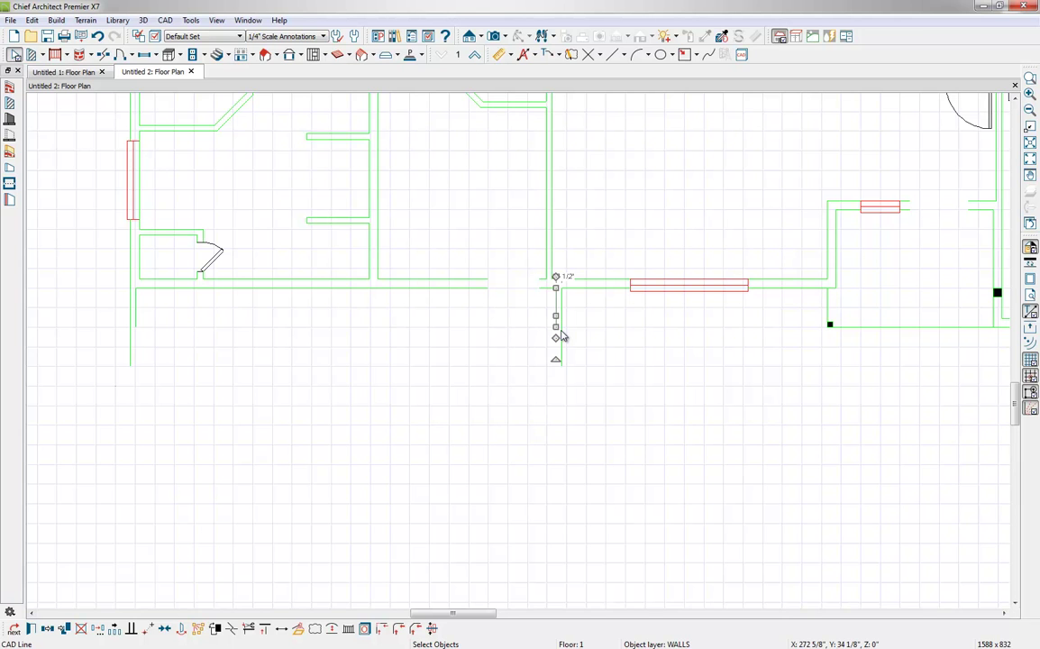
scroll(561, 337, down, 4)
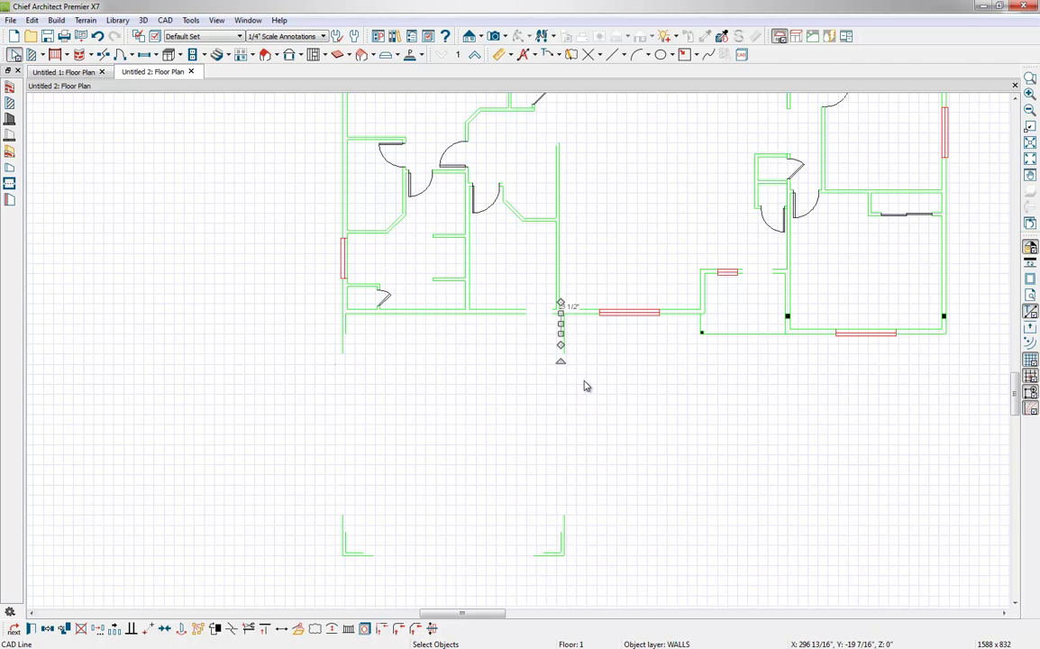
scroll(584, 386, down, 4)
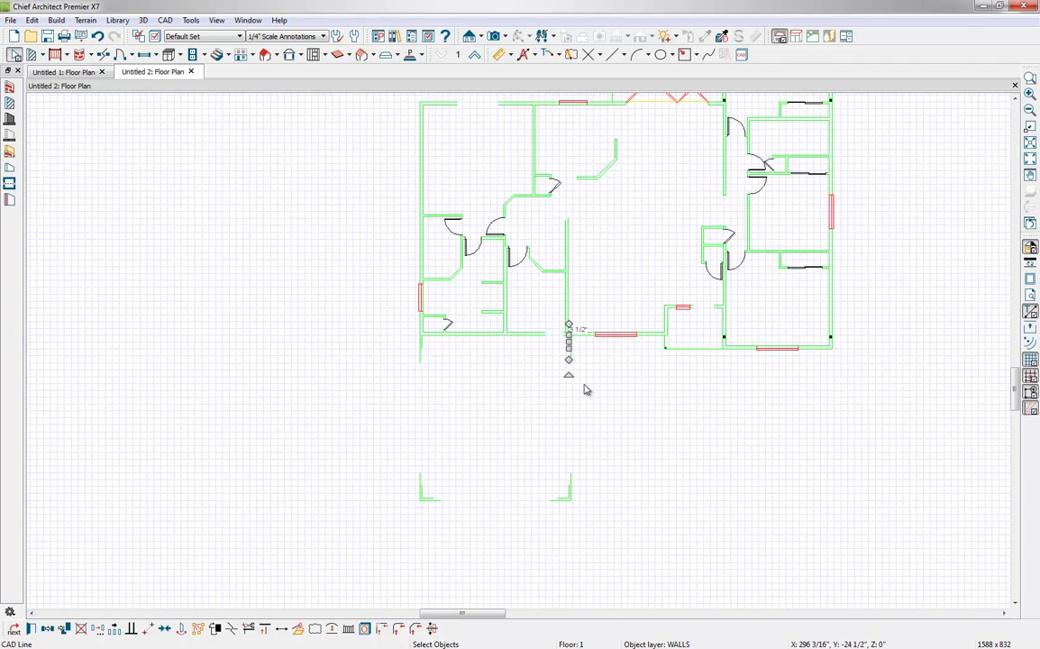
scroll(584, 389, down, 1)
middle_drag(647, 432, 541, 473)
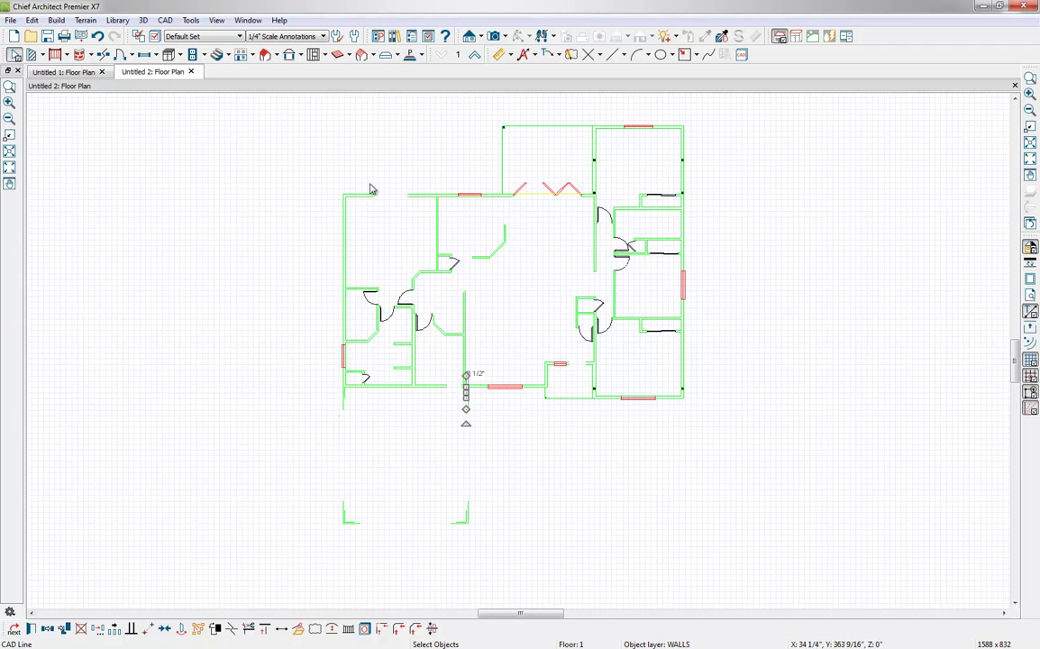
Set the general wall defaults so that walls resize about their Outer Surface.
click(355, 37)
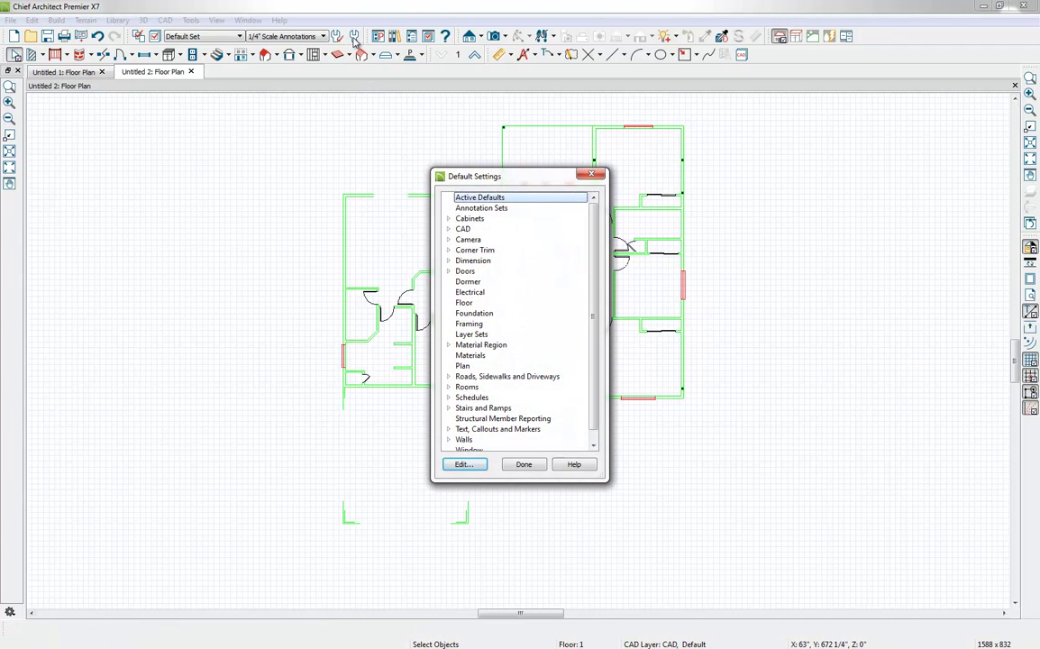
scroll(474, 309, down, 1)
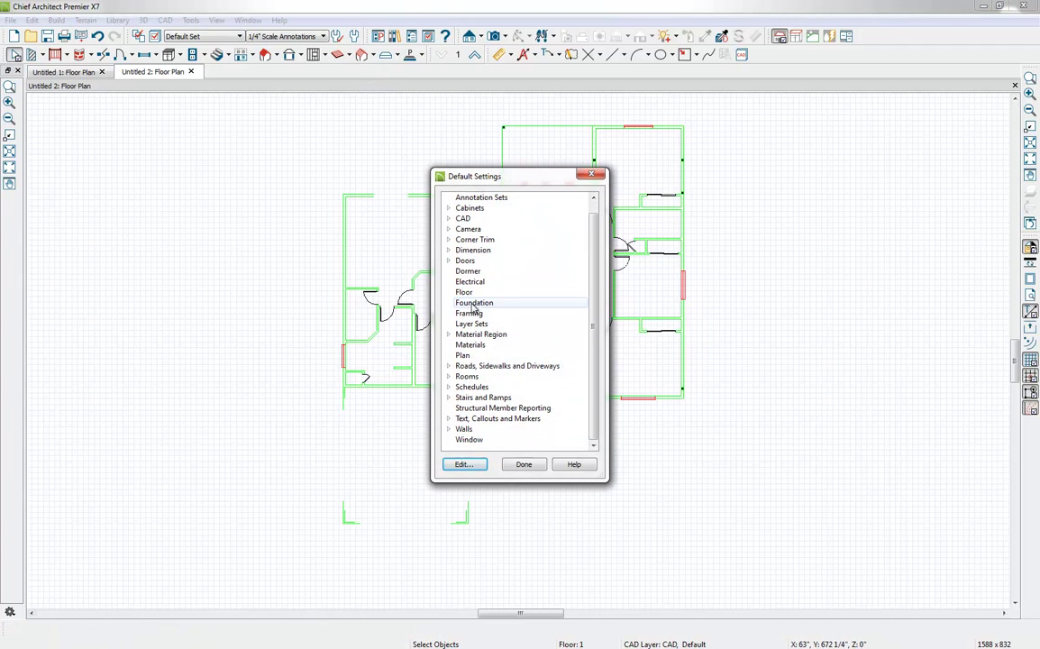
click(448, 429)
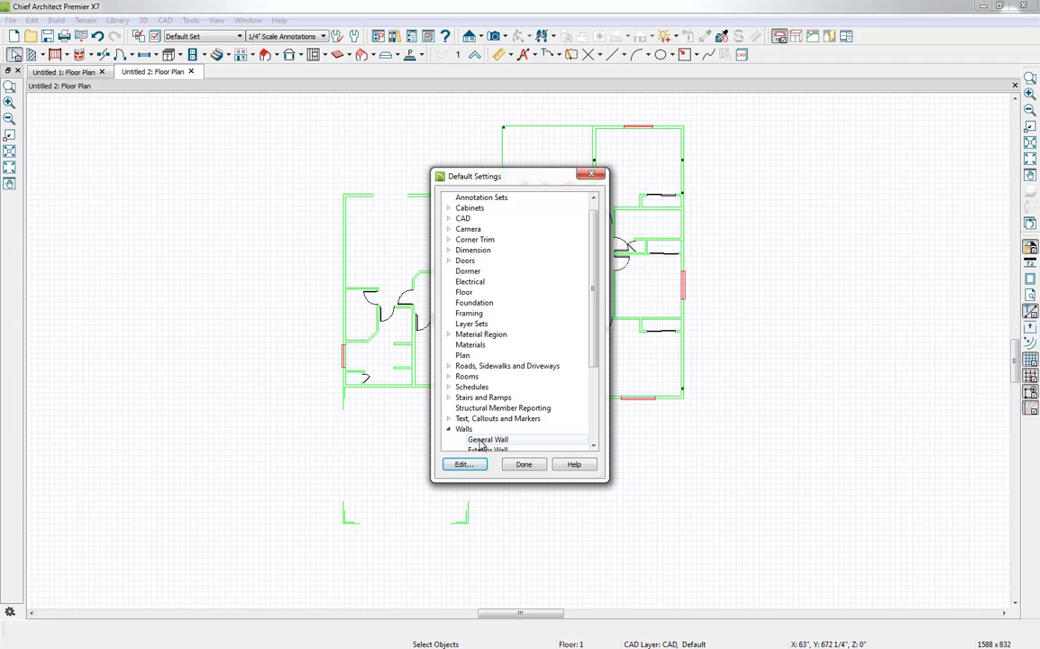
double_click(486, 441)
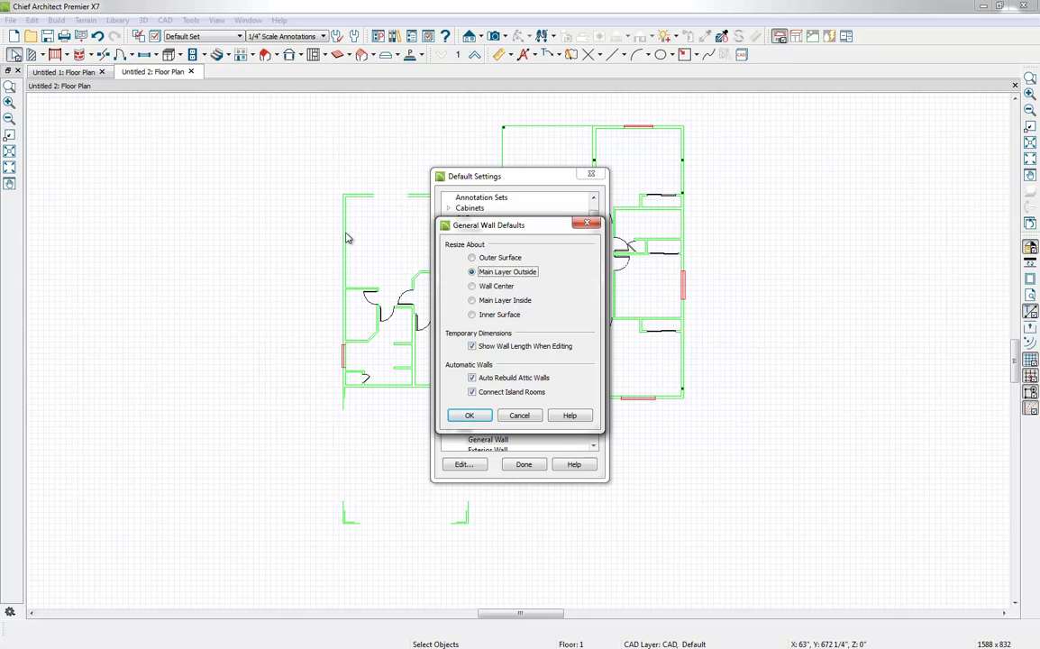
click(473, 259)
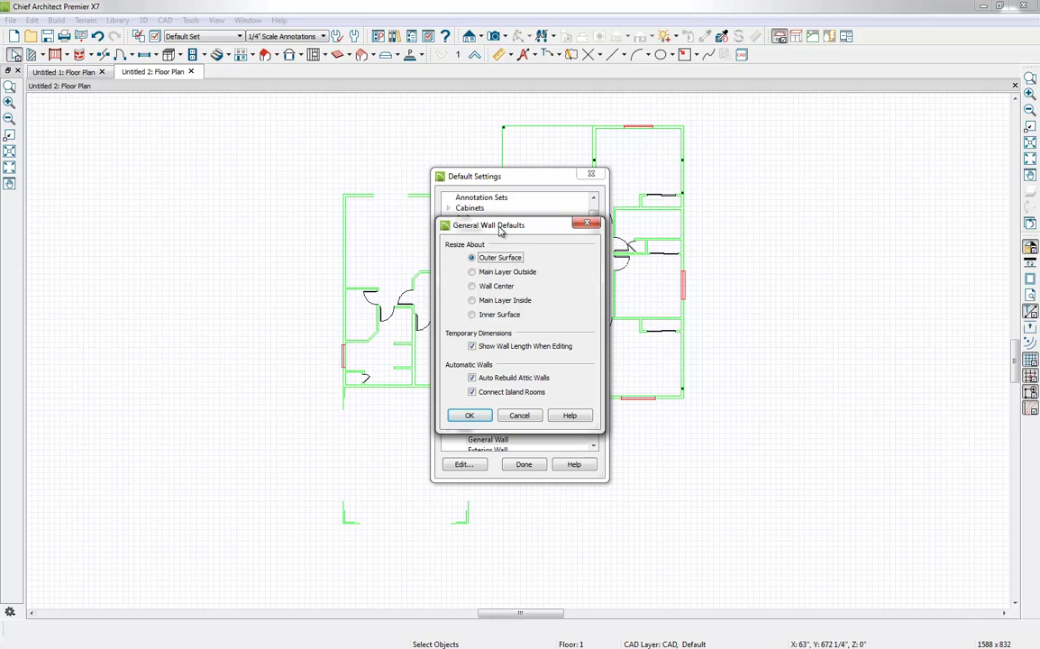
click(466, 417)
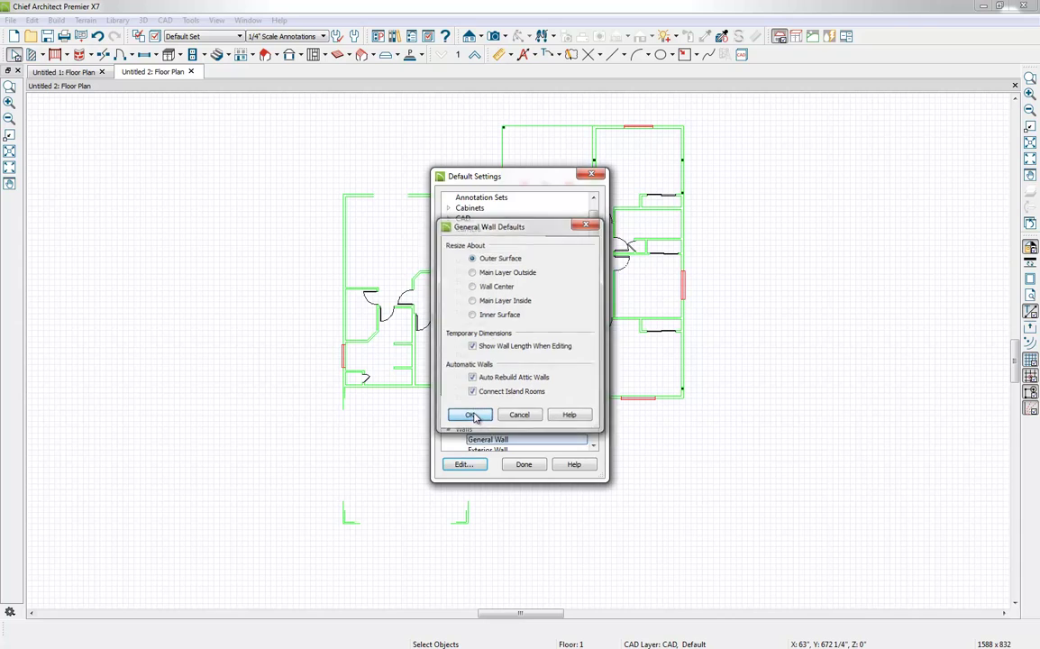
click(525, 466)
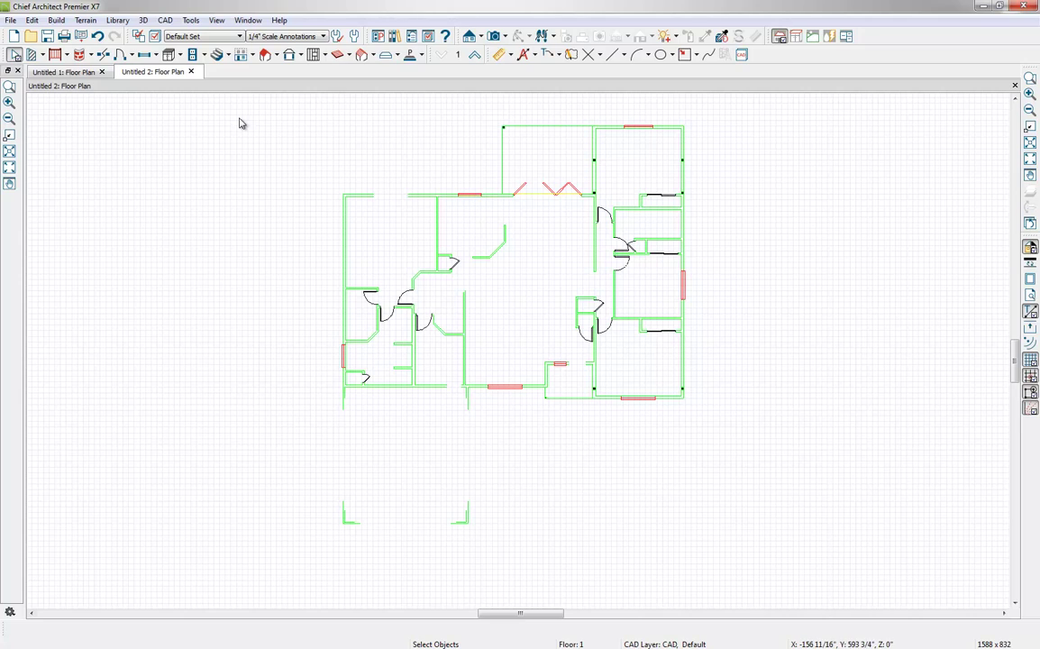
Set the default window type to Right Sliding with a width of 48".
double_click(144, 56)
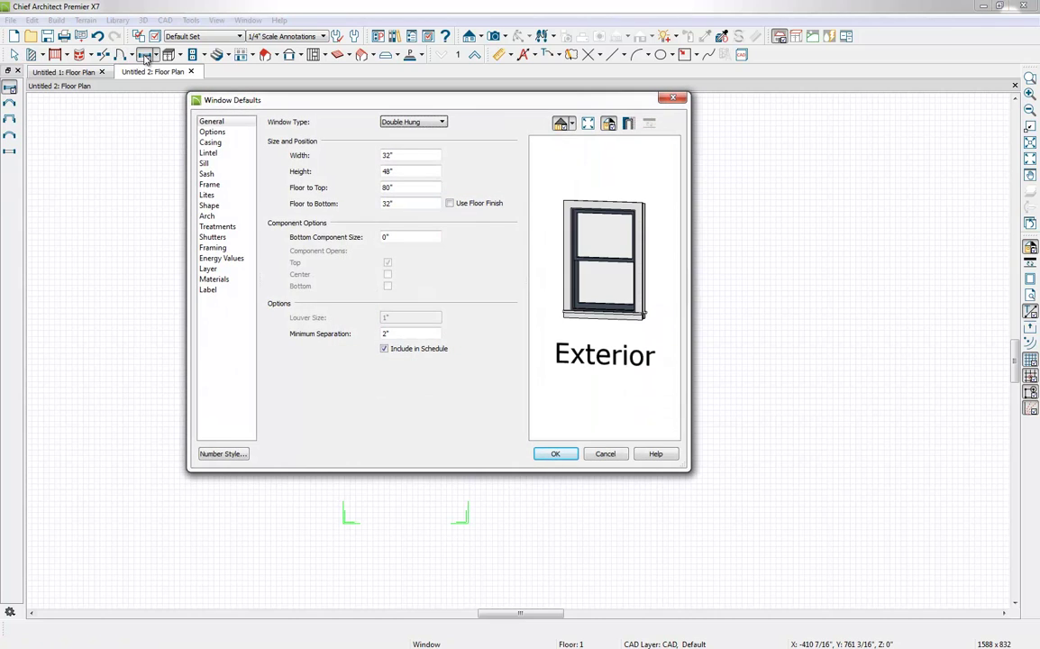
click(413, 122)
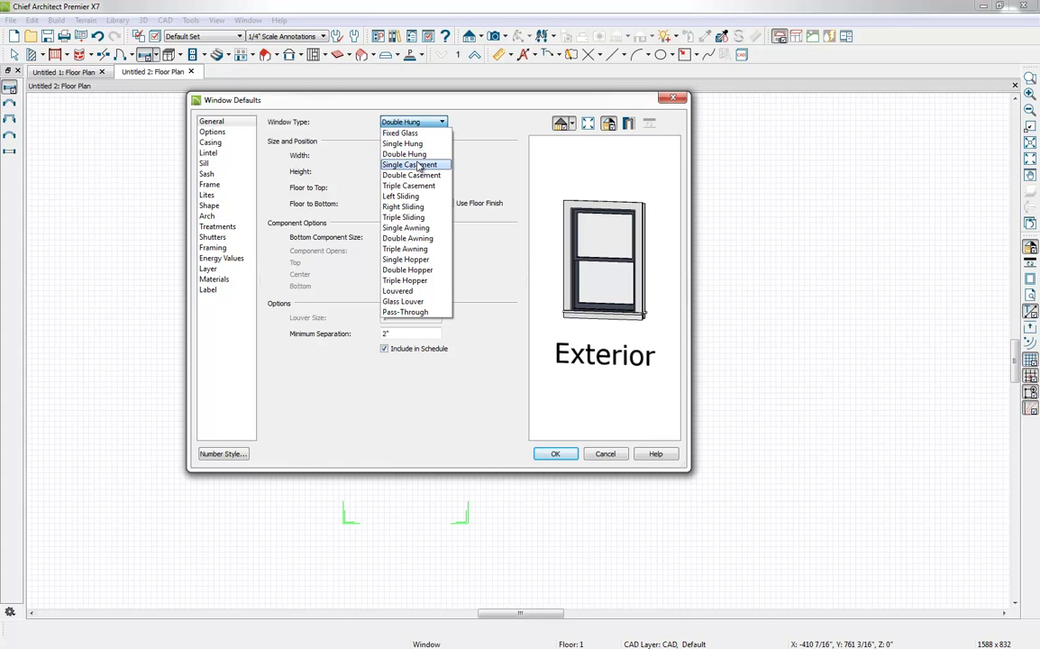
click(402, 206)
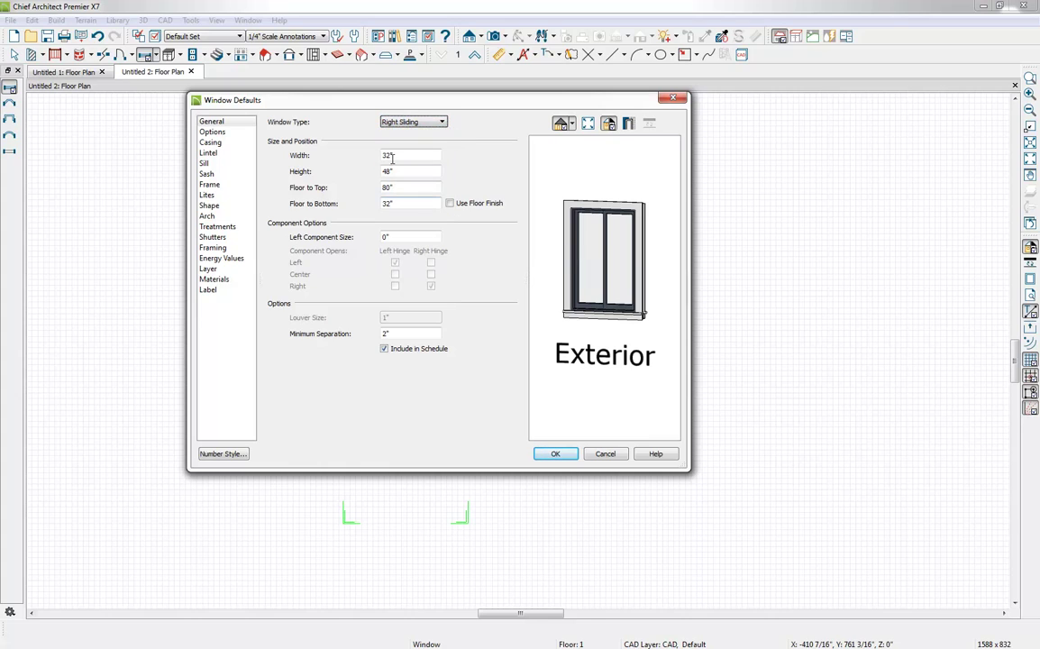
drag(402, 156, 376, 156)
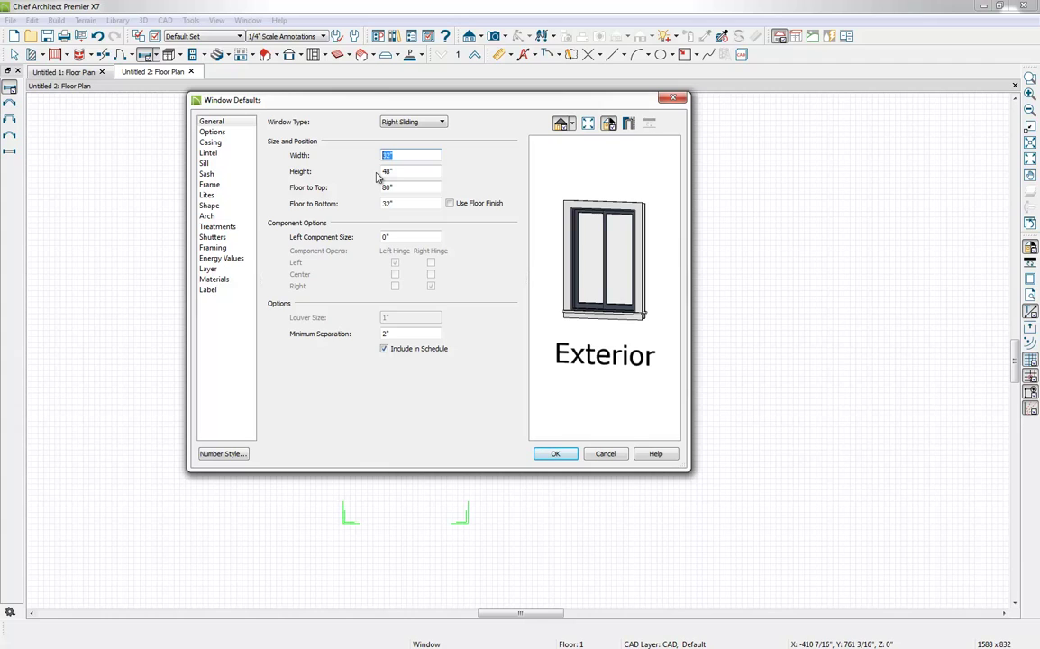
text(48)
click(555, 453)
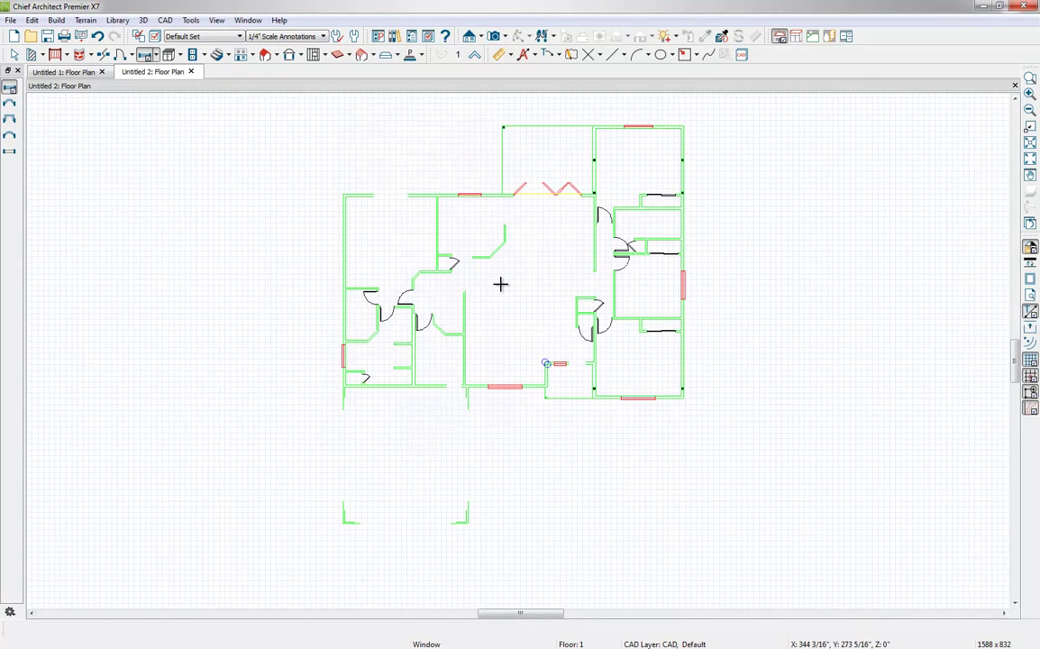
click(147, 55)
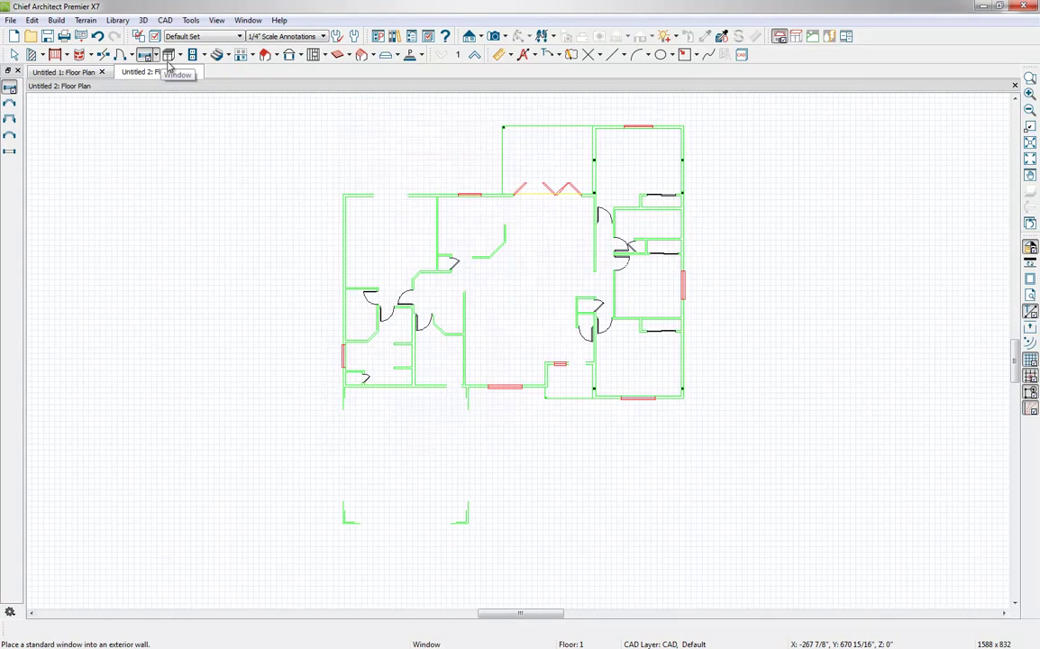
click(681, 270)
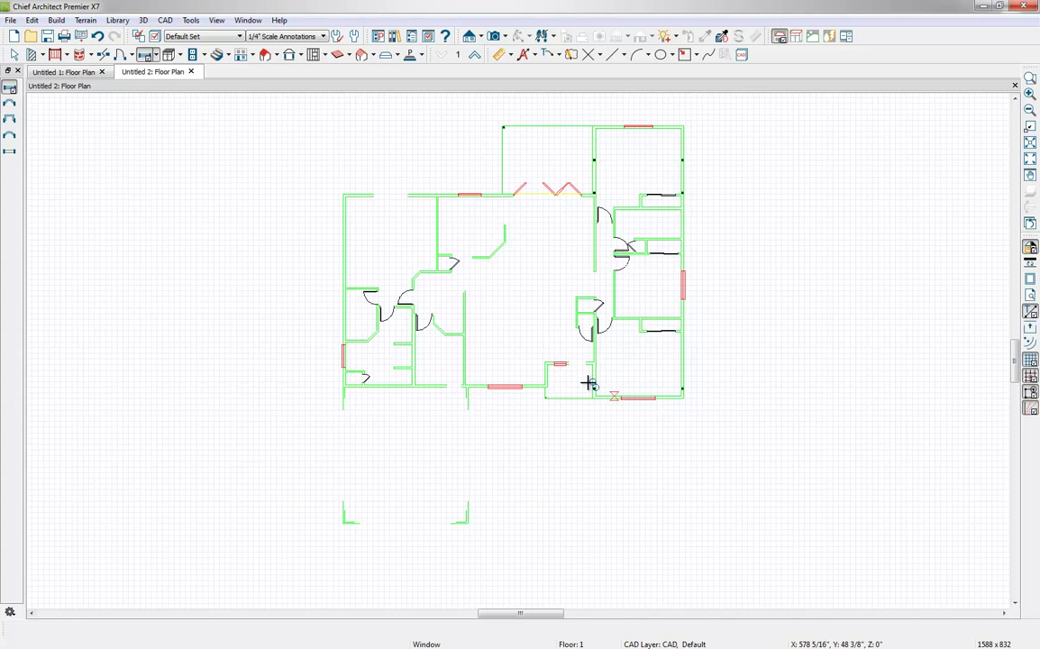
Start the CAD to Walls conversion and set its wall layer to WALLS.
click(165, 21)
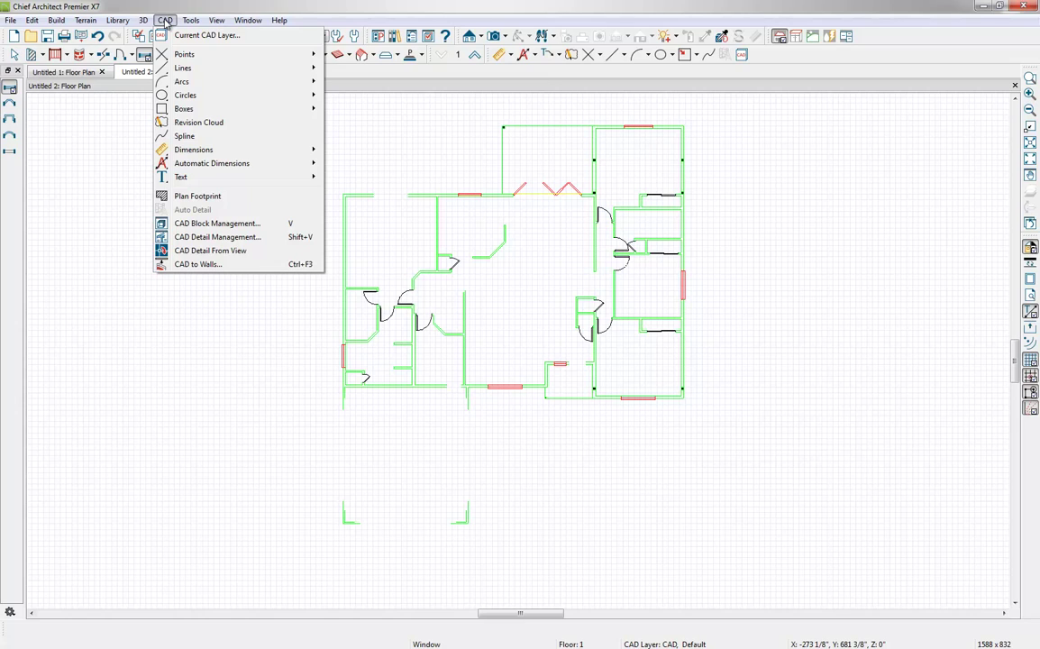
click(196, 267)
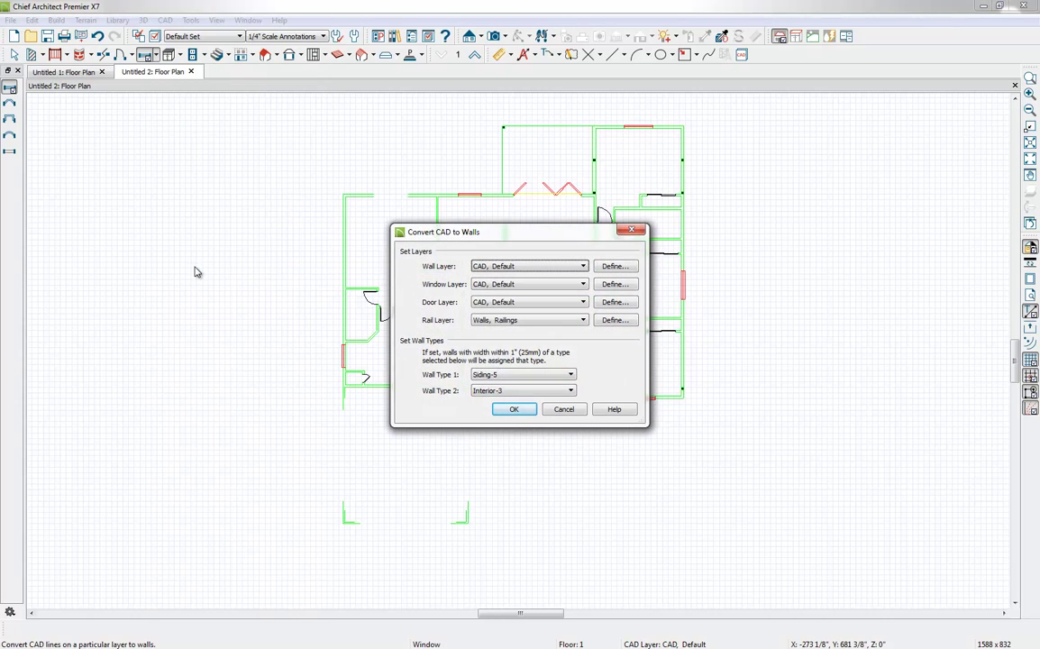
drag(535, 237, 541, 218)
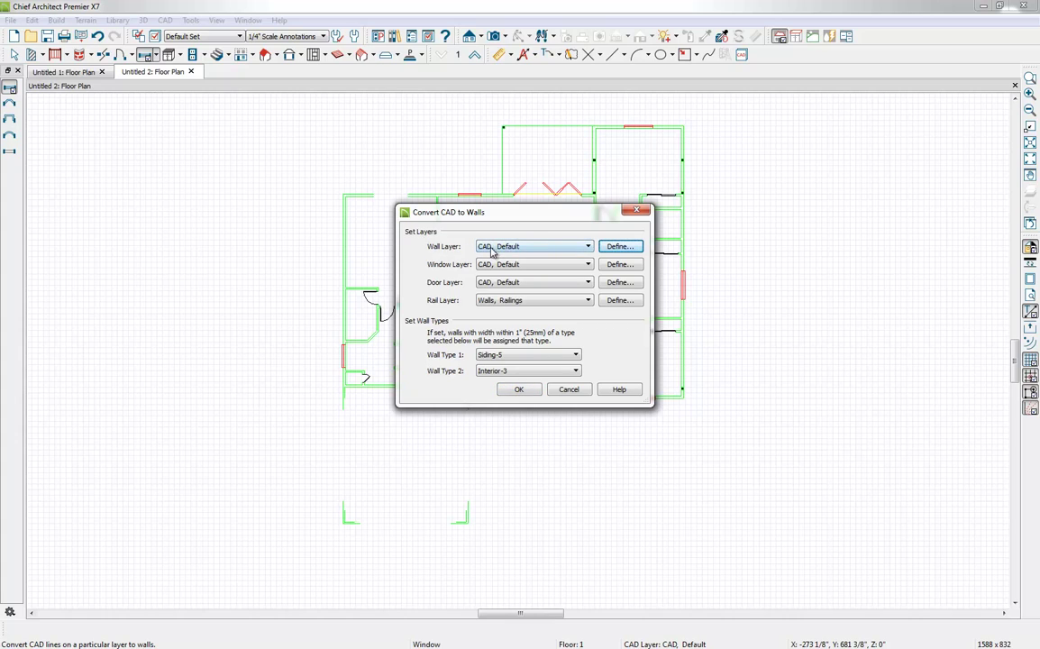
click(547, 253)
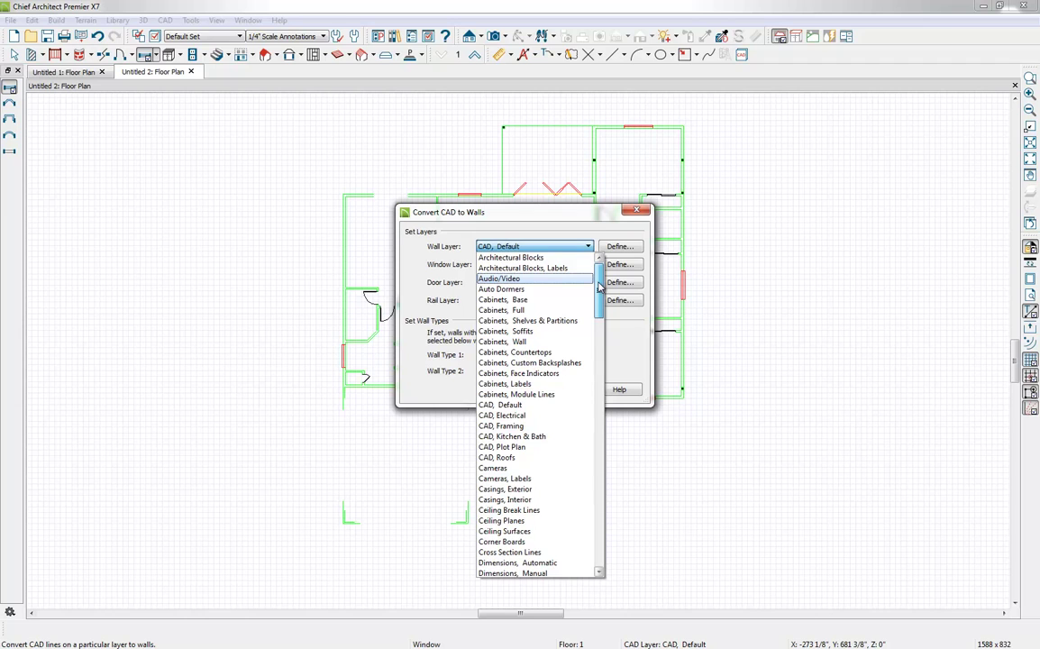
drag(599, 286, 596, 528)
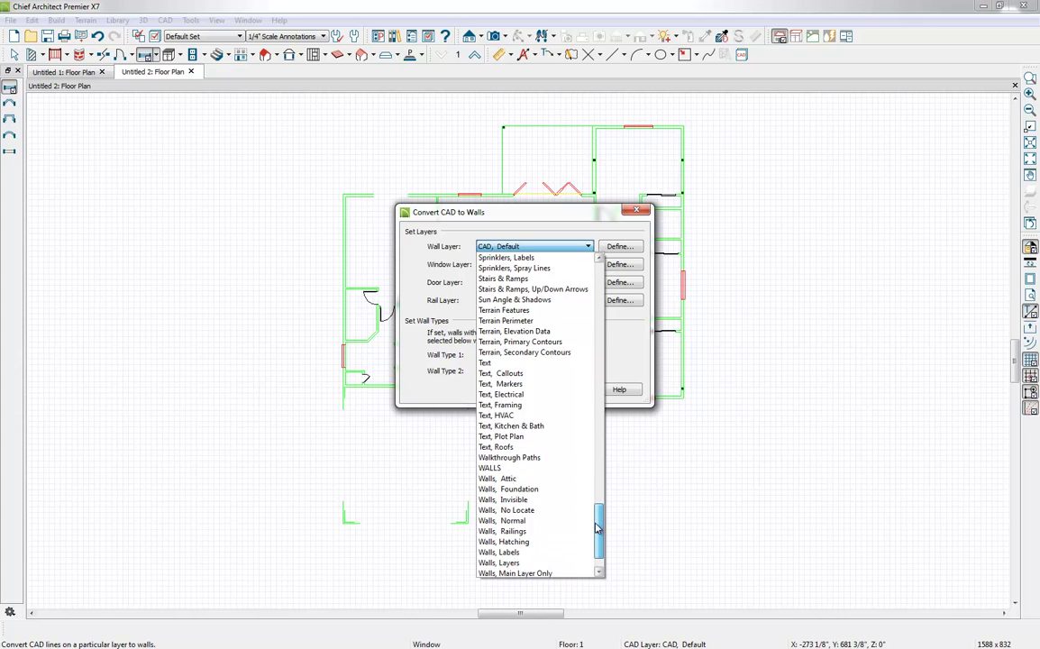
click(494, 470)
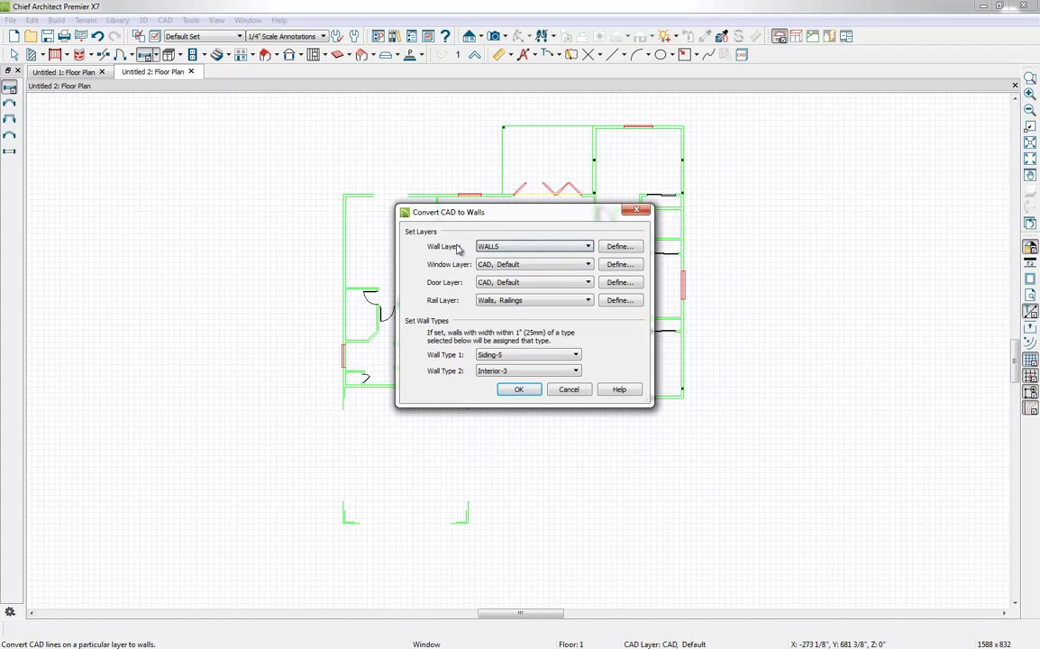
Set both the window layer and the door layer for the wall conversion to DOORS-WINDOWS.
click(587, 264)
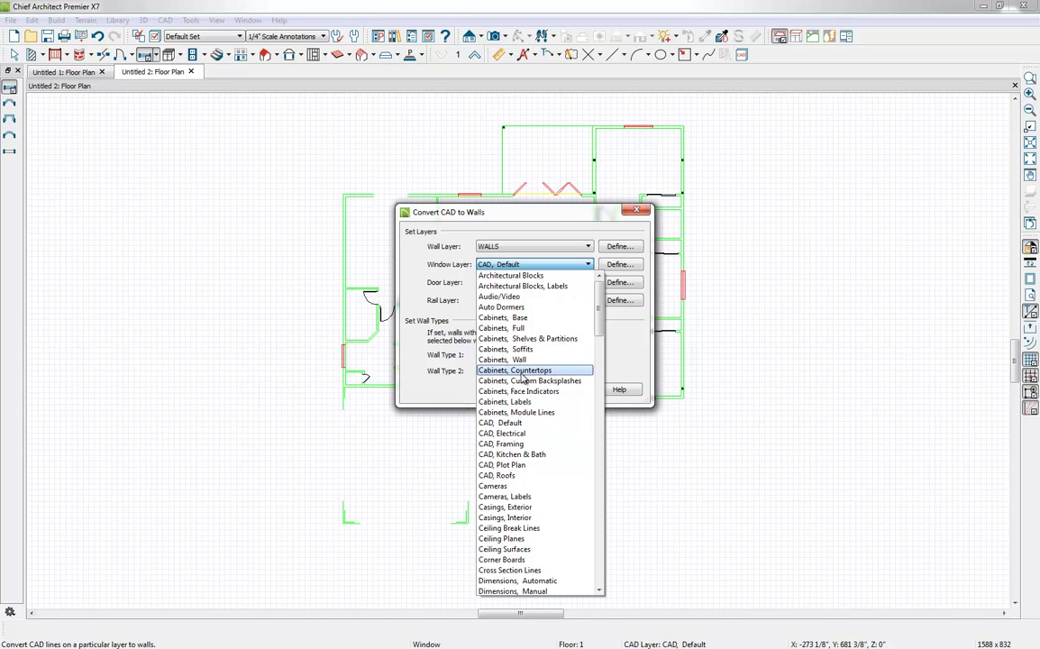
scroll(523, 377, down, 8)
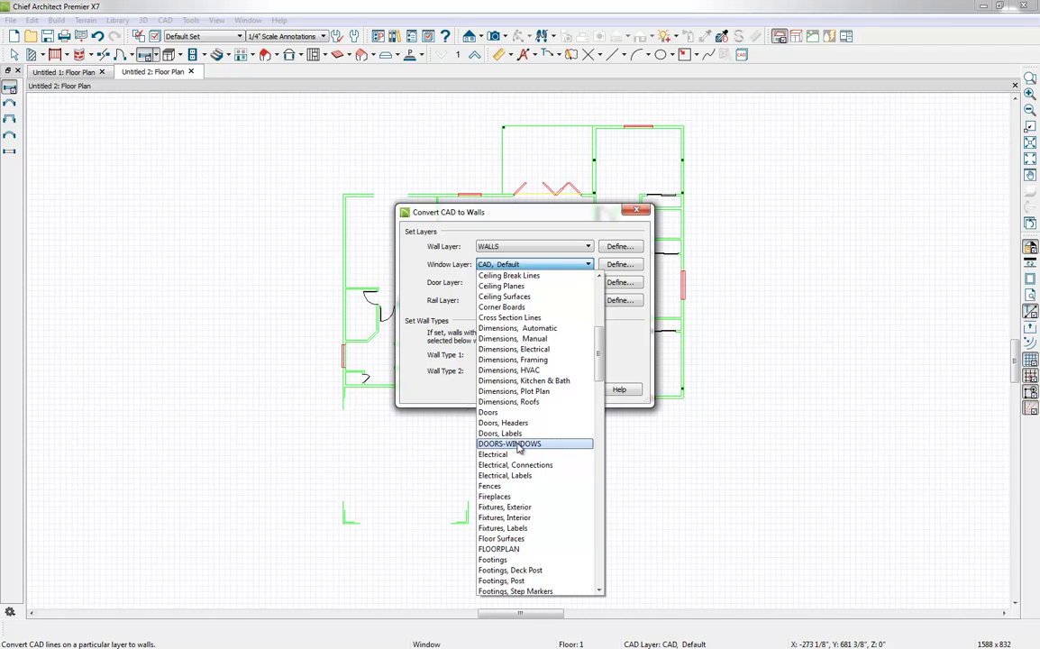
click(519, 443)
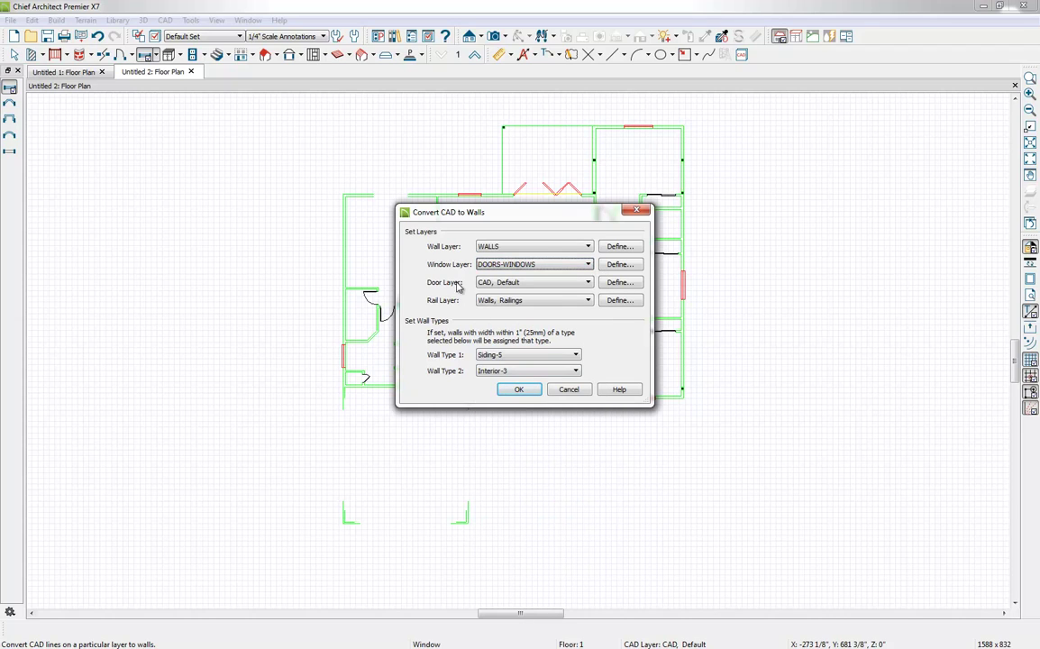
click(588, 282)
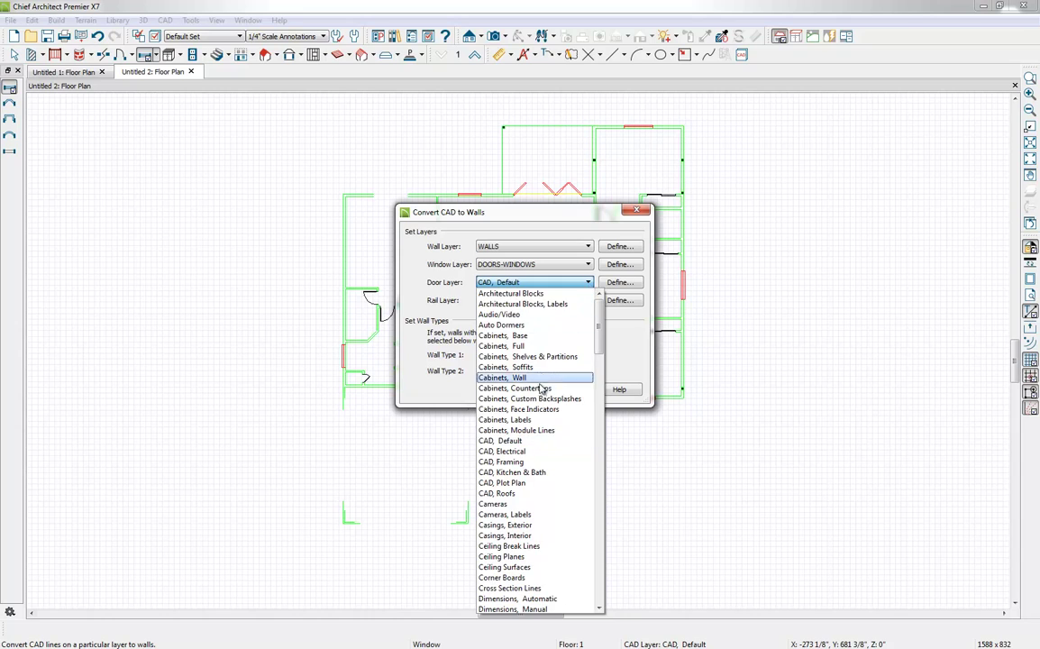
scroll(541, 383, down, 5)
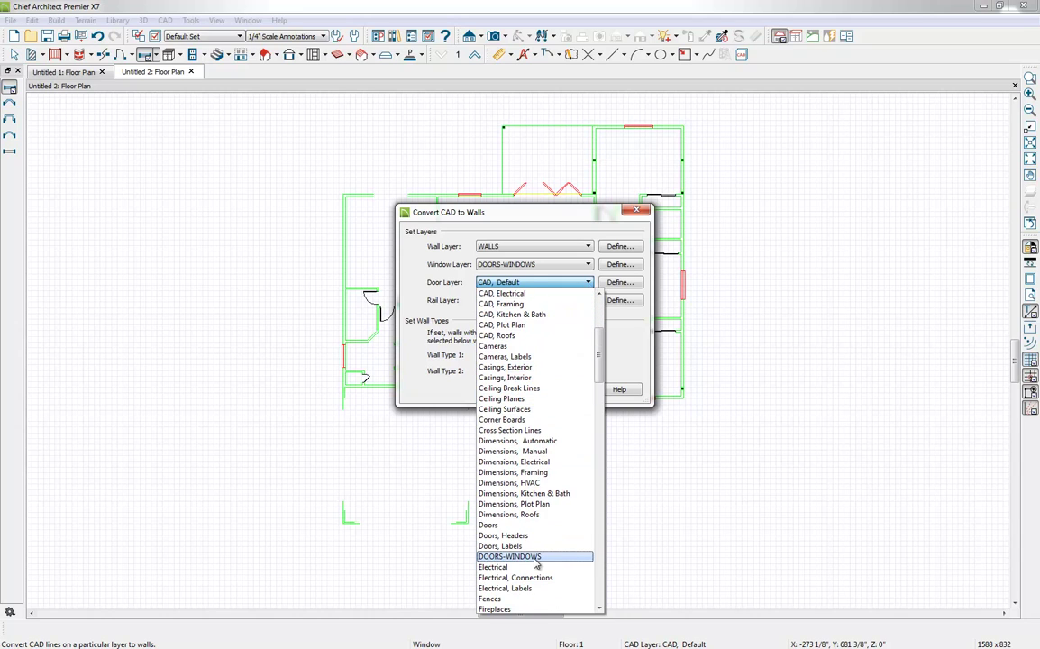
click(536, 558)
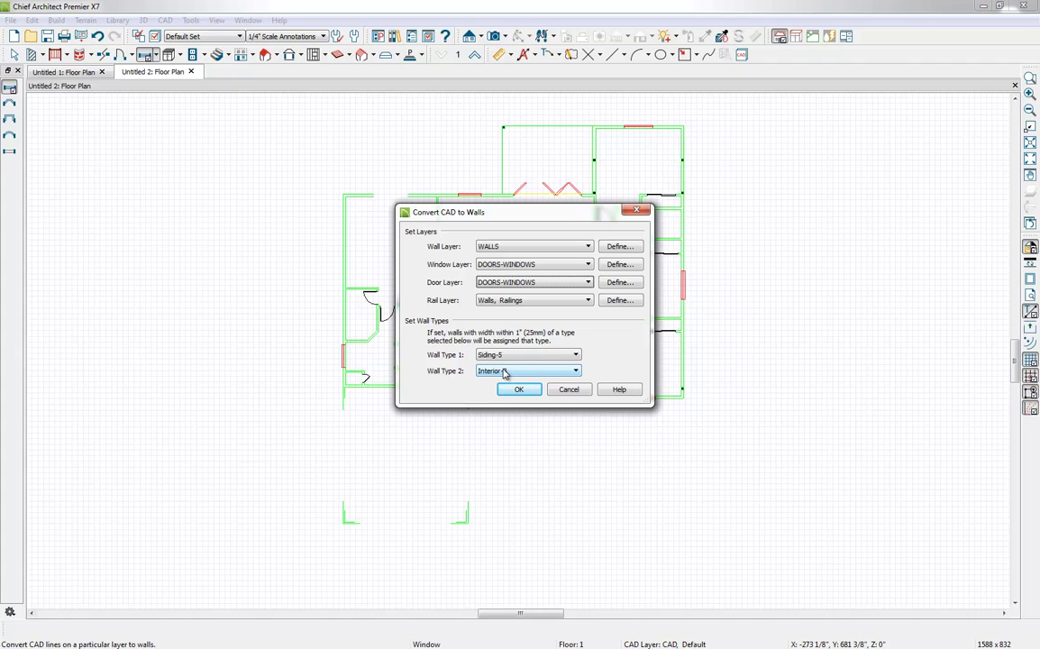
Keep Siding-5 as Wall Type 1 and Interior-3 as Wall Type 2, and convert the CAD lines to walls.
click(576, 356)
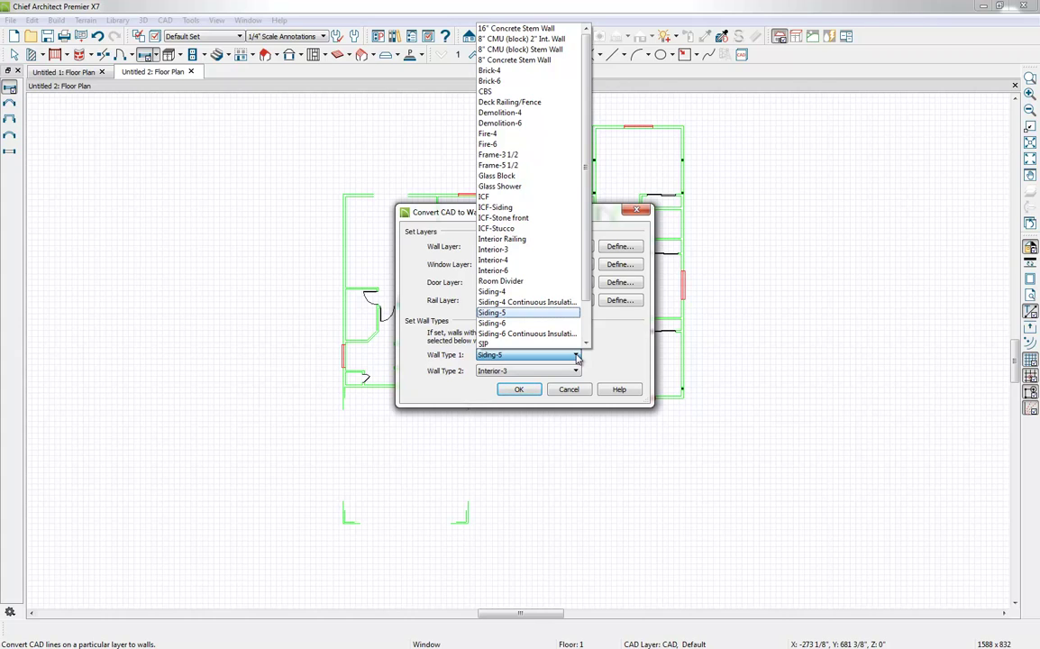
click(577, 358)
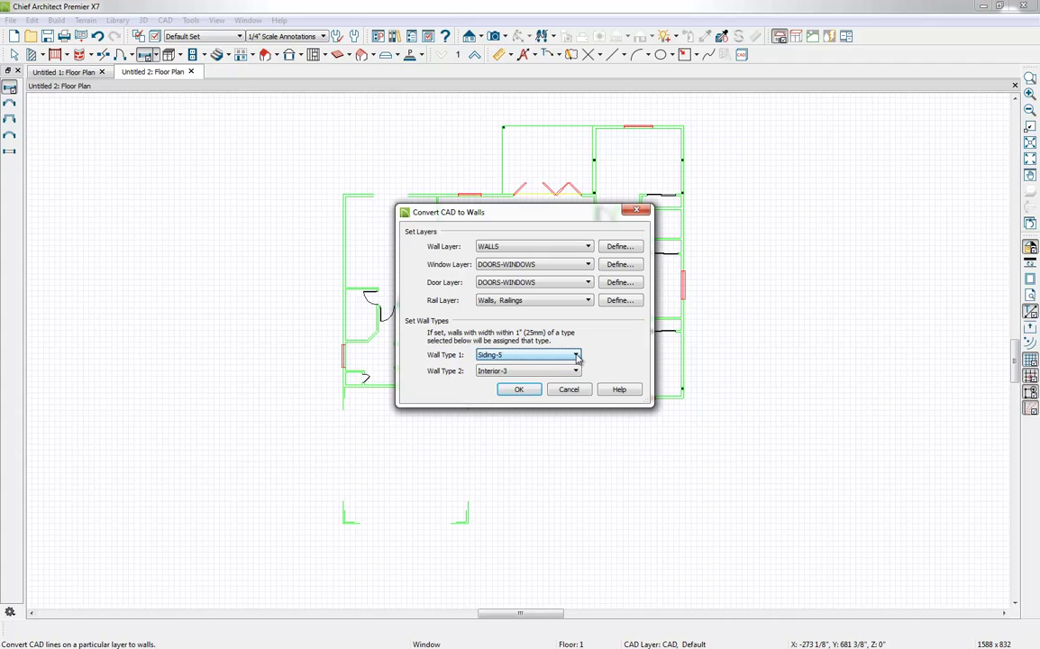
click(517, 390)
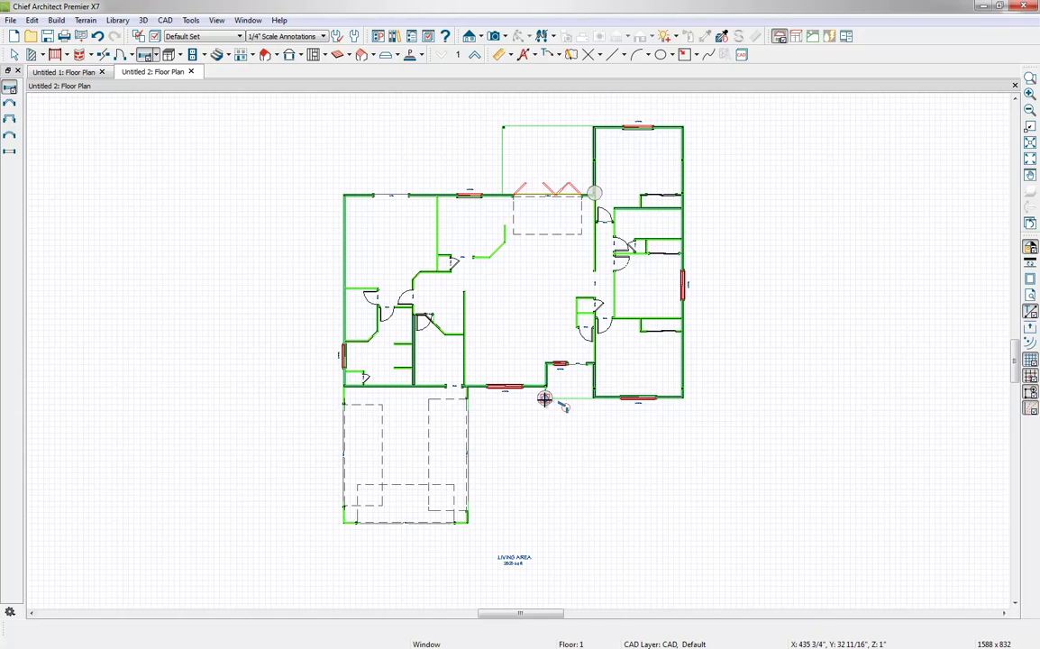
Delete the round post objects at the outer-left corner of the front porch.
key(space)
scroll(545, 399, up, 5)
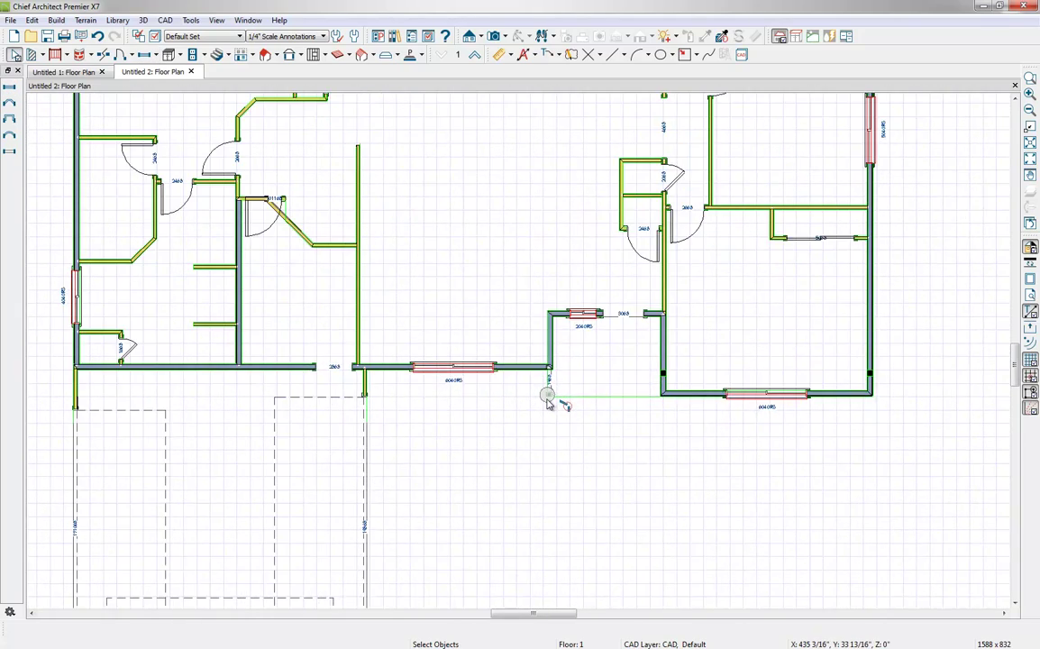
scroll(547, 403, up, 2)
scroll(547, 403, up, 2)
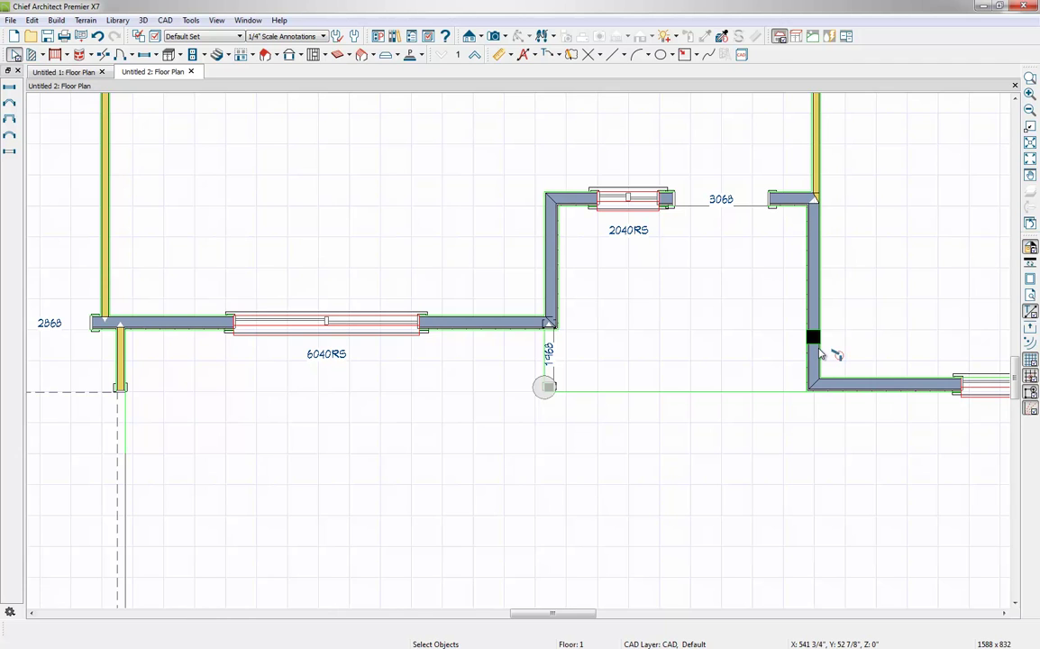
scroll(822, 355, down, 3)
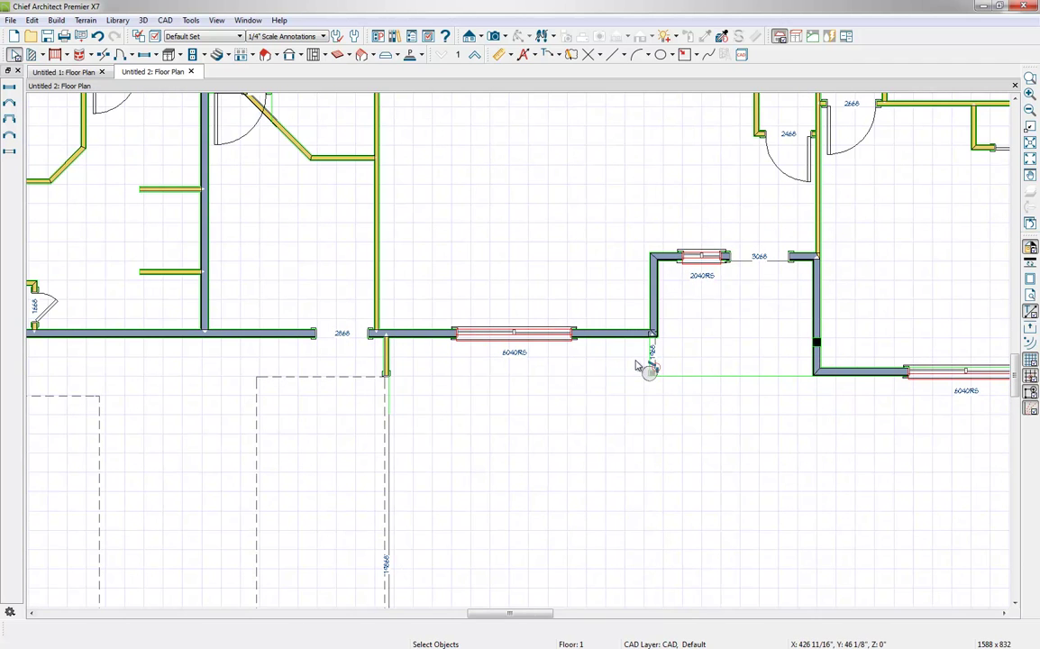
click(666, 387)
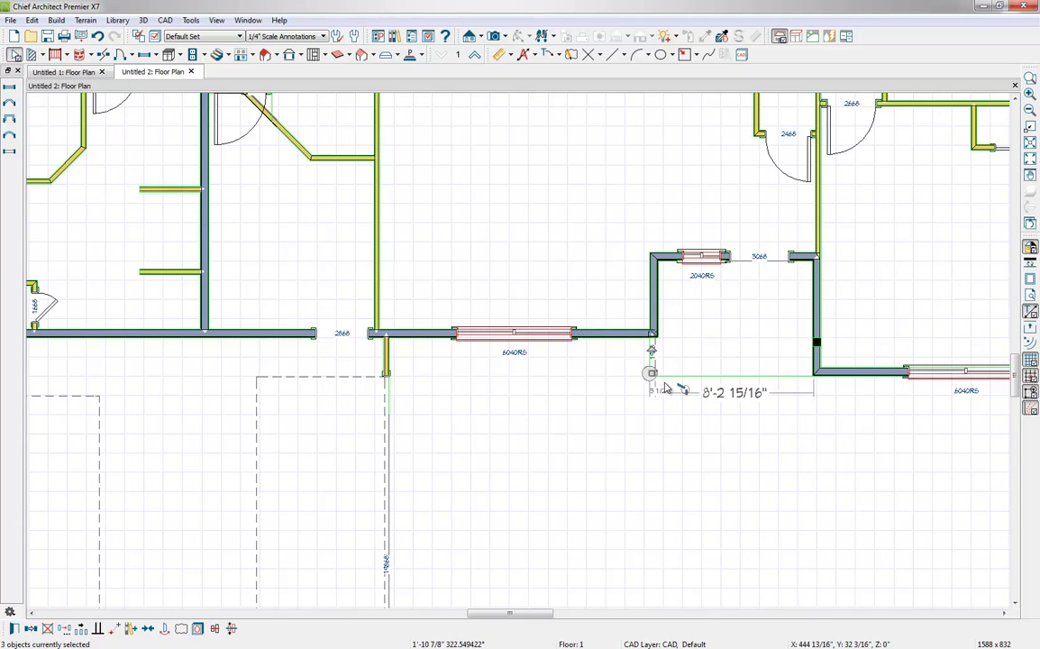
key(Escape)
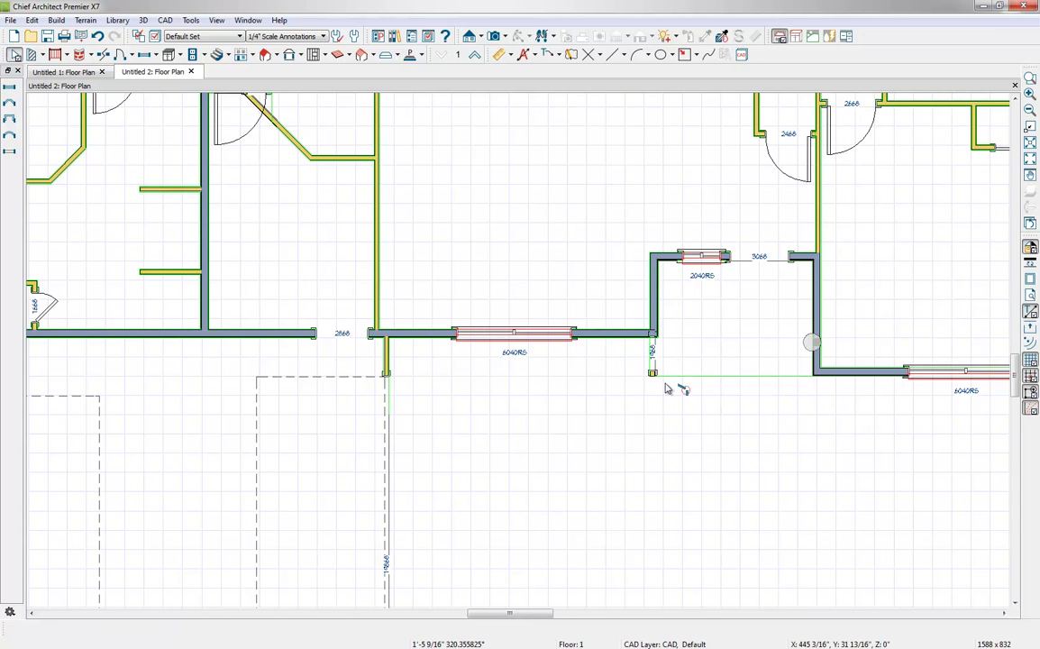
Delete the short wall with the 1968 opening left of the front porch and the post on the porch's right wall.
click(654, 366)
key(Delete)
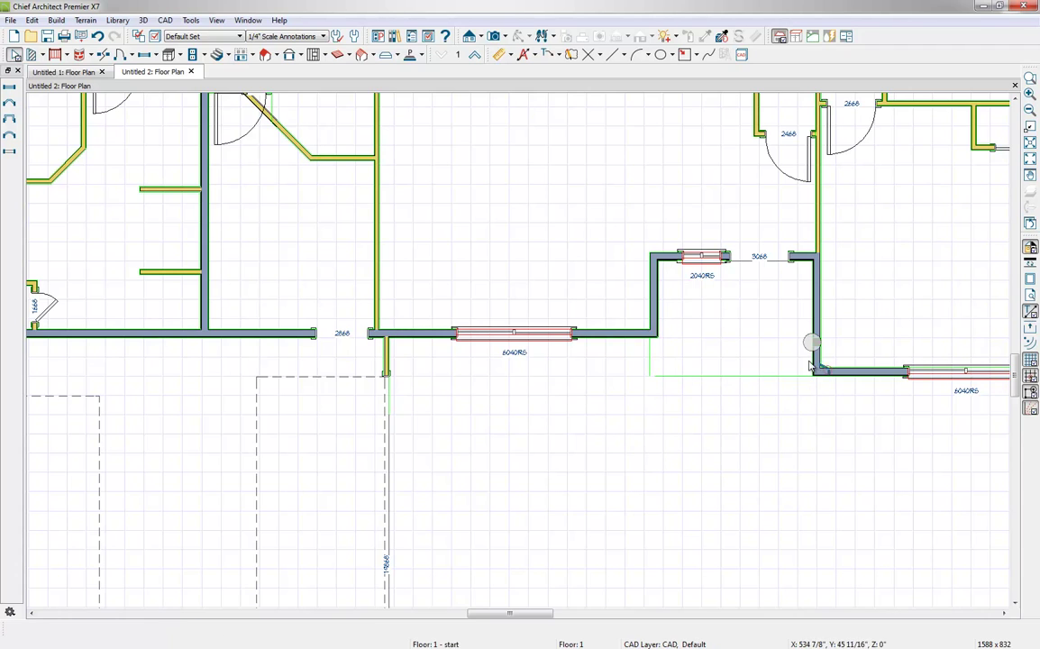
drag(811, 343, 835, 358)
key(Escape)
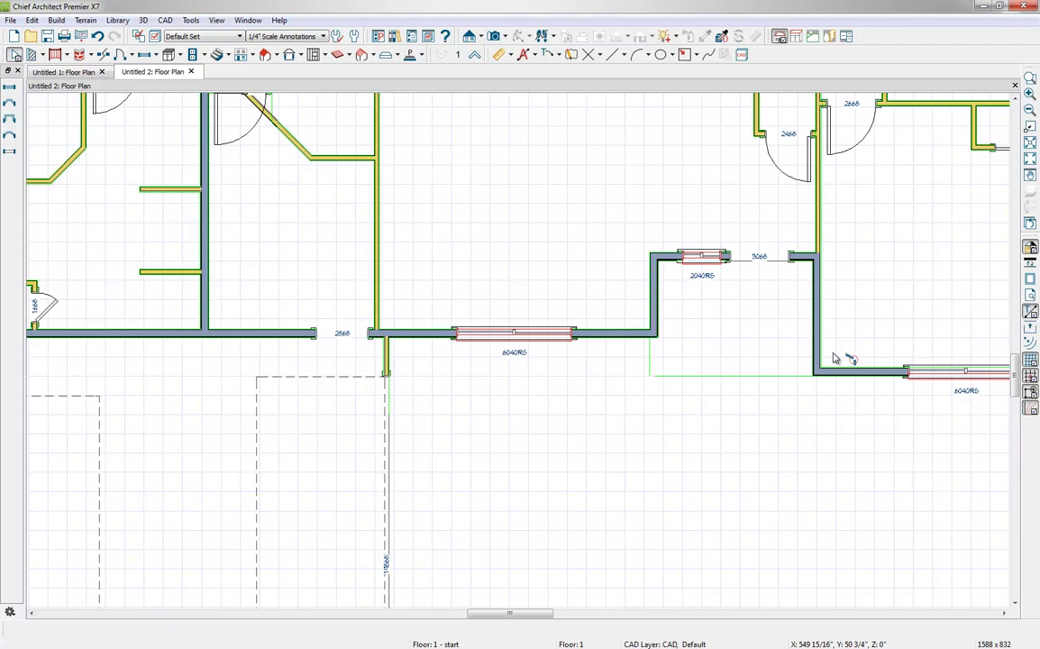
Delete the remaining posts along the right wing's exterior walls and at the rear patio's outer corner.
scroll(835, 358, down, 3)
middle_drag(870, 326, 726, 325)
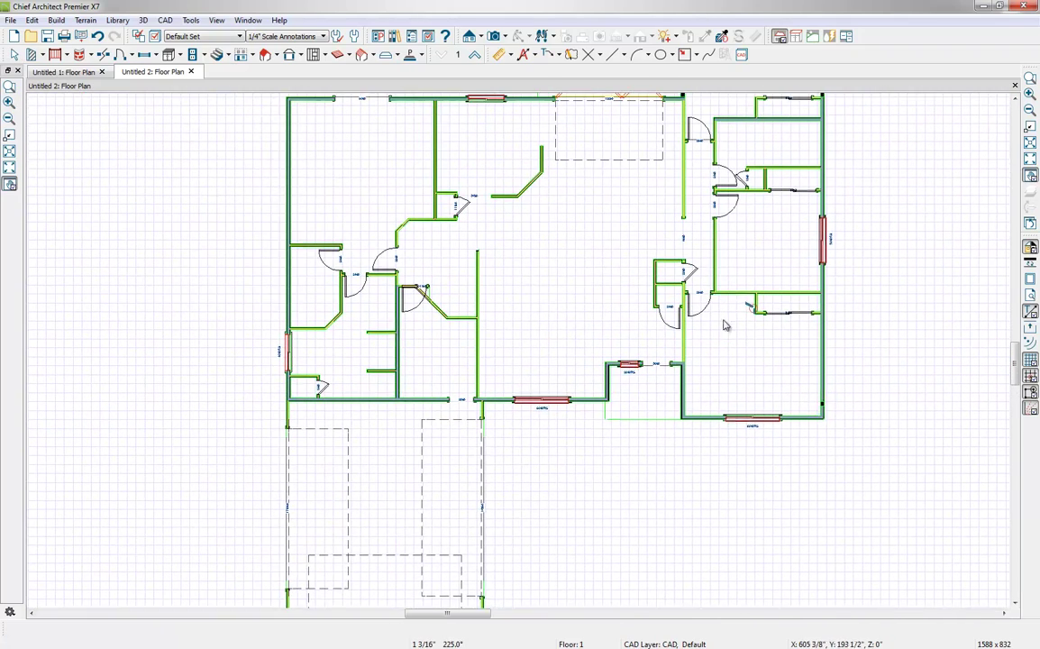
drag(801, 389, 831, 419)
middle_drag(747, 262, 730, 381)
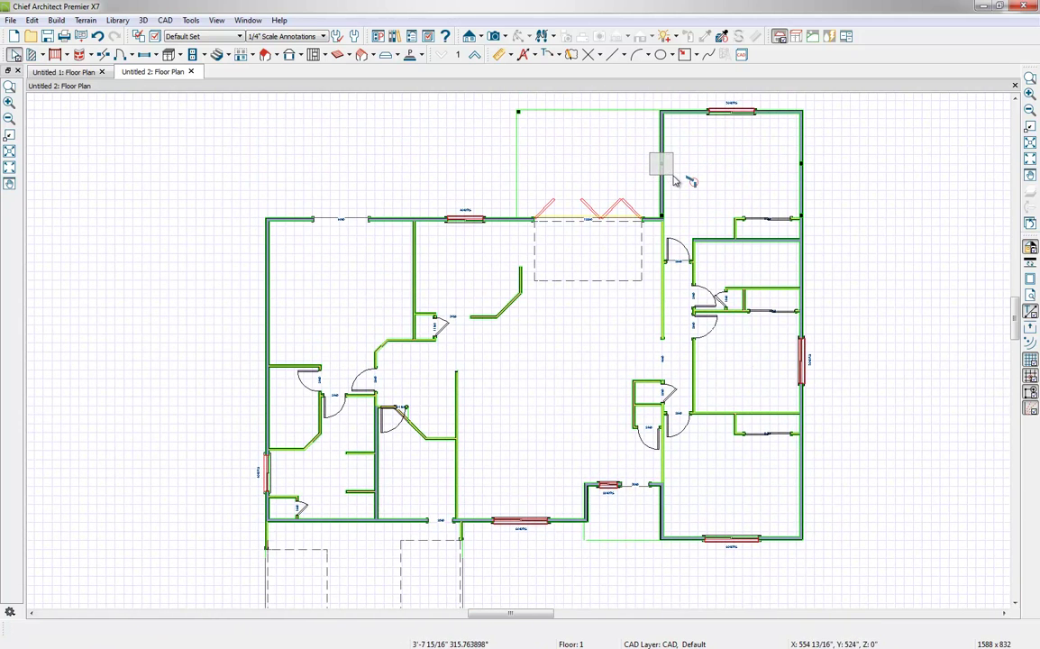
drag(673, 174, 673, 167)
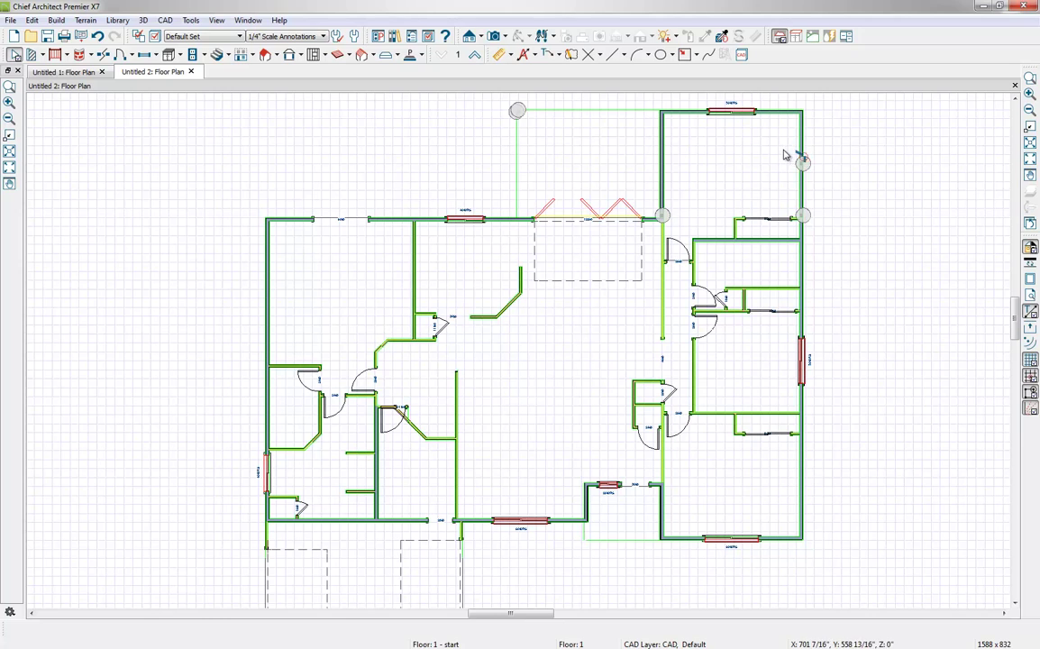
drag(790, 147, 817, 181)
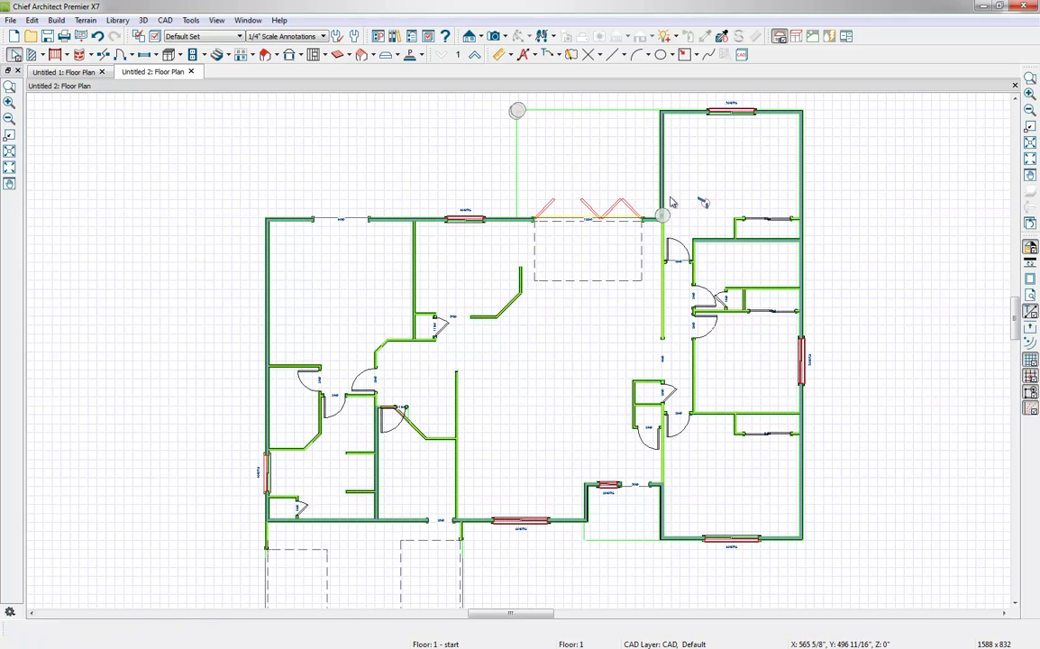
drag(591, 184, 617, 202)
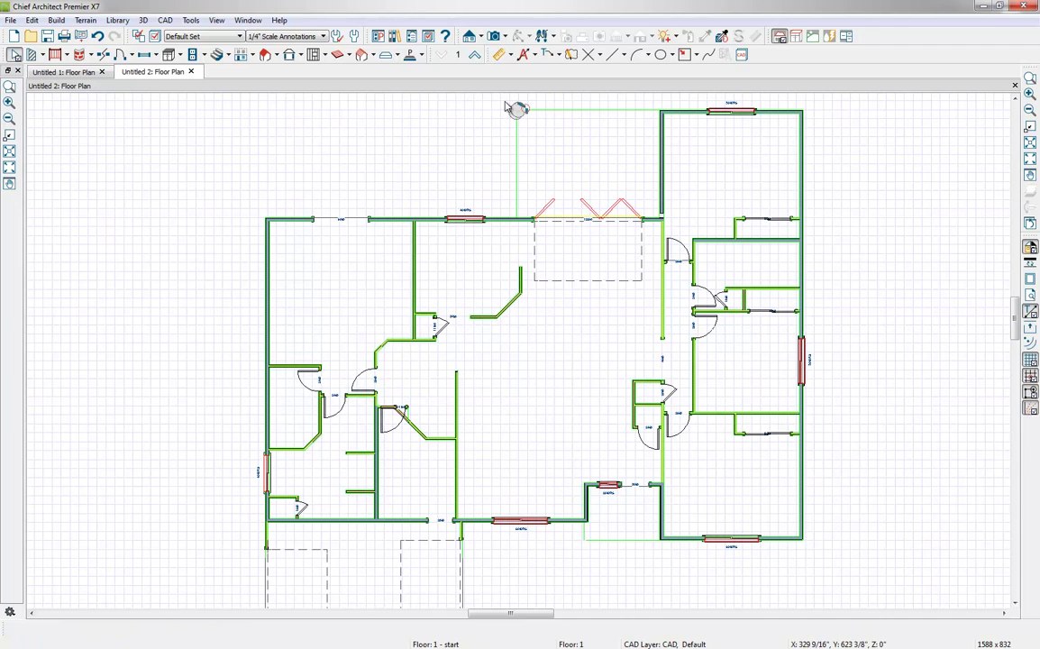
drag(514, 108, 537, 136)
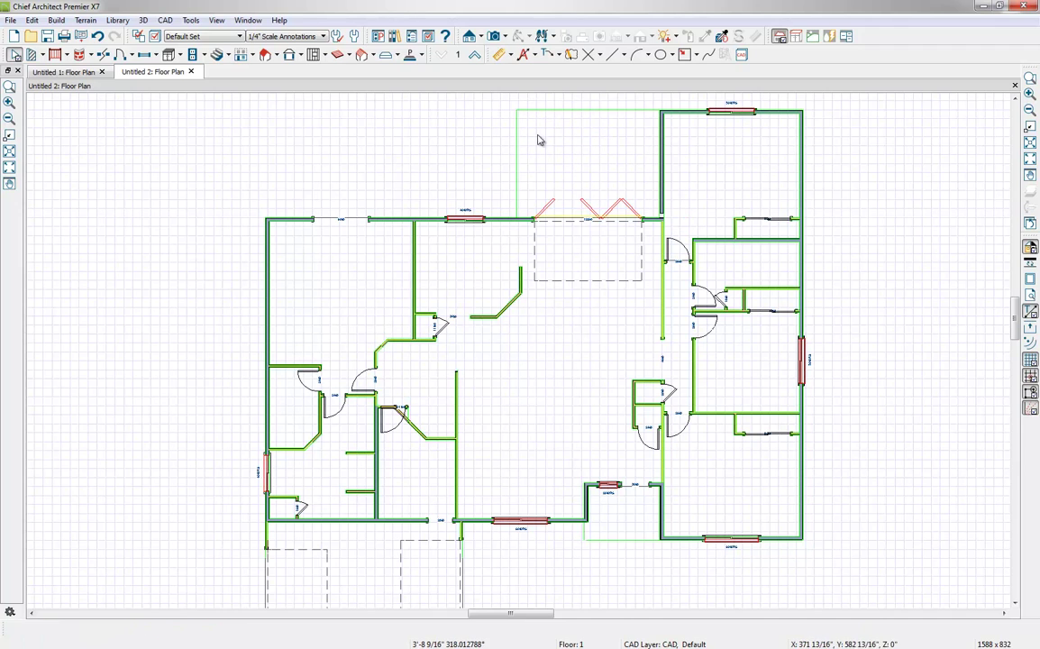
Extend the upper-right room's left exterior wall down to meet the rear exterior wall beside the 12068 opening.
scroll(658, 214, up, 5)
click(660, 214)
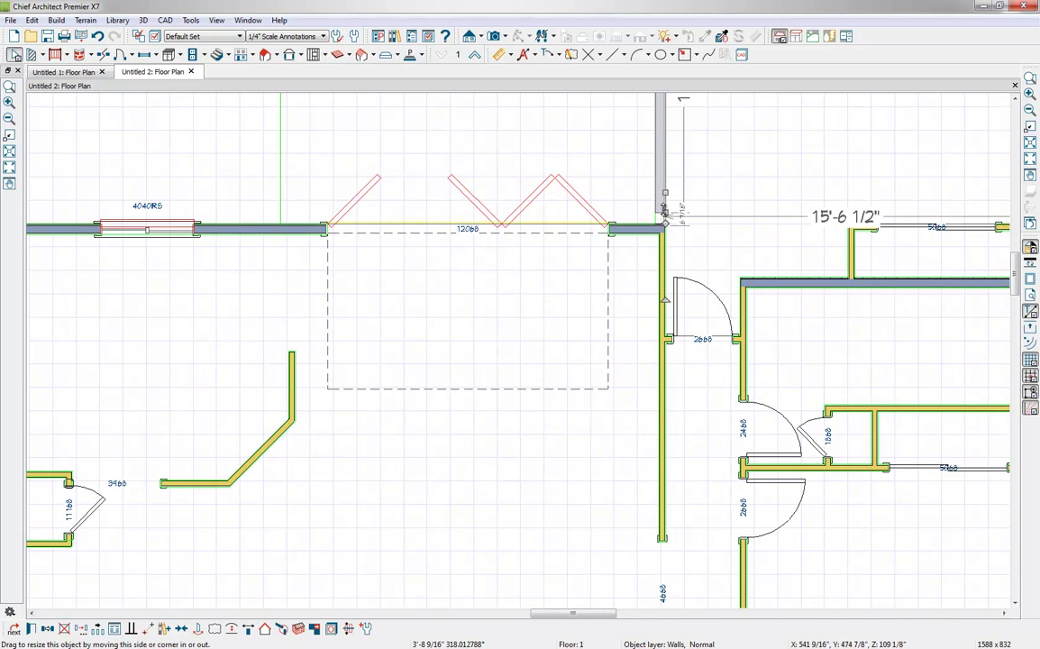
click(663, 217)
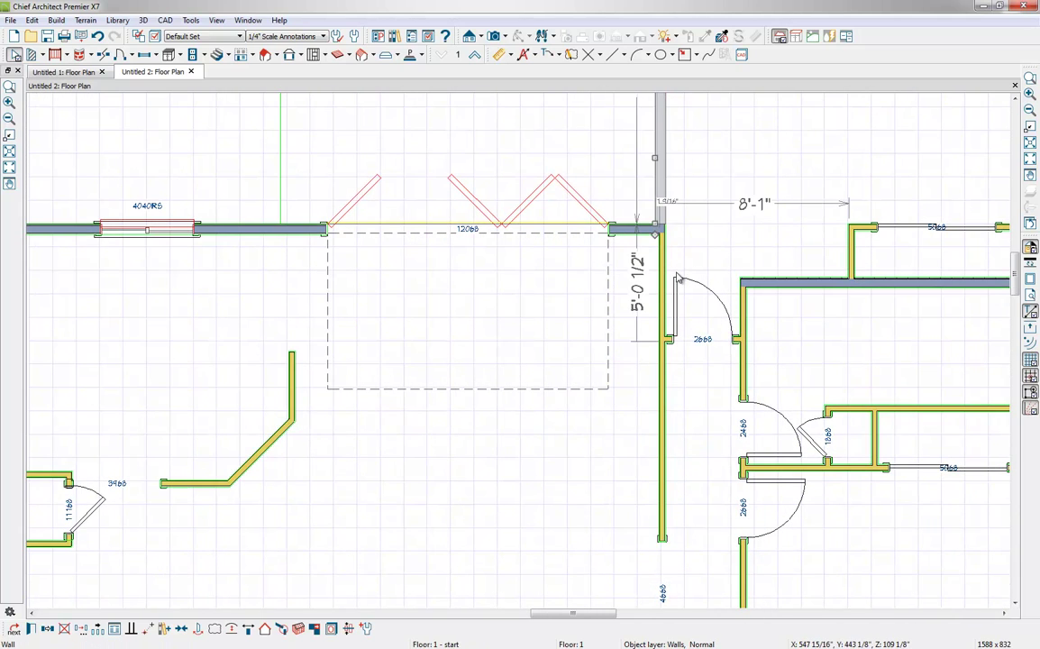
key(Escape)
Examine how the converted left exterior wall lines up with the imported CAD lines.
scroll(679, 280, down, 3)
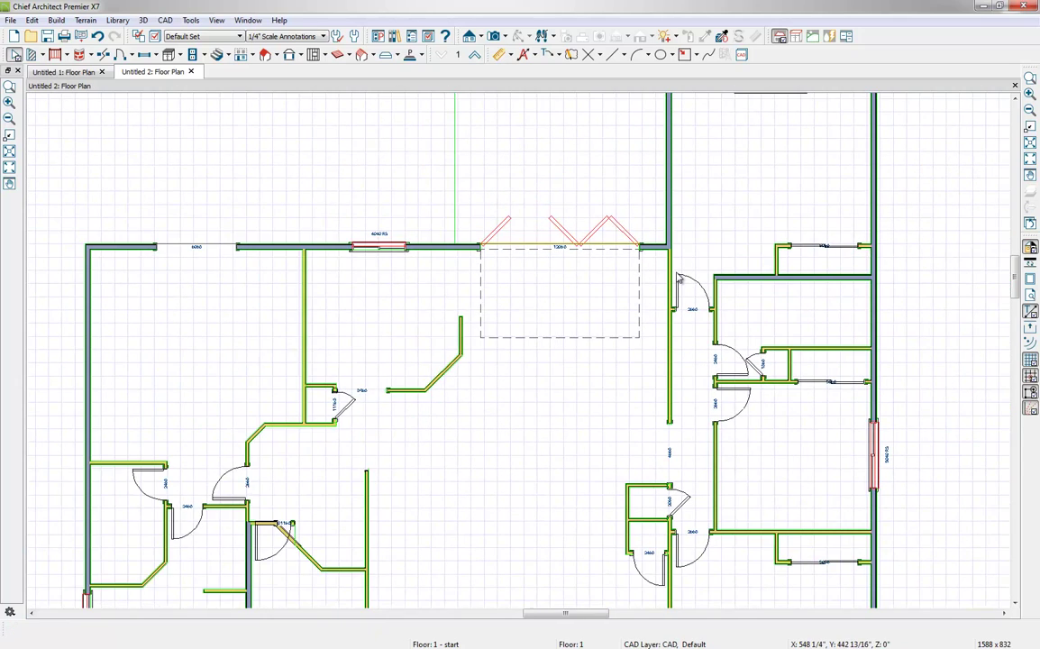
scroll(681, 279, down, 3)
scroll(701, 341, up, 1)
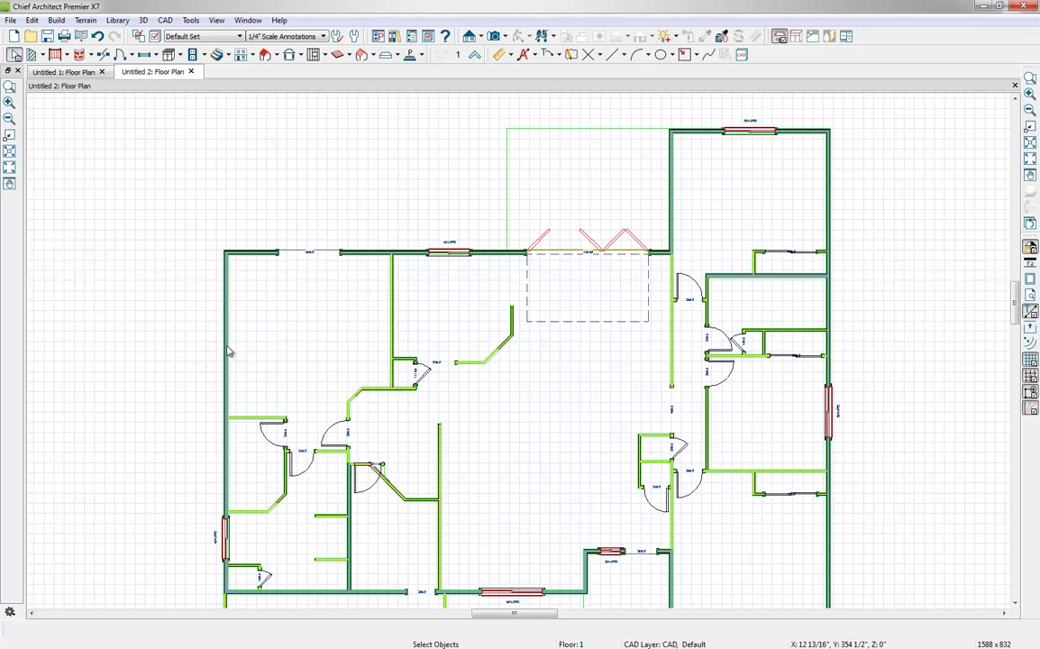
scroll(228, 352, up, 5)
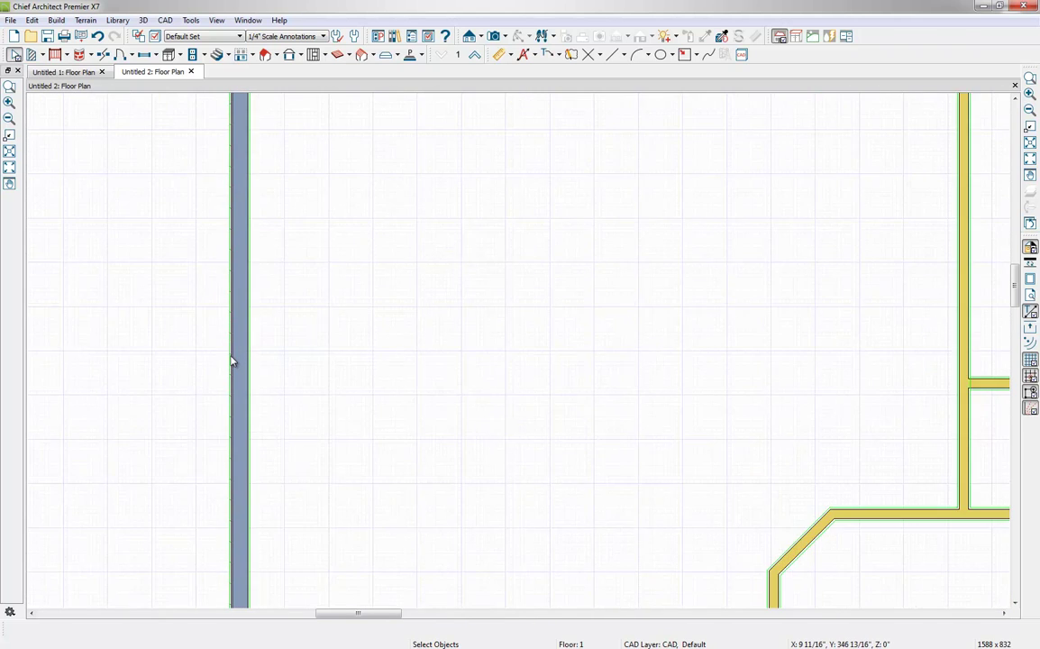
scroll(232, 360, up, 1)
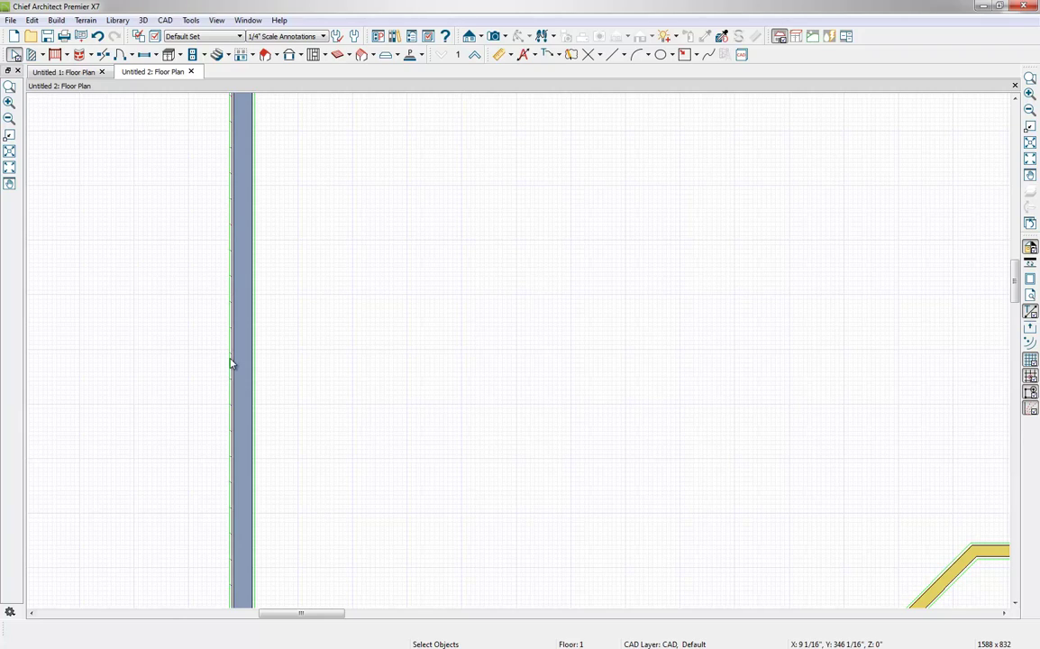
scroll(231, 364, down, 5)
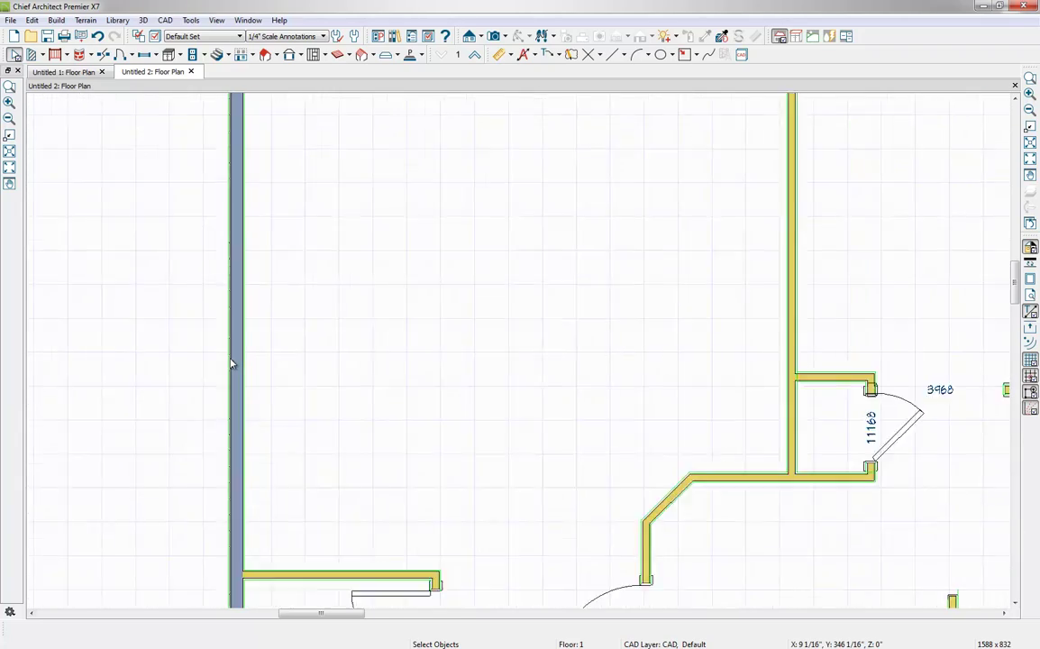
Delete the wide garage doors from the garage's right and left side walls, keeping the one in the front wall.
scroll(230, 363, down, 6)
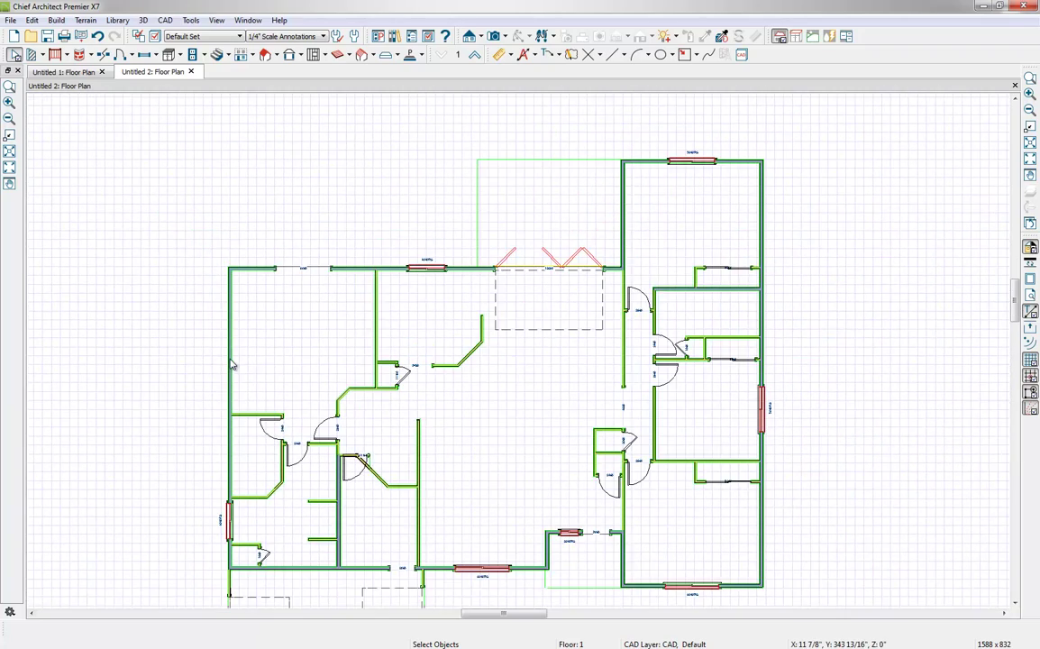
middle_drag(274, 367, 479, 410)
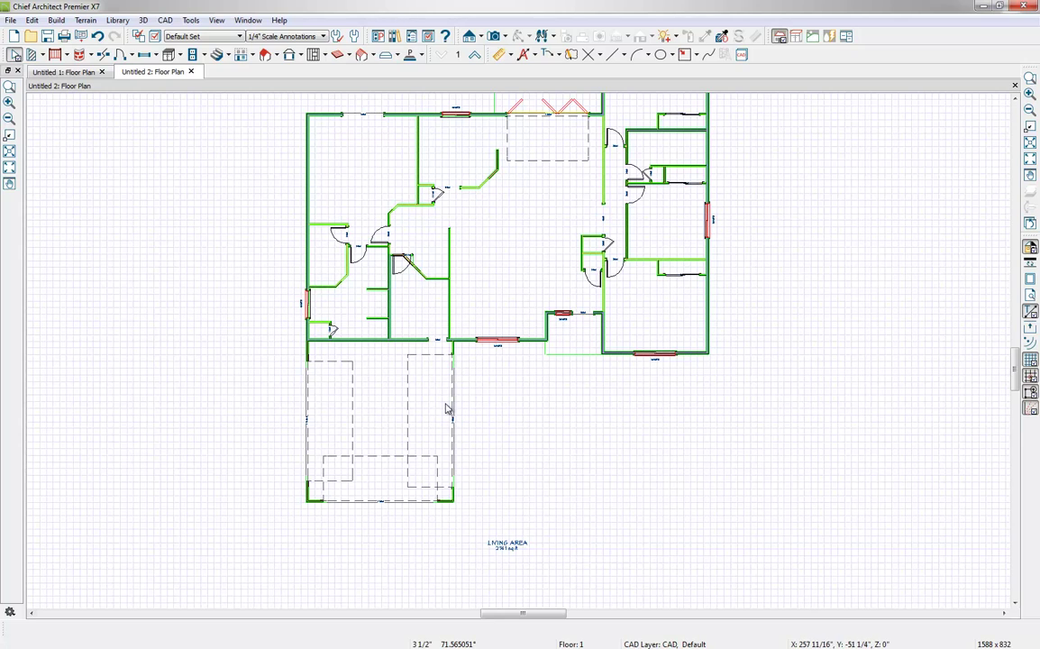
click(454, 411)
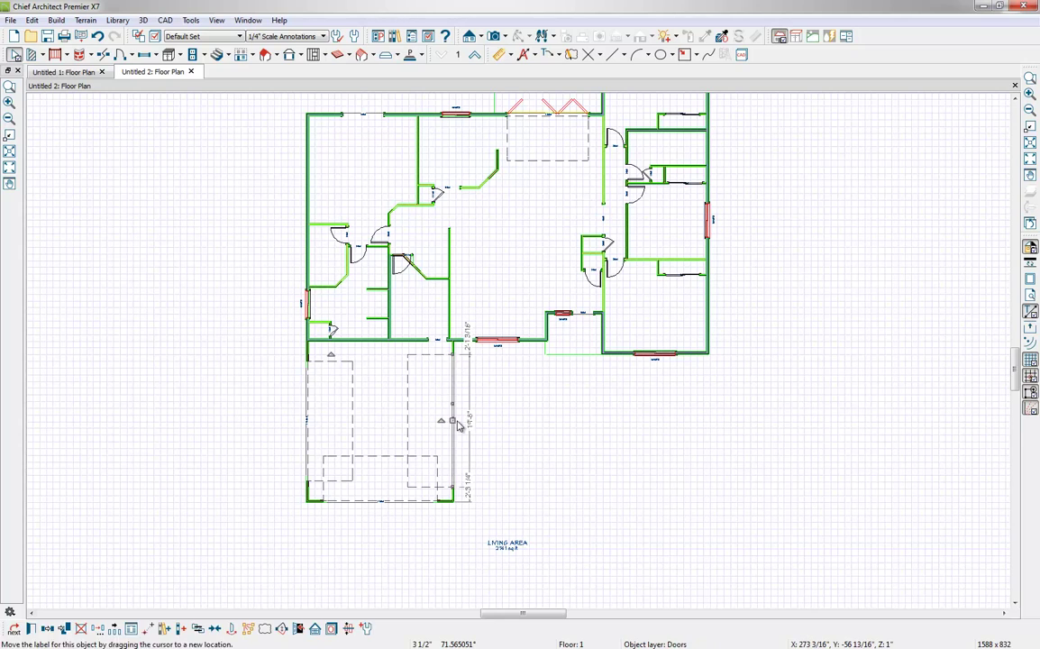
key(Delete)
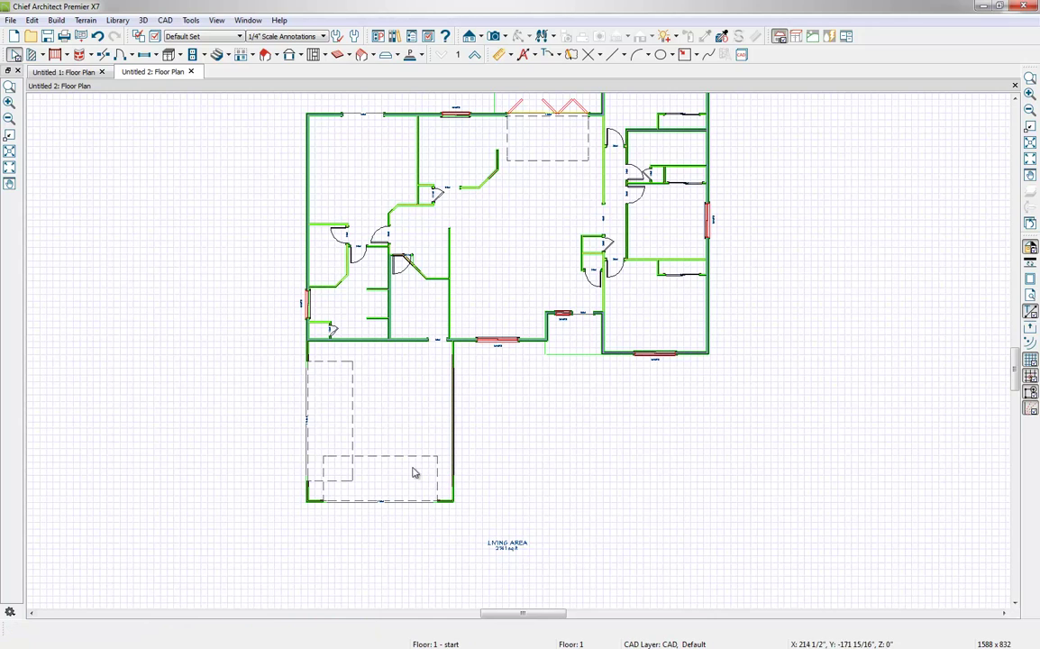
click(308, 405)
key(Delete)
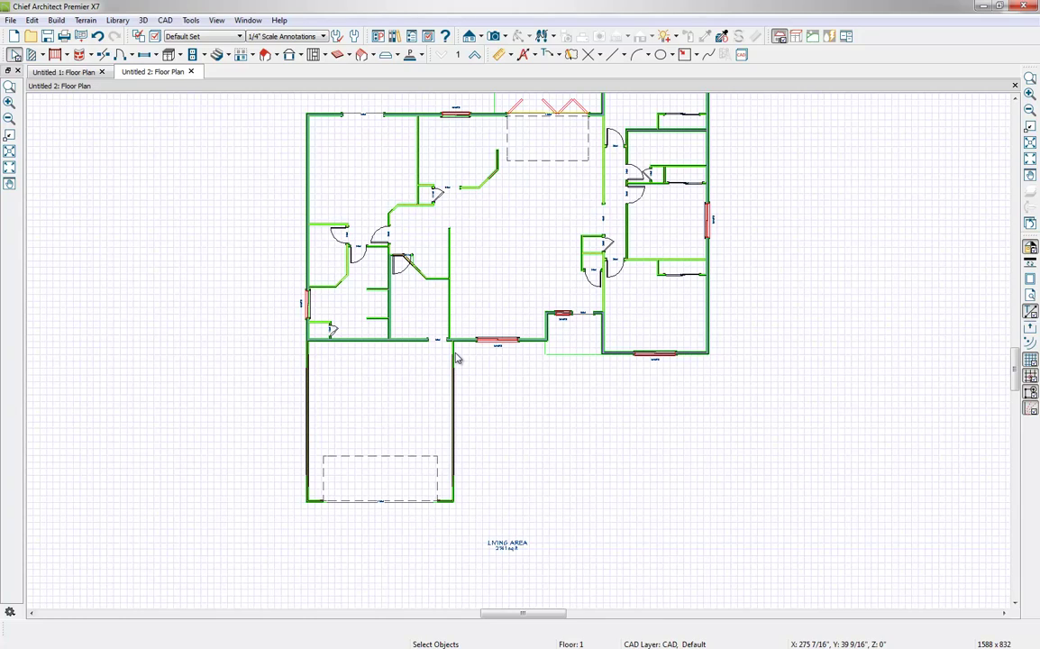
Create a Perspective Floor Overview of the plan and orbit it to view the house from the garage's outer side.
scroll(304, 428, up, 5)
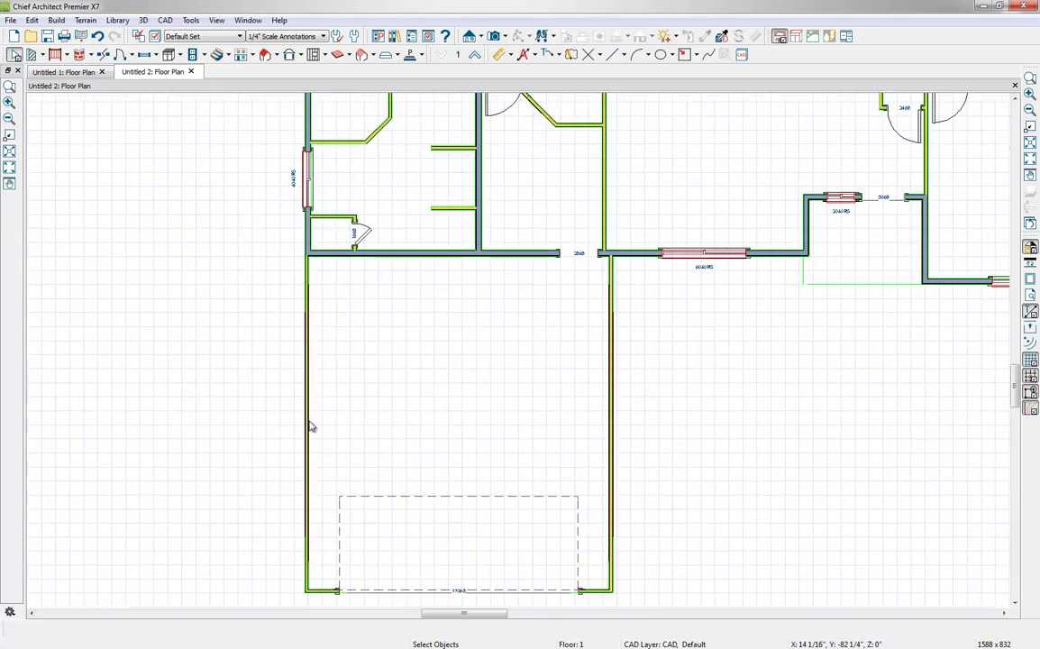
scroll(309, 427, up, 2)
scroll(311, 427, down, 3)
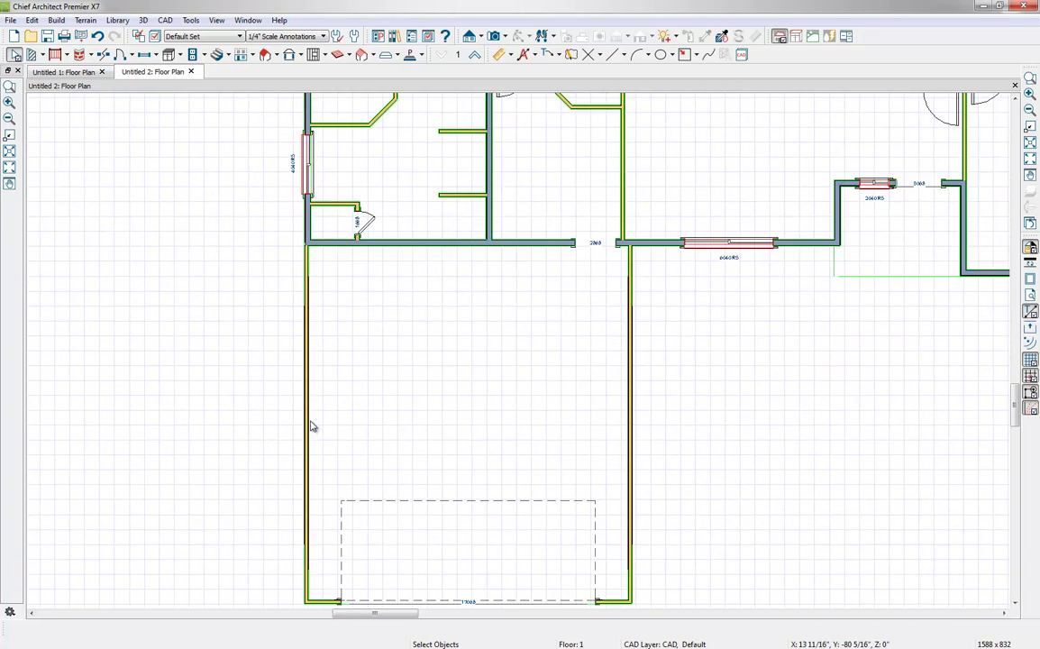
scroll(311, 427, down, 3)
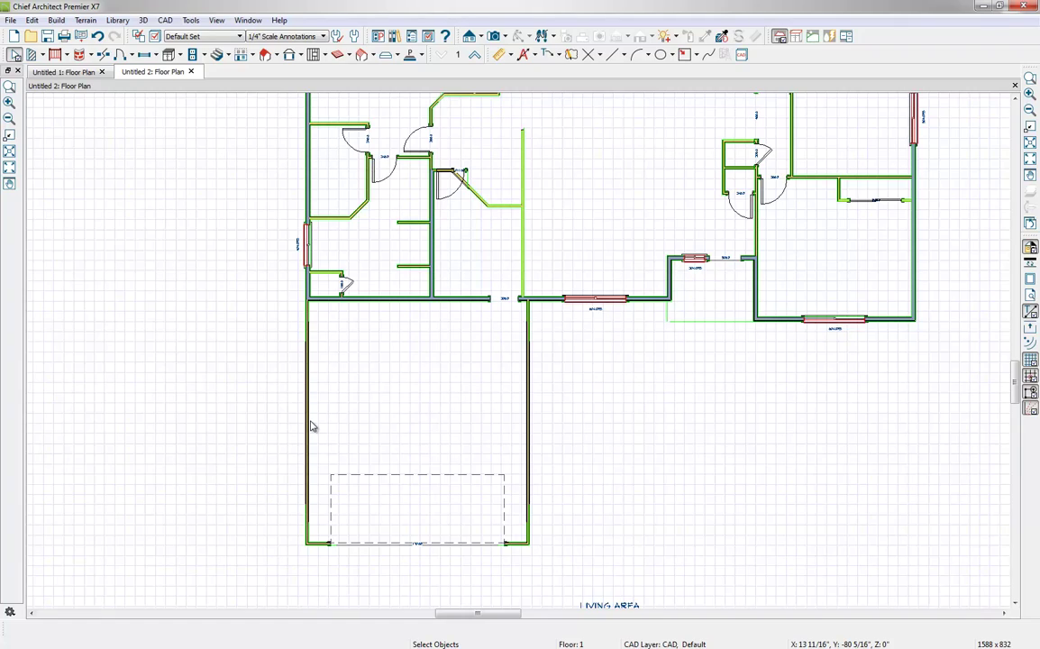
scroll(312, 427, down, 4)
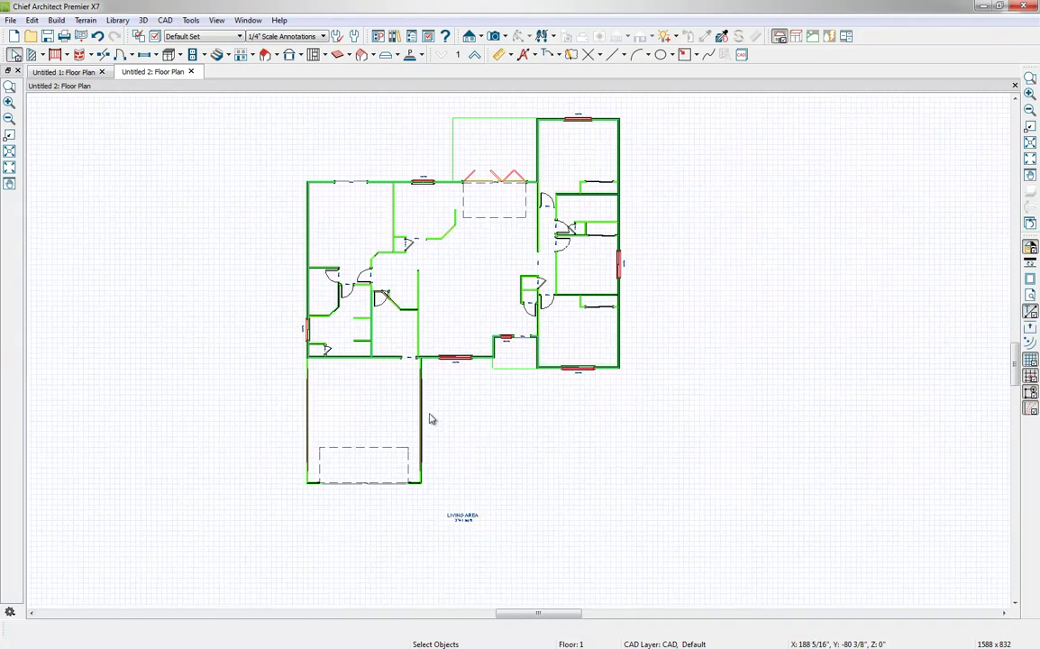
click(505, 36)
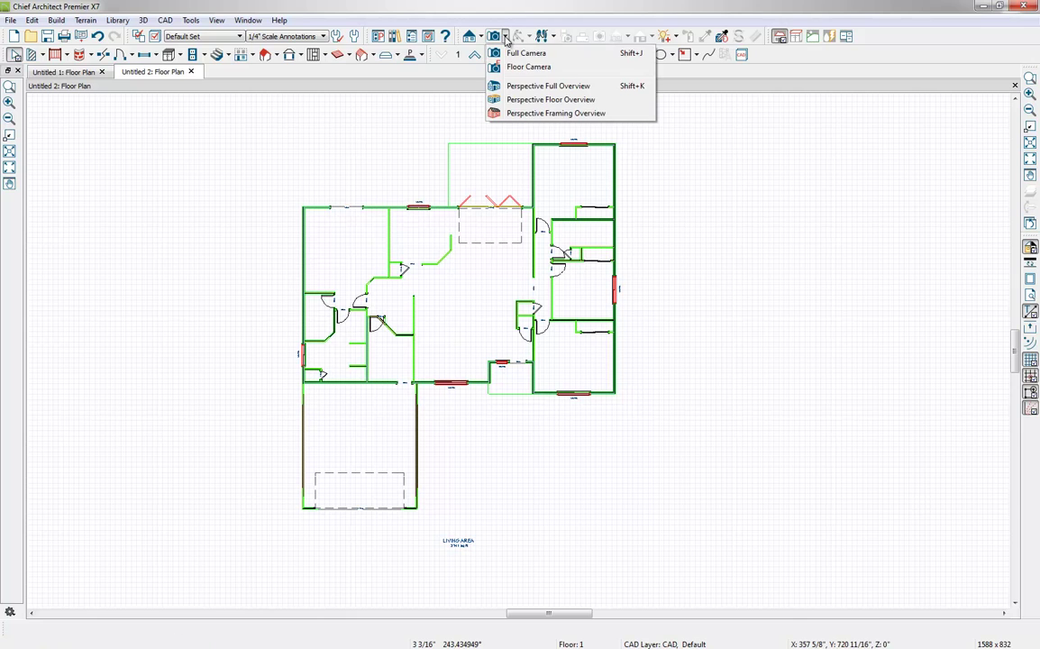
click(531, 100)
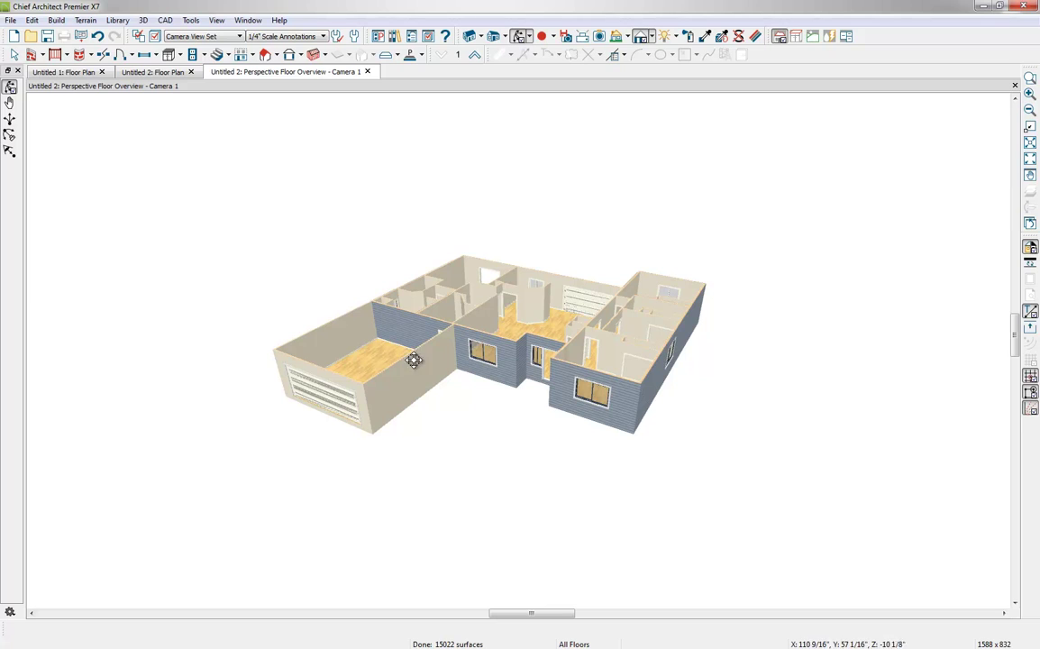
mouse_move(384, 378)
mouse_down()
mouse_move(397, 400)
mouse_move(397, 362)
mouse_up()
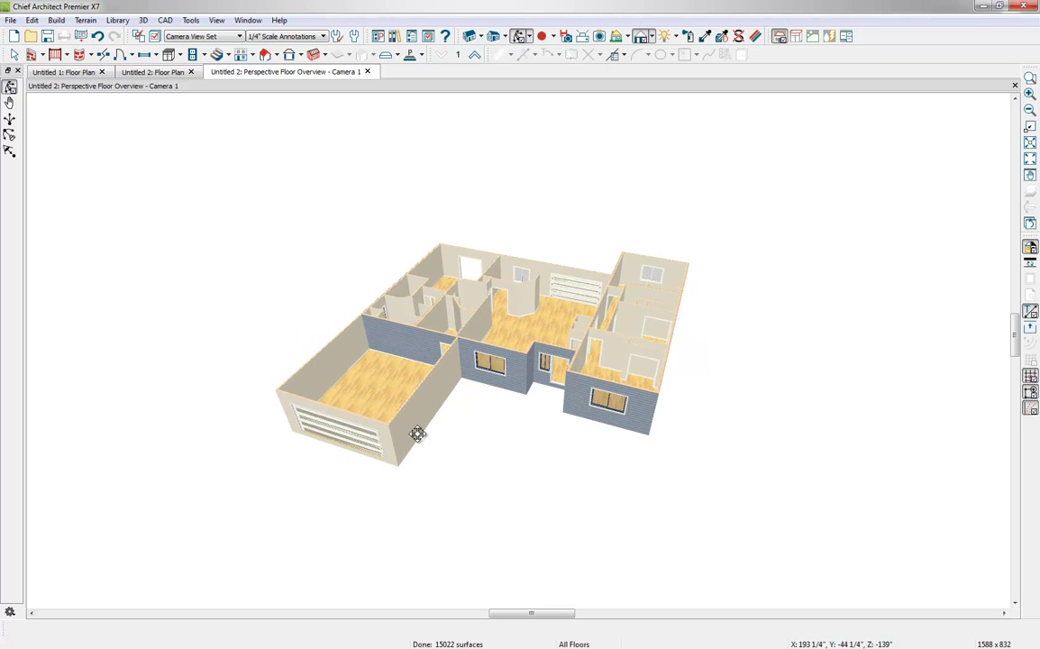
drag(386, 412, 518, 422)
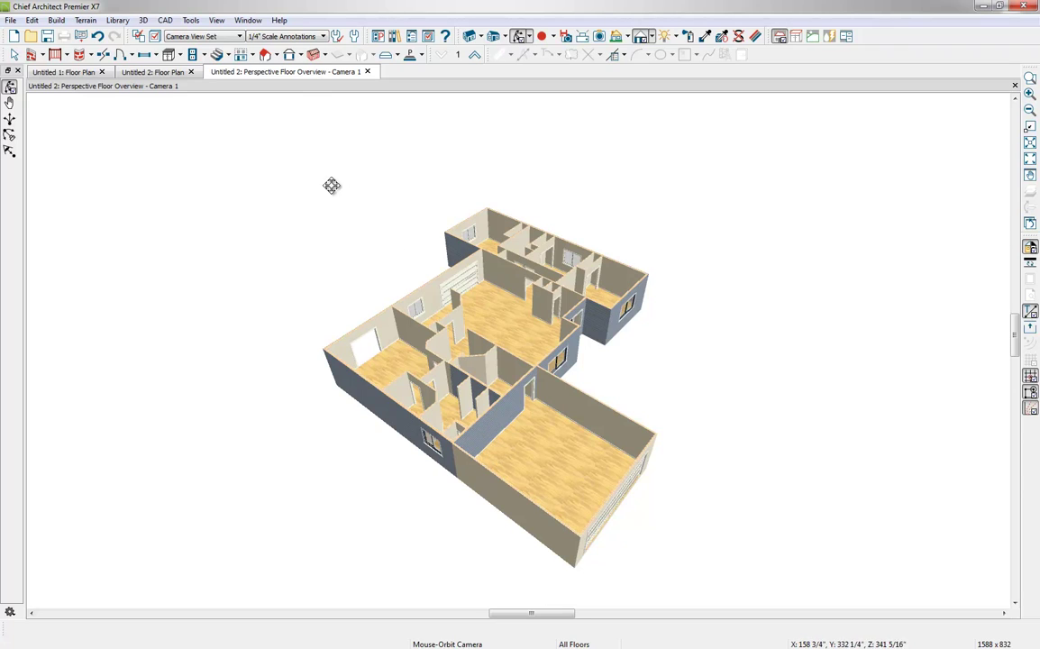
Close the Untitled 1 plan without saving it and tile the Untitled 2 floor plan and camera view side by side.
click(102, 73)
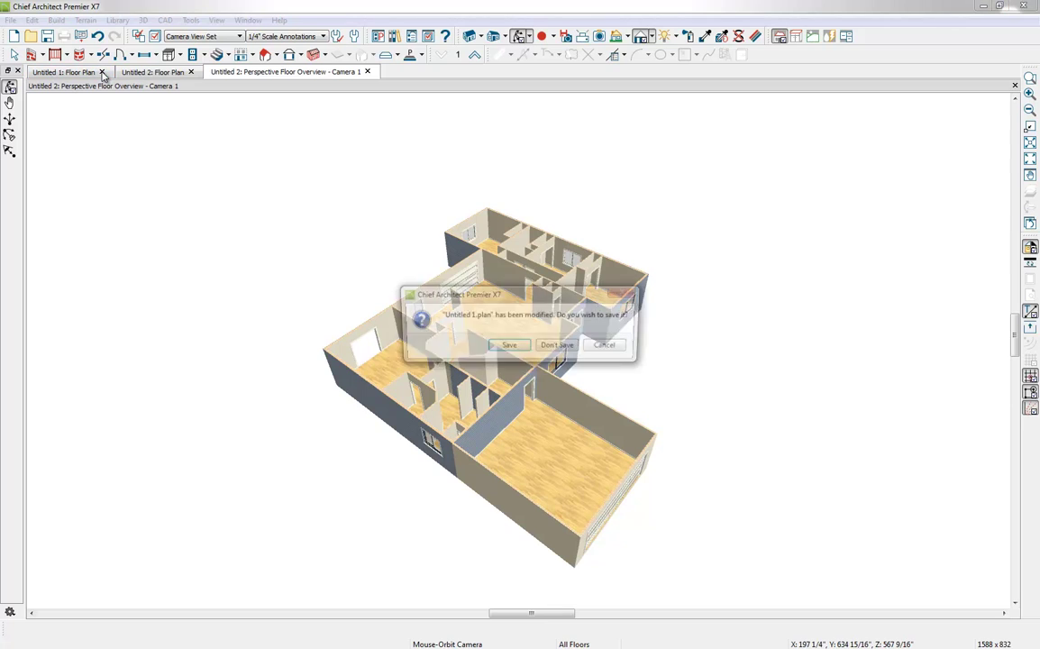
click(557, 347)
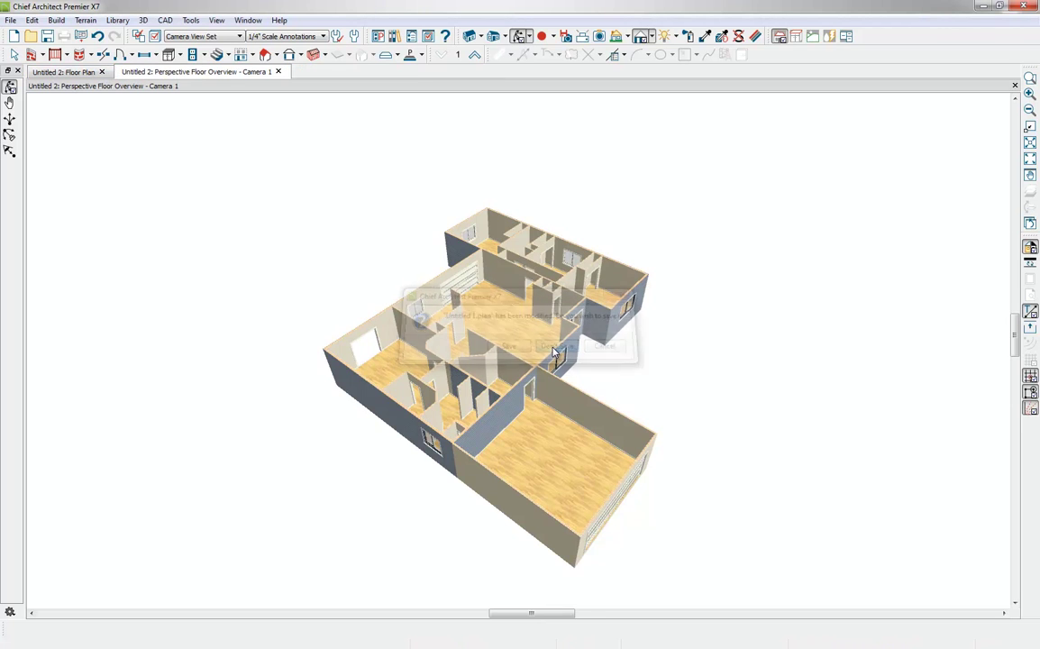
double_click(118, 78)
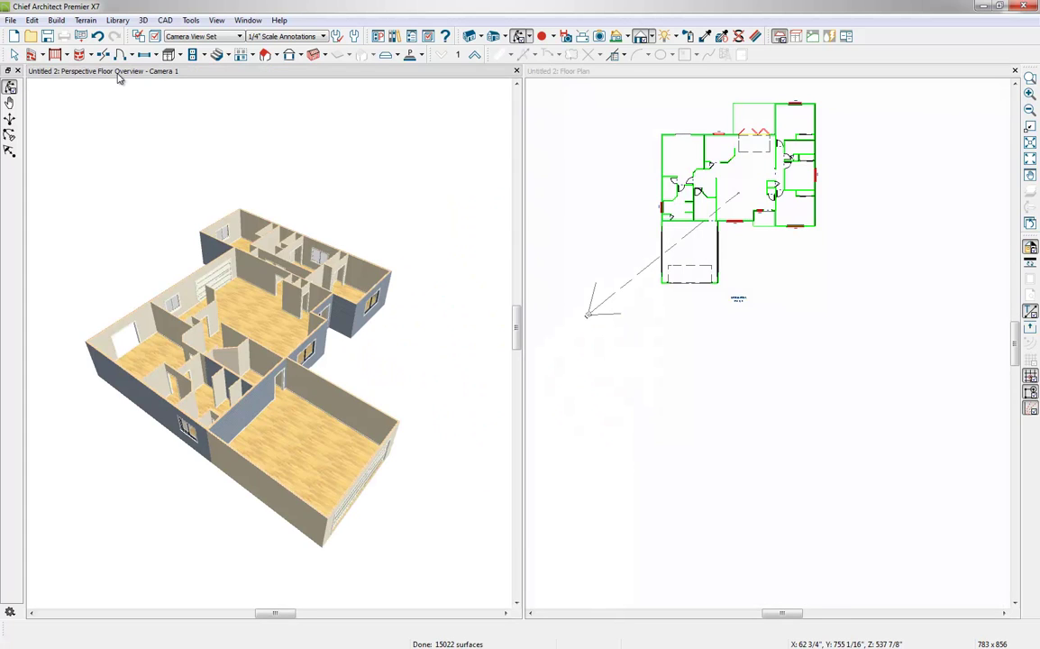
Change the wall type of the garage's two side walls and front wall to Siding-4.
drag(360, 425, 222, 445)
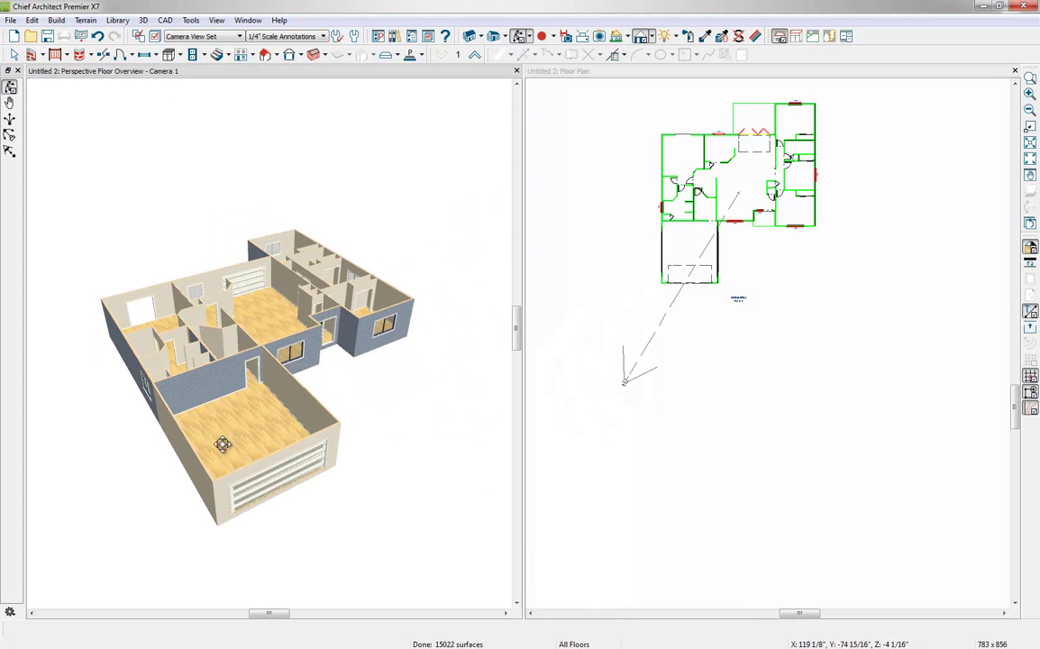
key(space)
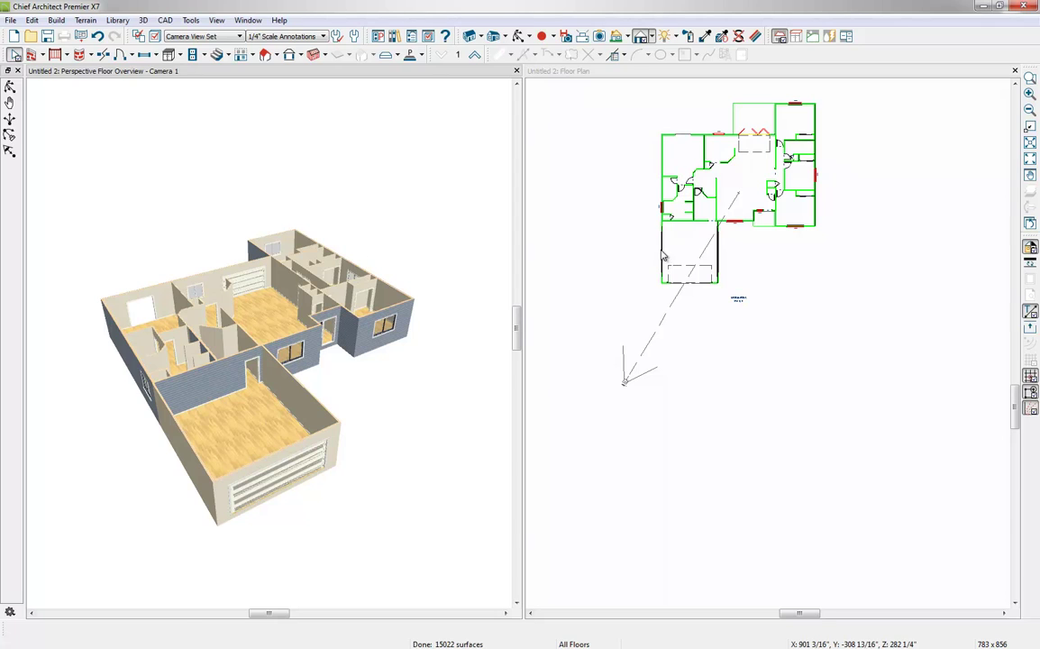
click(663, 257)
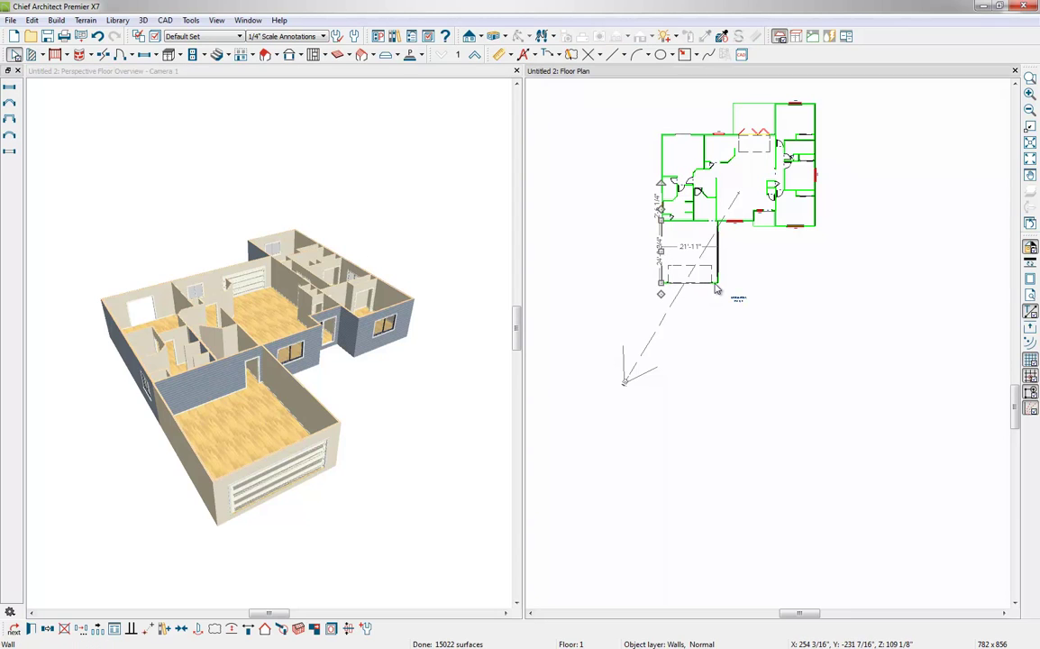
click(717, 287)
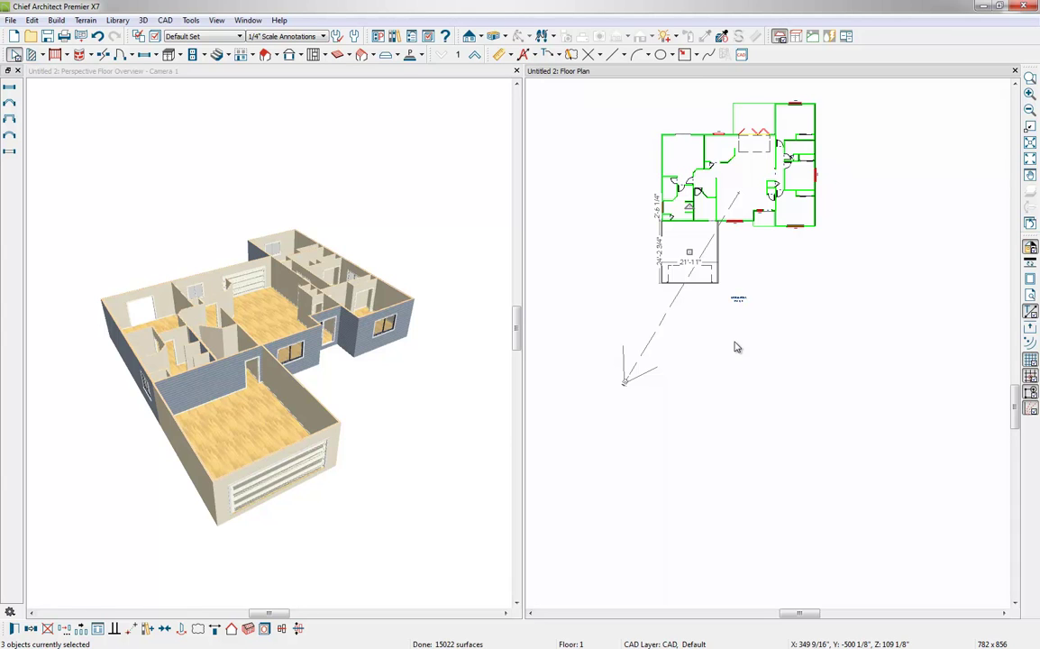
click(15, 628)
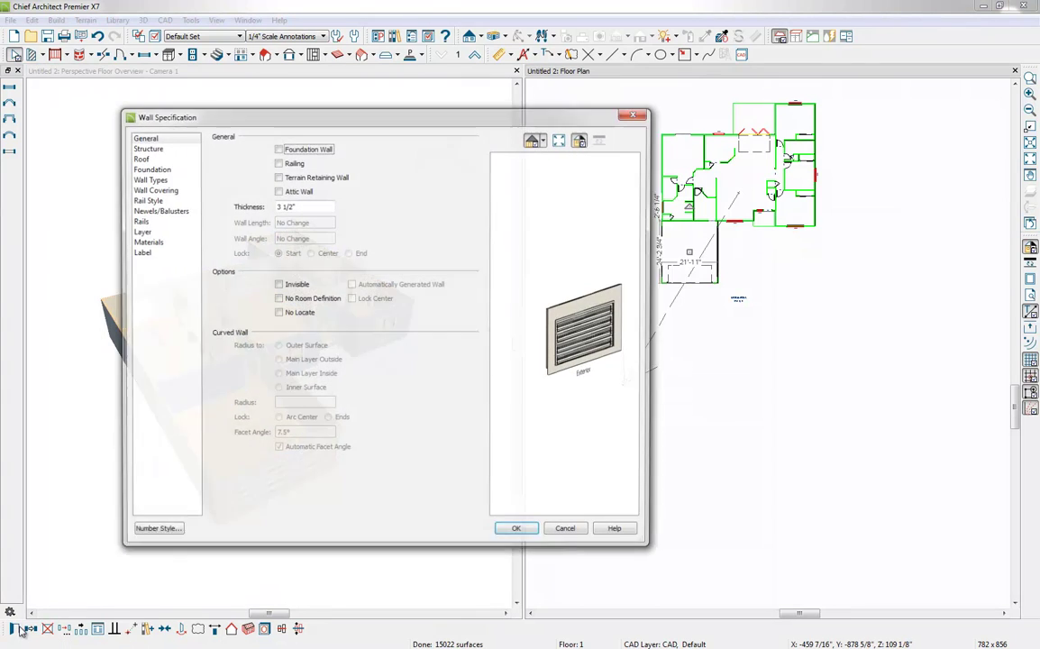
click(153, 182)
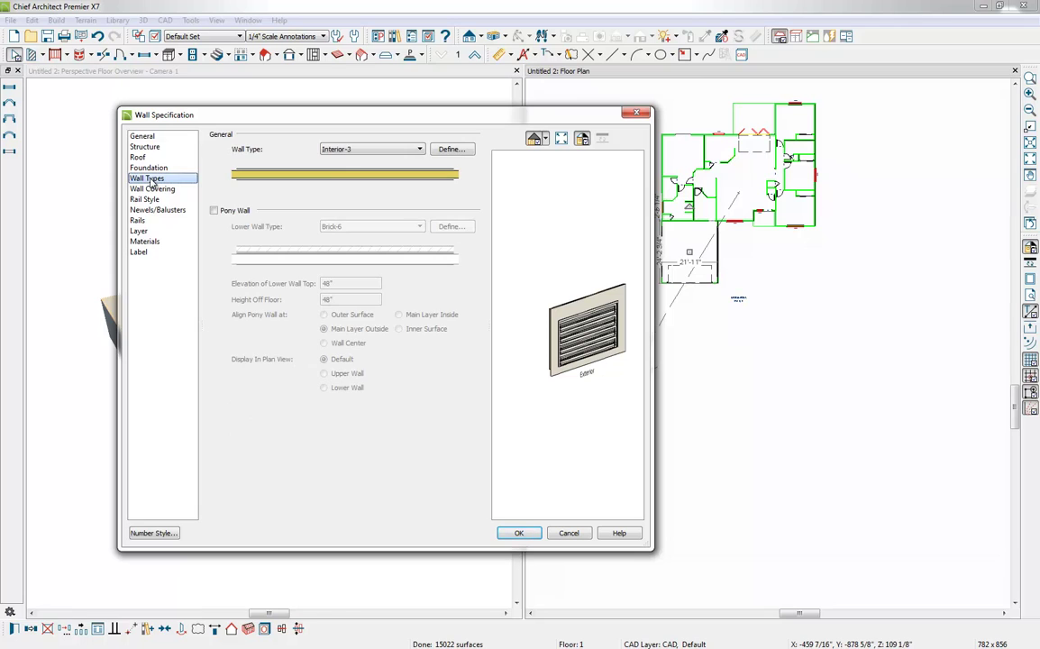
click(368, 149)
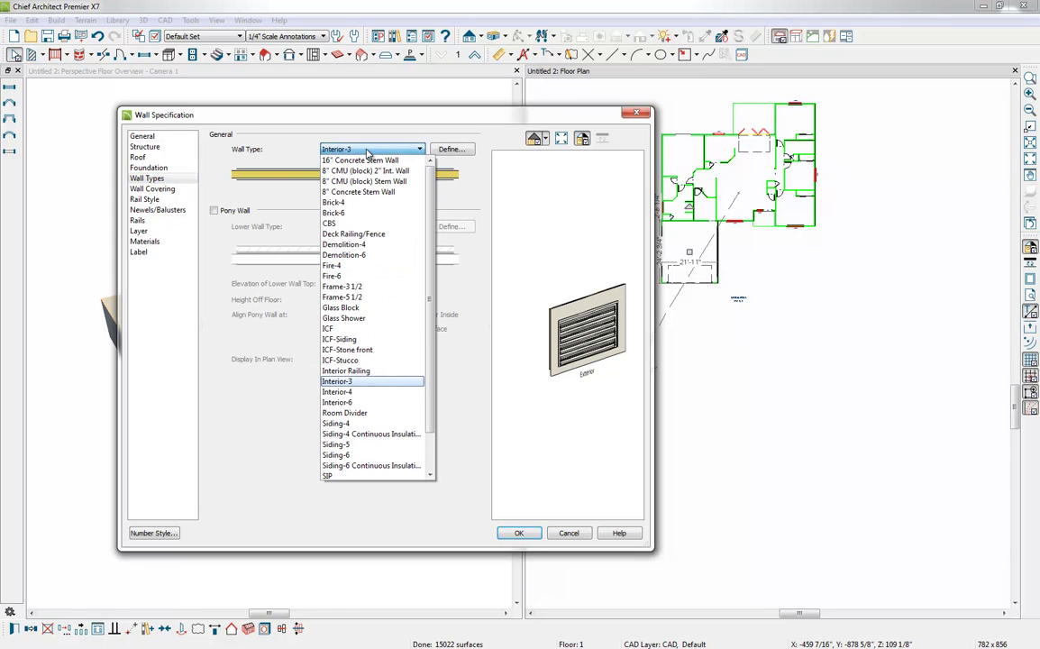
click(344, 428)
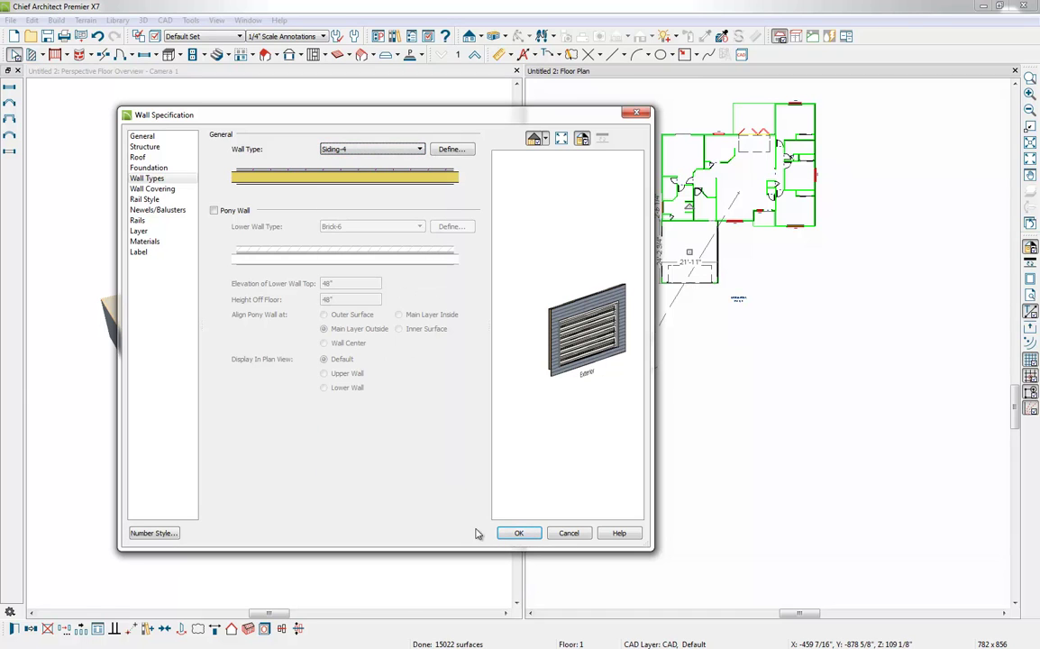
click(520, 534)
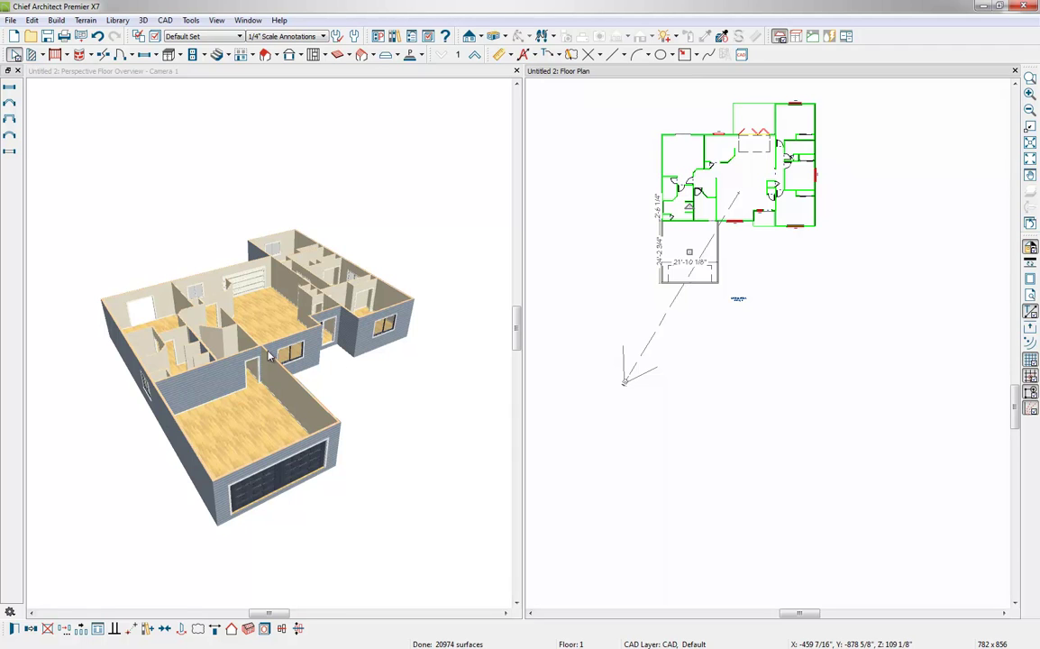
Set the room type of the room behind the large front door to Garage.
double_click(250, 434)
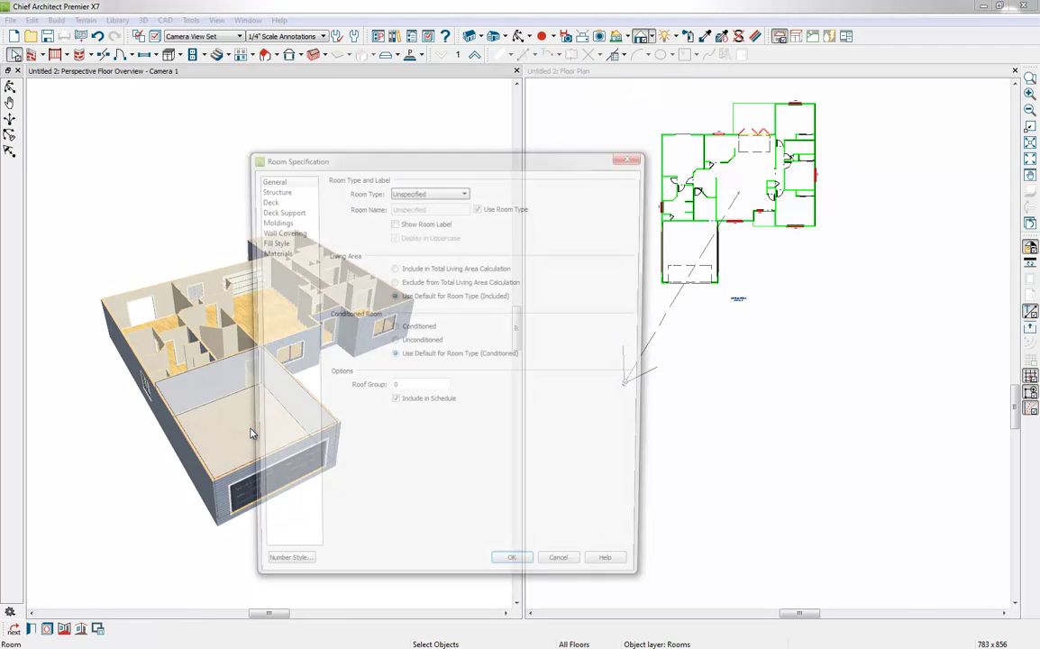
click(407, 193)
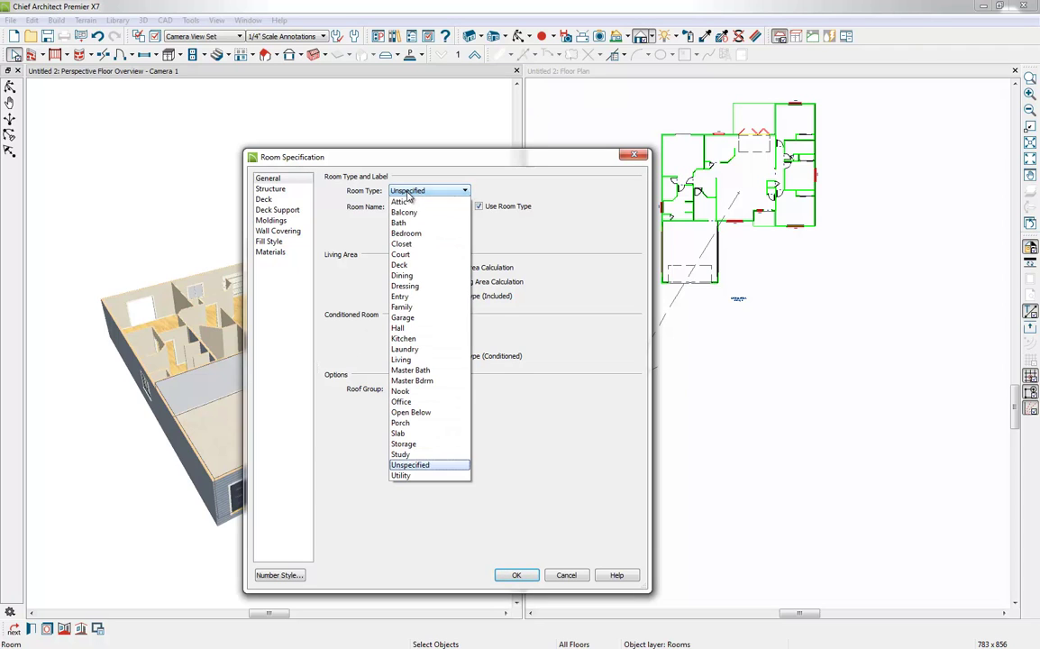
click(408, 320)
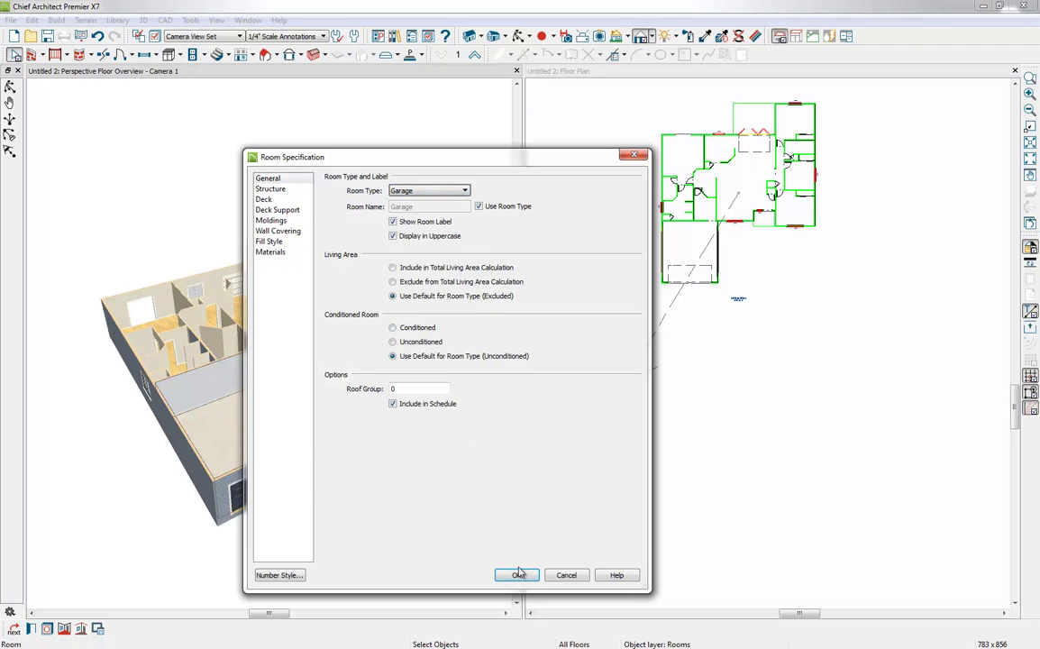
click(517, 575)
key(Escape)
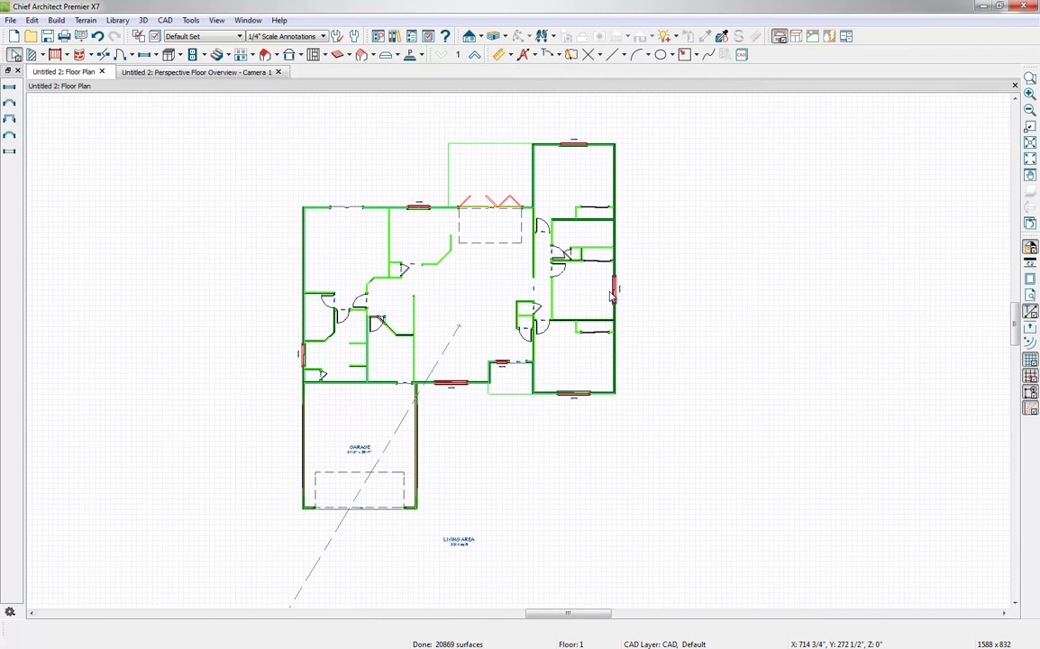
Turn off the display of the imported DOORS-WINDOWS and FLOORPLAN layers in the Default Set's layer display options.
click(155, 37)
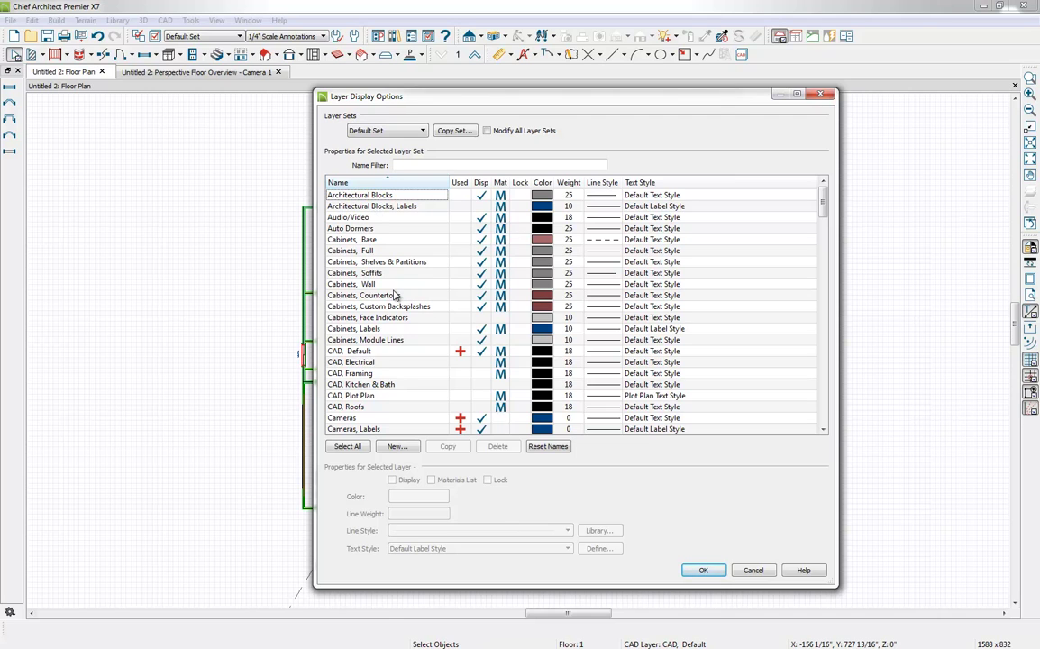
scroll(397, 297, down, 6)
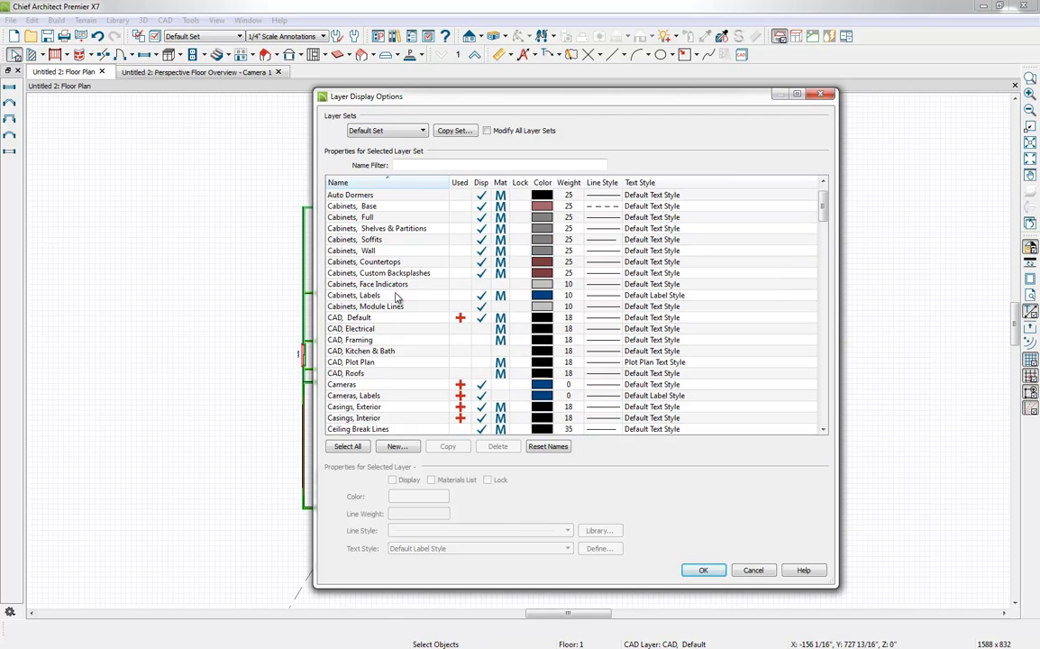
scroll(396, 298, down, 2)
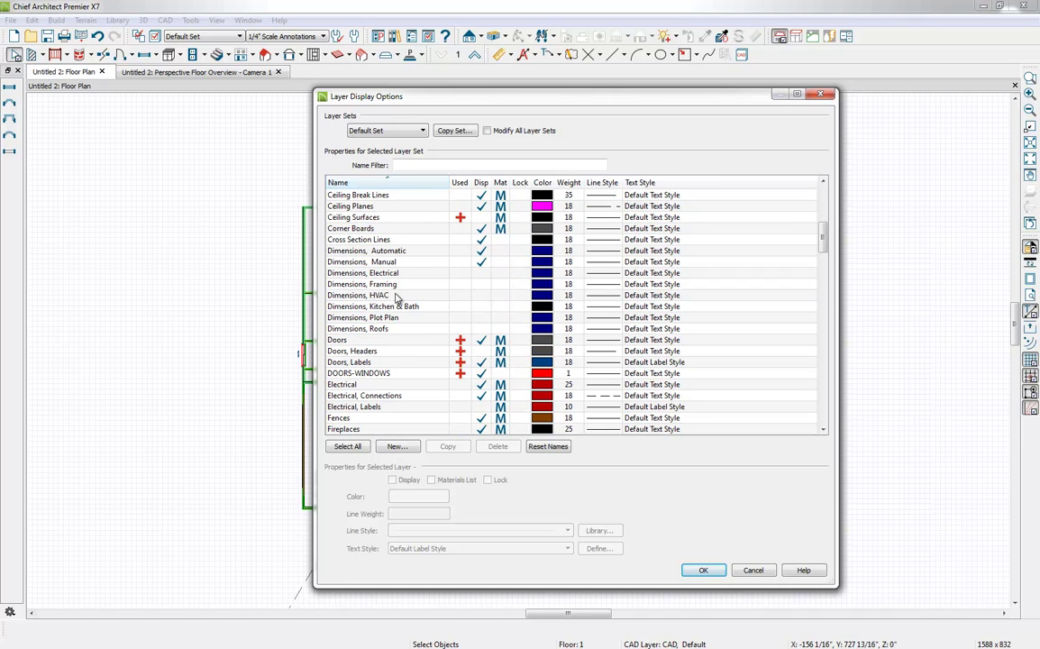
click(482, 373)
scroll(451, 334, down, 4)
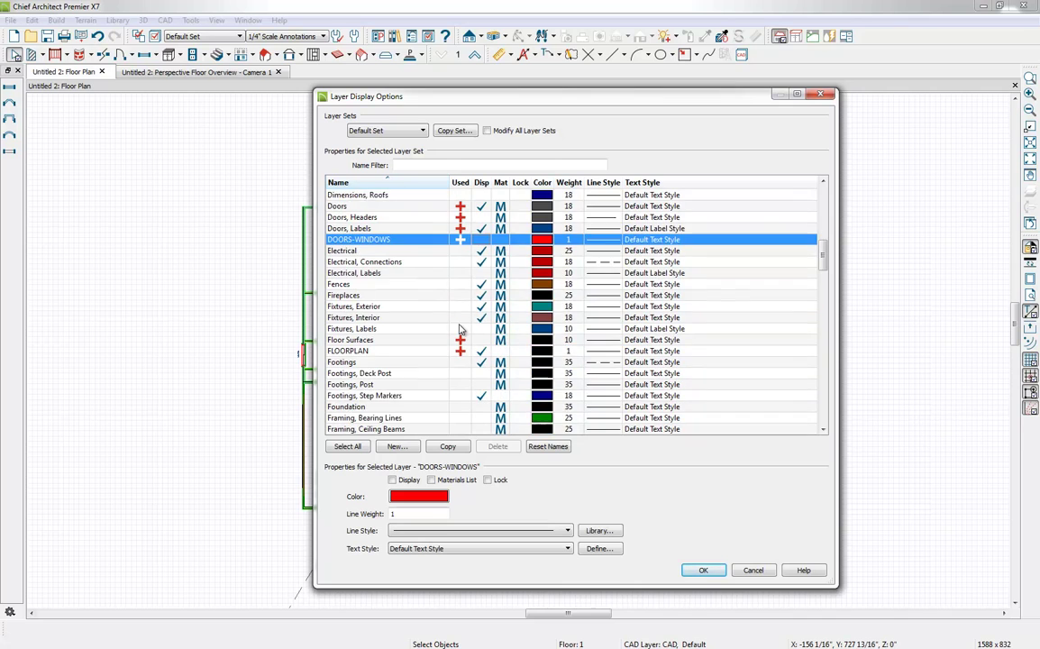
scroll(460, 330, down, 2)
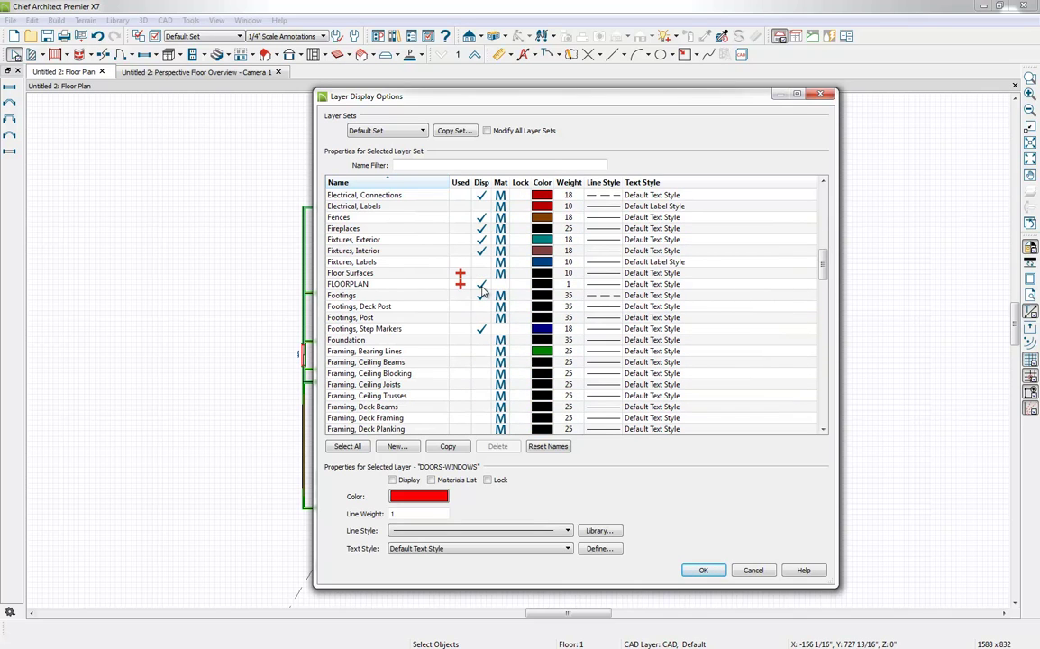
click(482, 285)
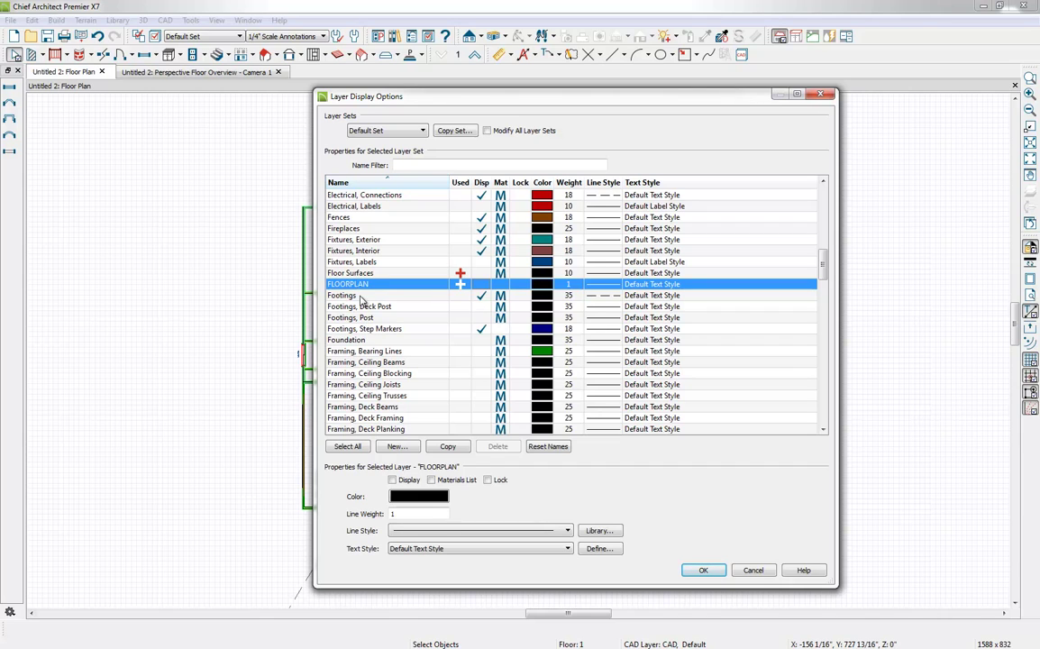
Turn off the display of the imported WALLS layer and apply the layer changes to the floor plan.
scroll(361, 302, down, 1)
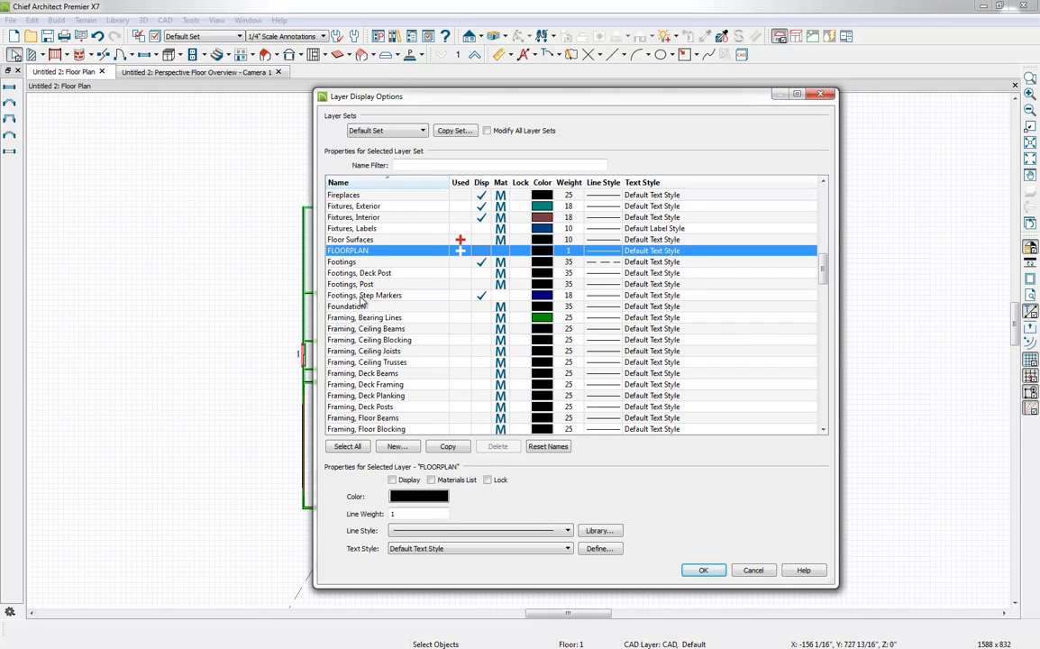
scroll(364, 304, down, 1)
scroll(361, 302, down, 5)
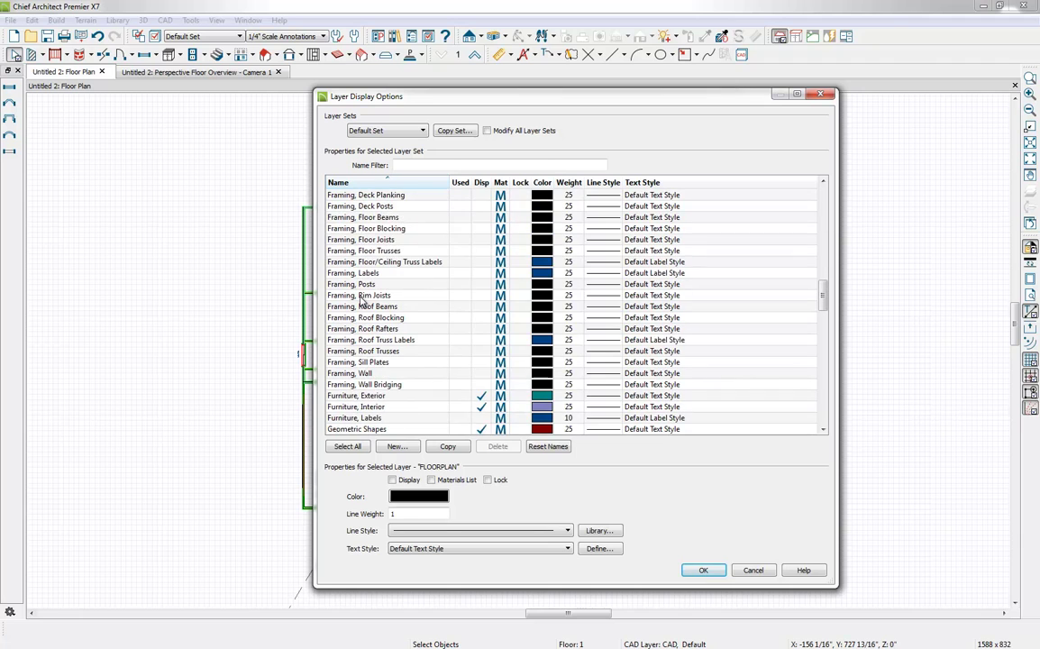
scroll(361, 302, down, 10)
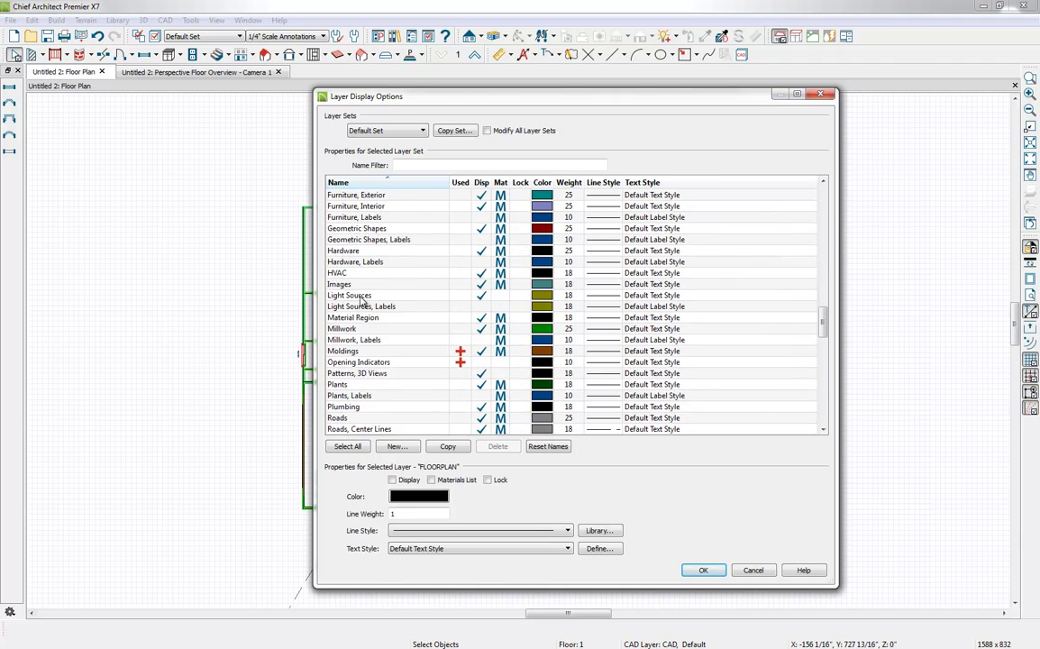
scroll(361, 302, down, 13)
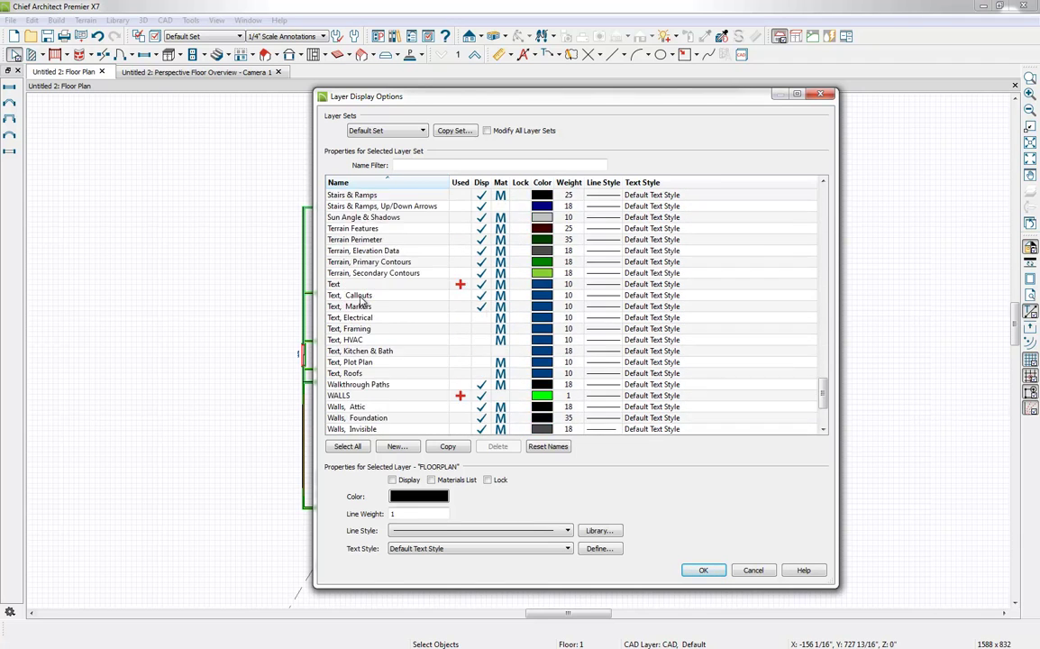
scroll(361, 302, down, 1)
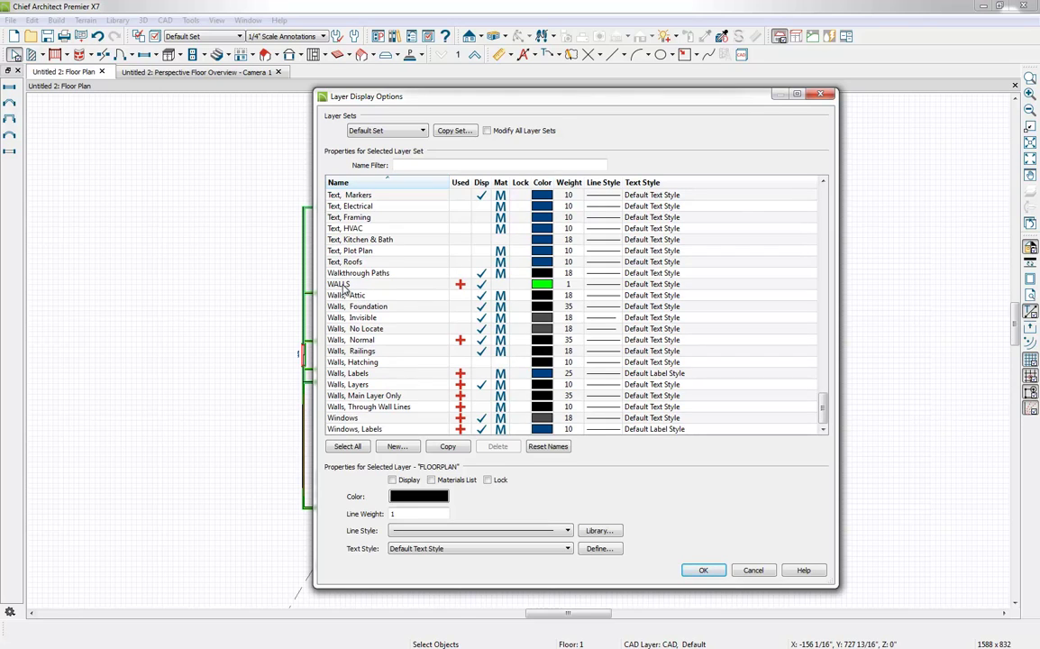
click(456, 285)
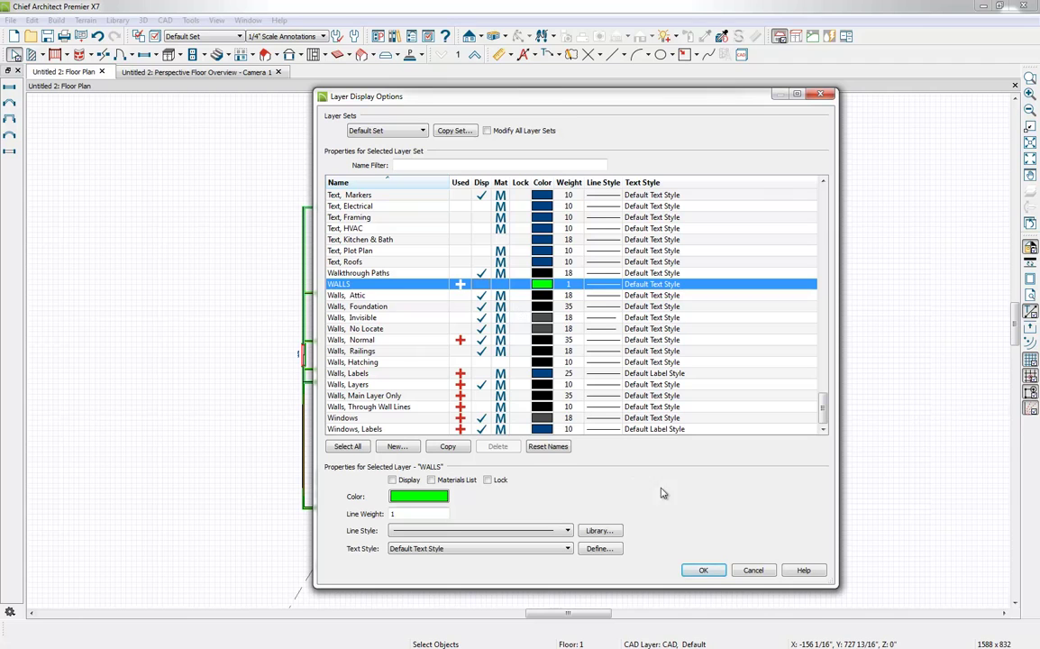
click(704, 570)
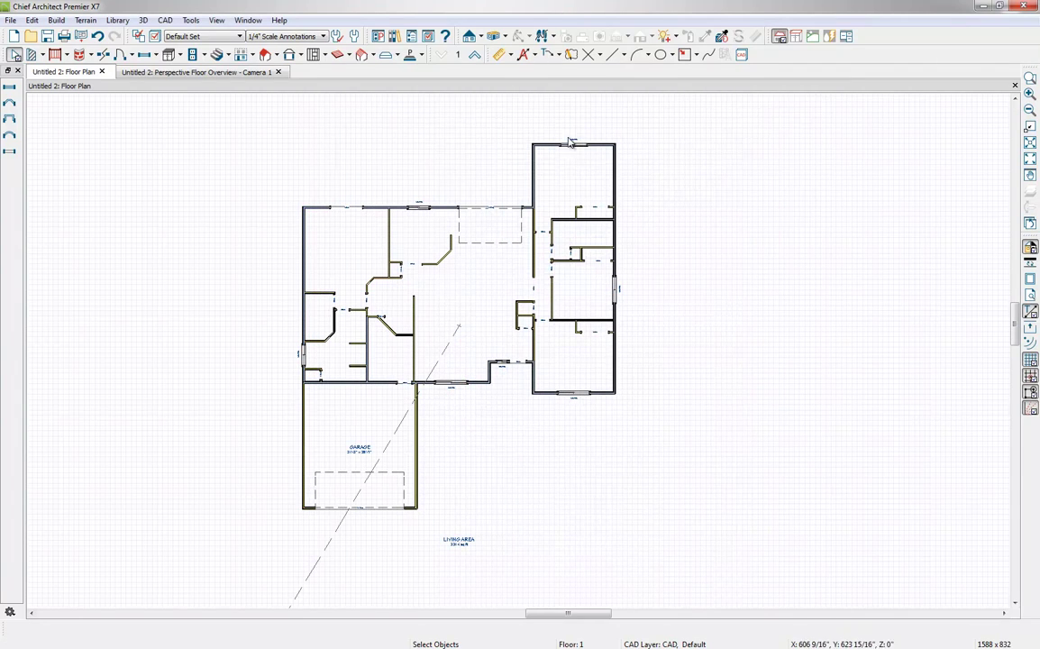
middle_drag(491, 436, 529, 447)
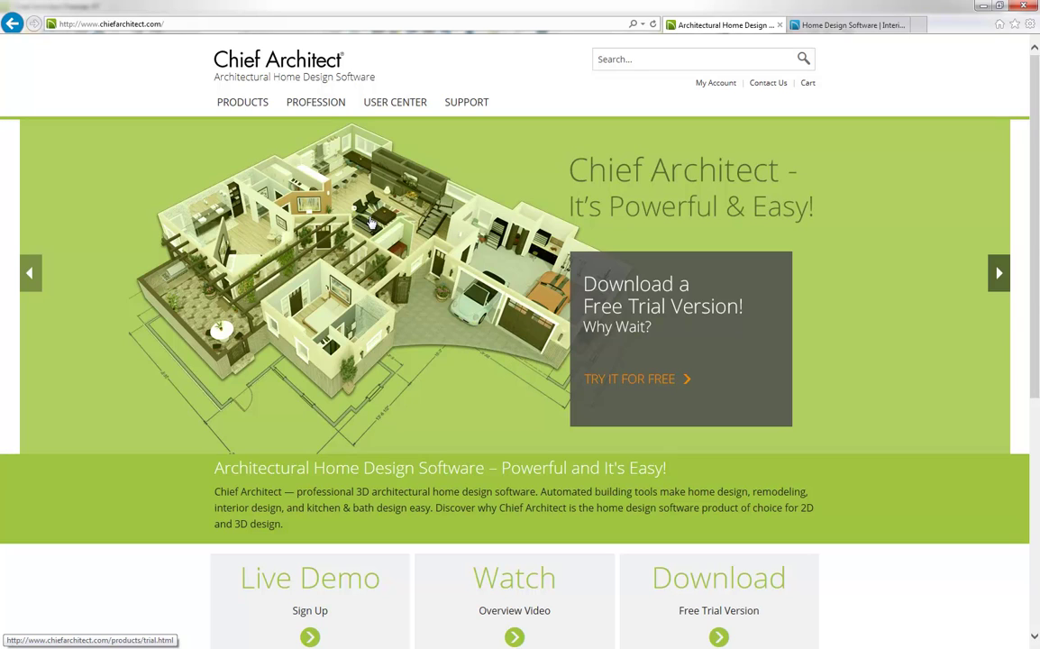
Switch to the Chief Architect website in the web browser and search it for "cad to walls".
click(607, 60)
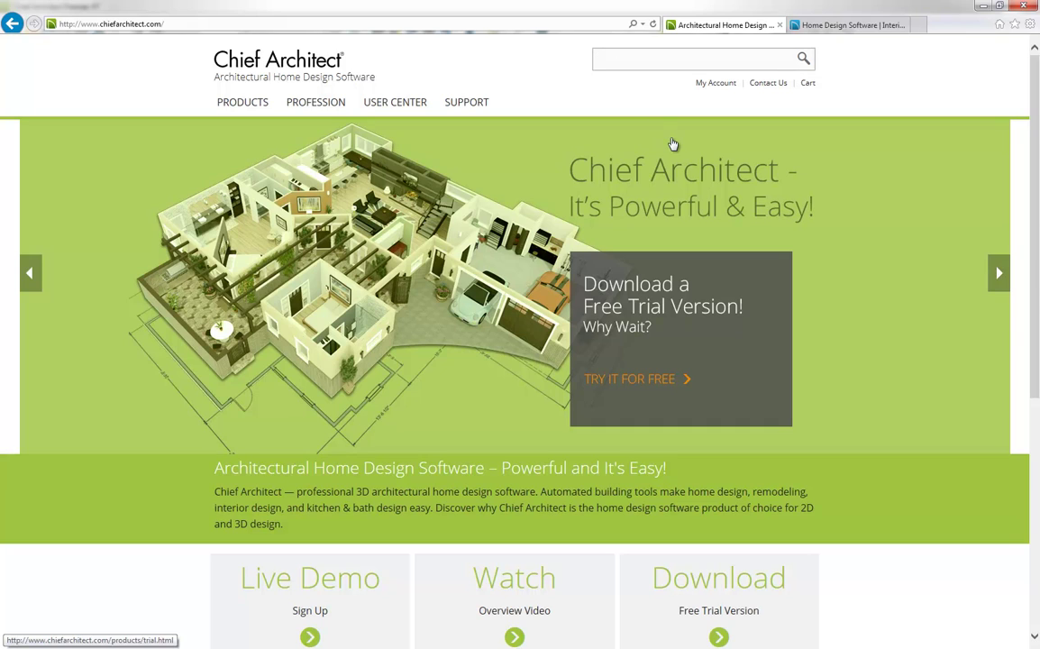
text(cad)
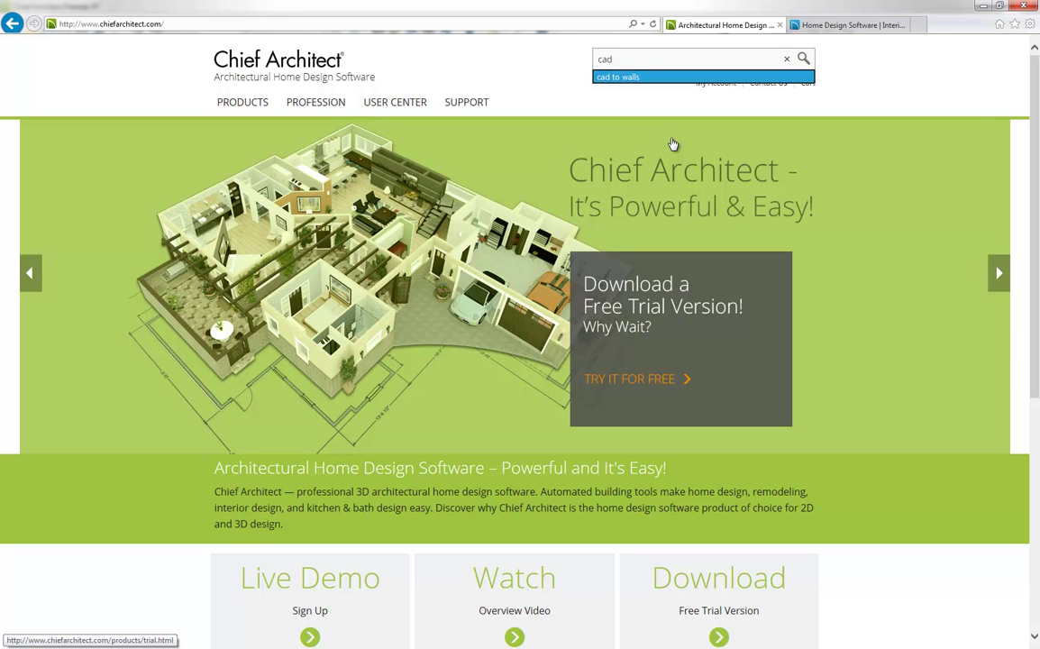
key(Return)
click(803, 60)
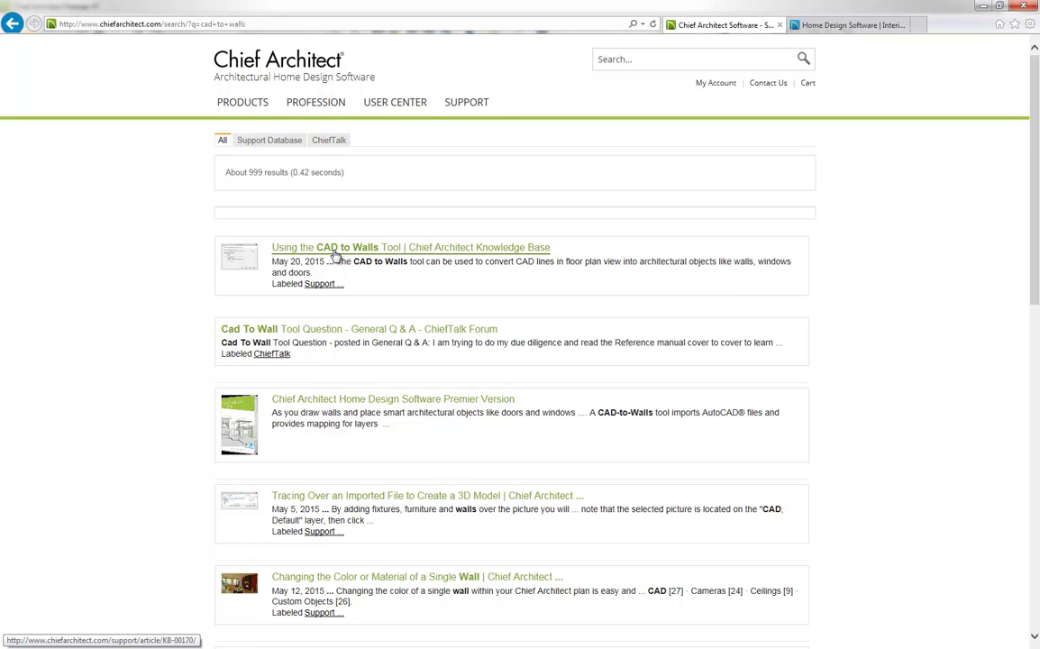
mouse_move(408, 105)
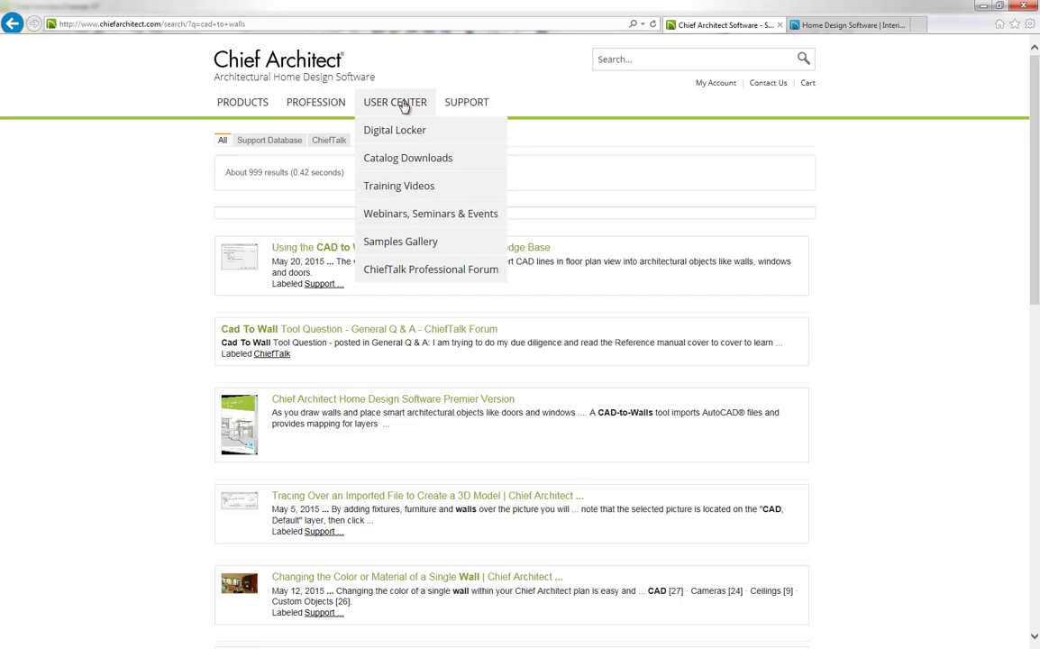